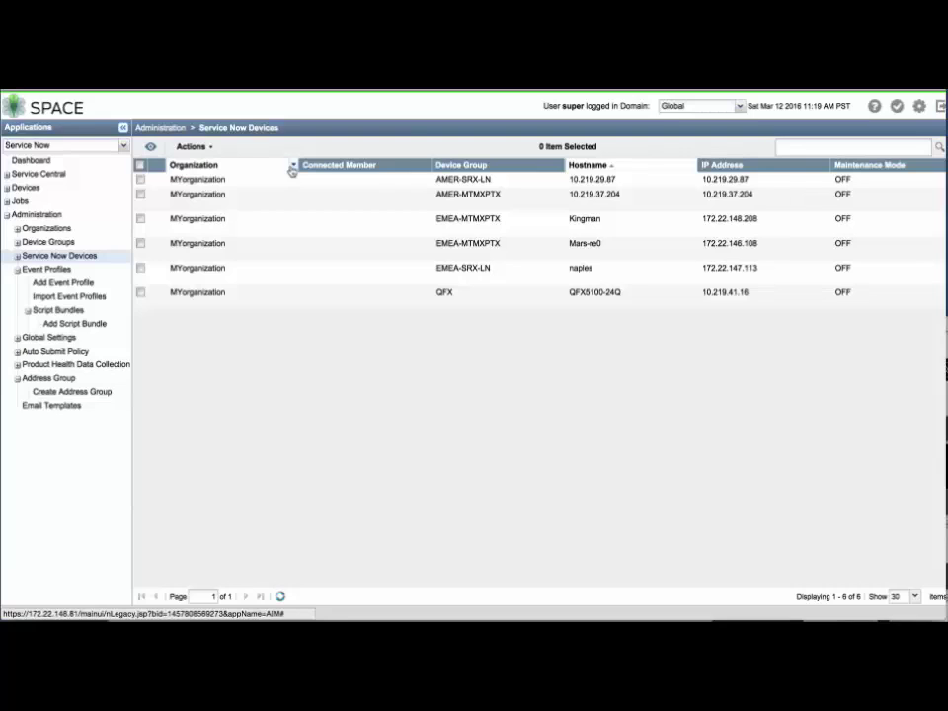
pyautogui.click(294, 167)
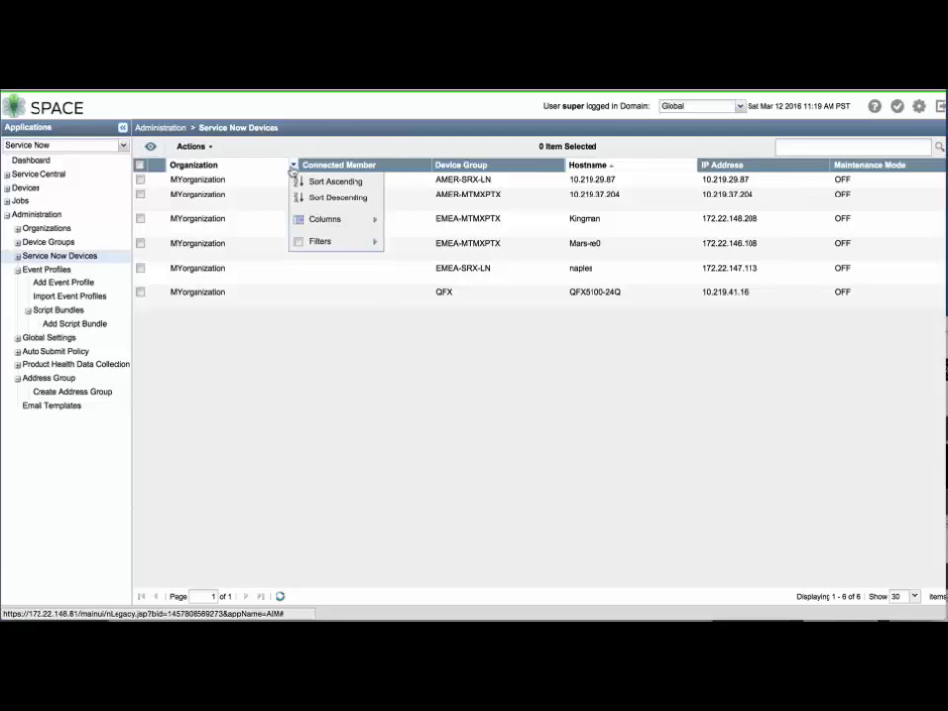
pyautogui.moveTo(332, 221)
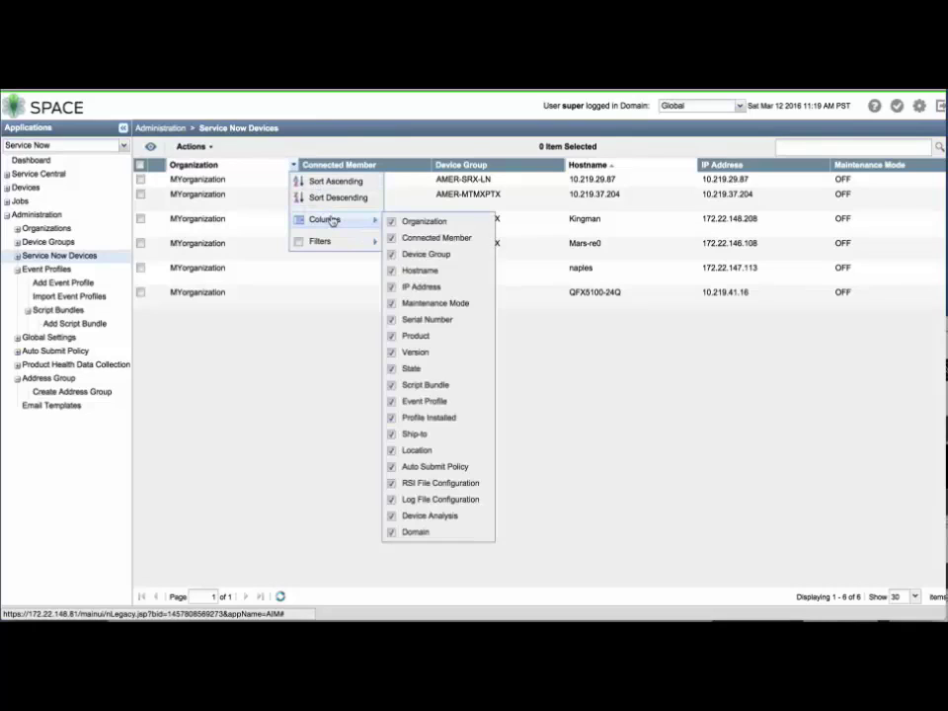
pyautogui.click(332, 345)
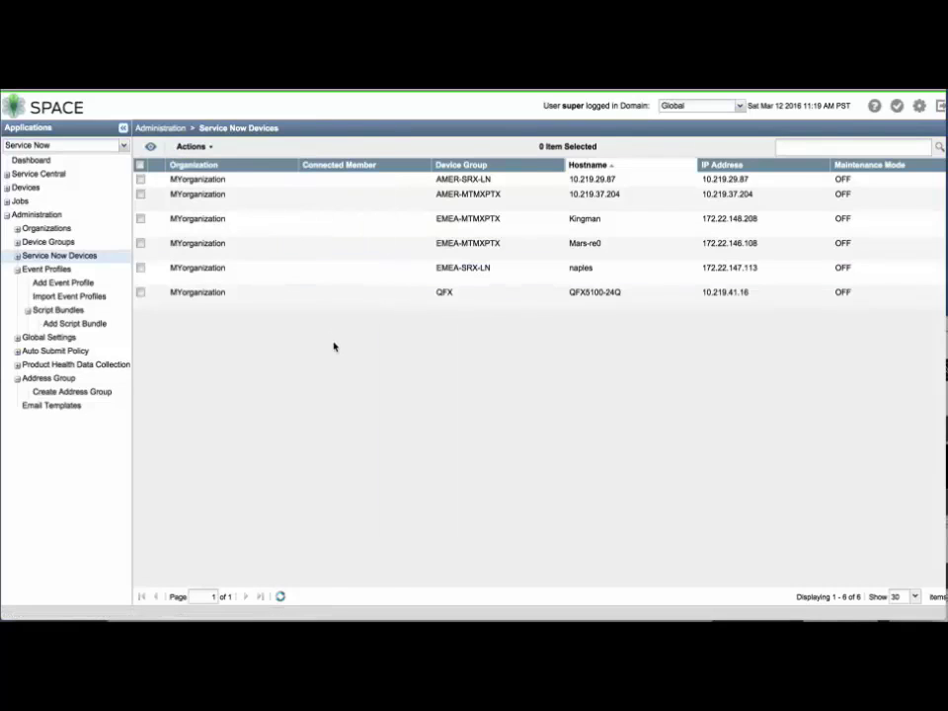
pyautogui.hscroll(10, 334, 345)
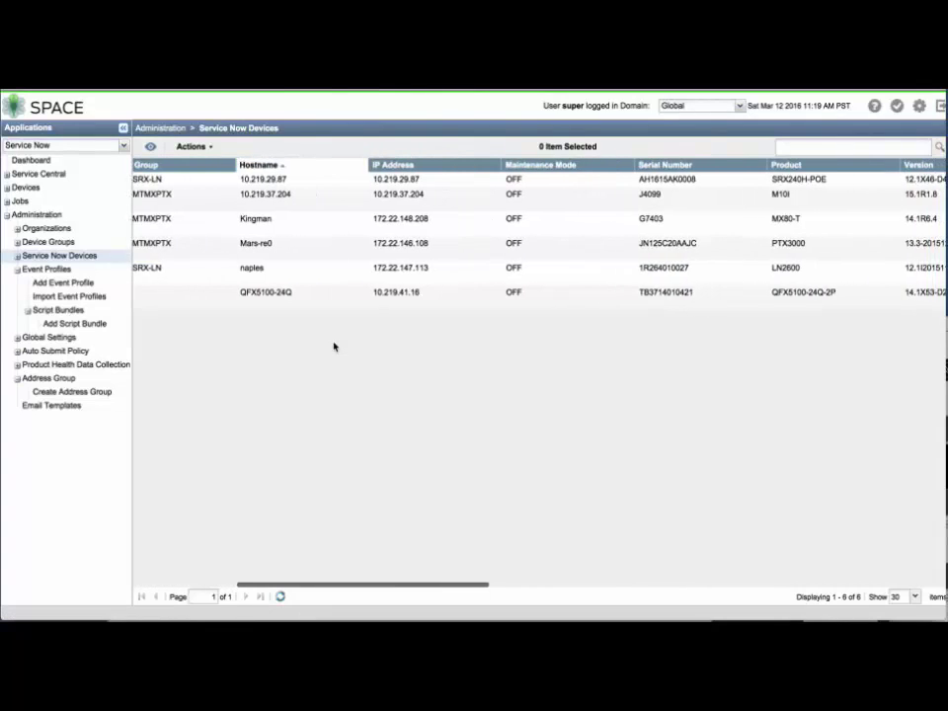
pyautogui.hscroll(10, 334, 346)
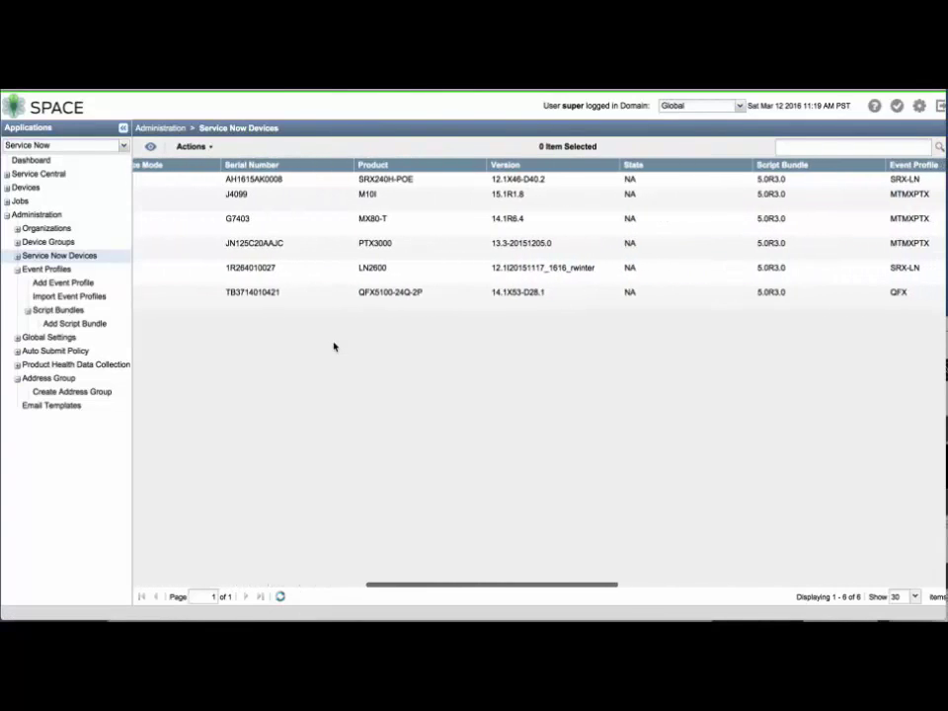
pyautogui.hscroll(10, 334, 345)
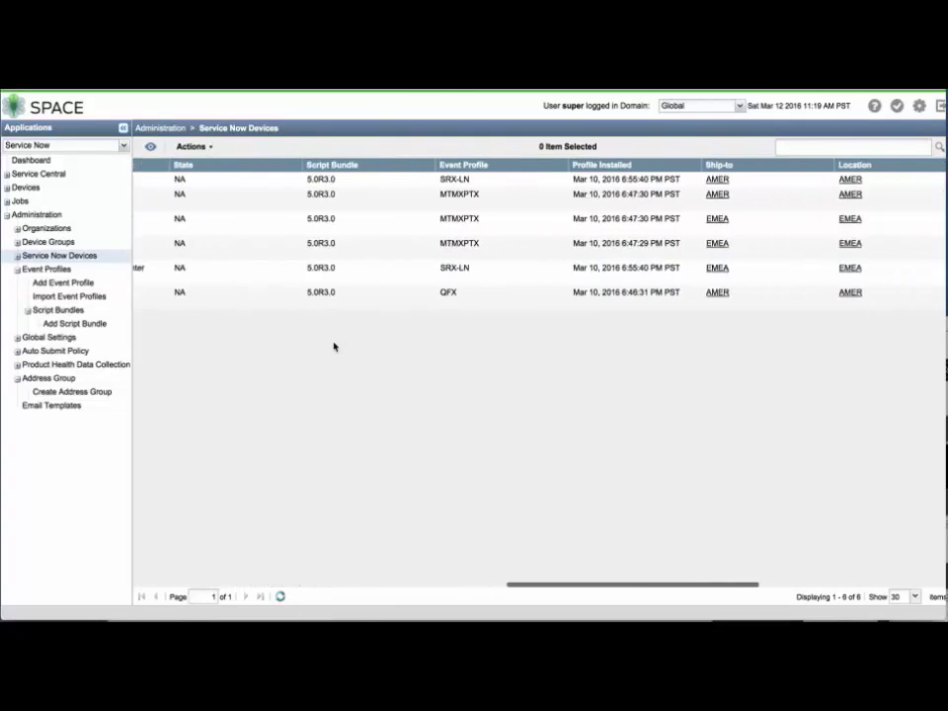
pyautogui.hscroll(5, 334, 346)
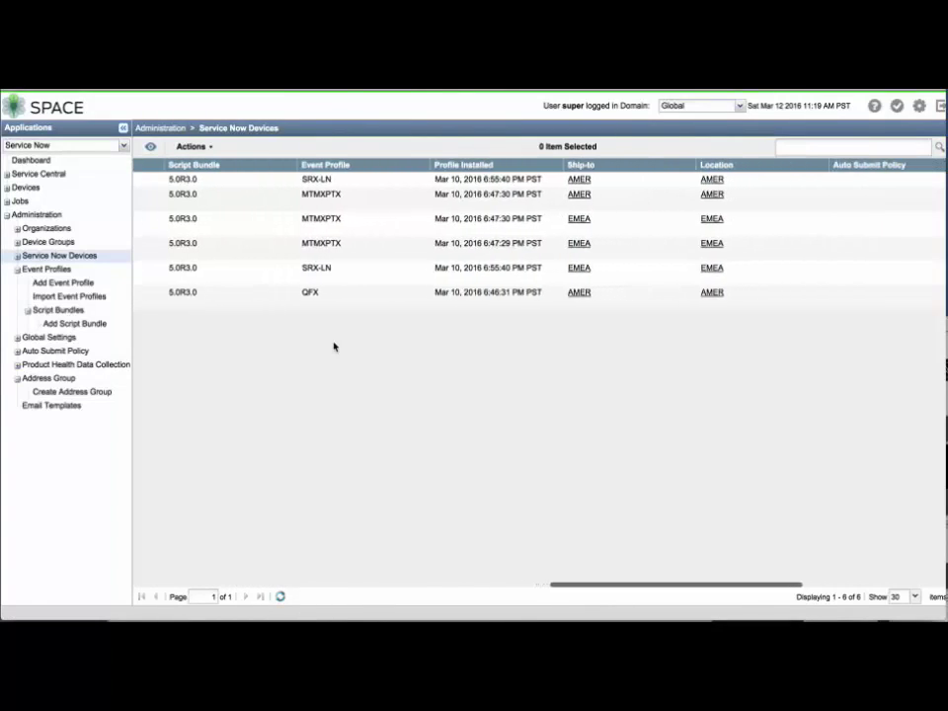
pyautogui.hscroll(8, 334, 346)
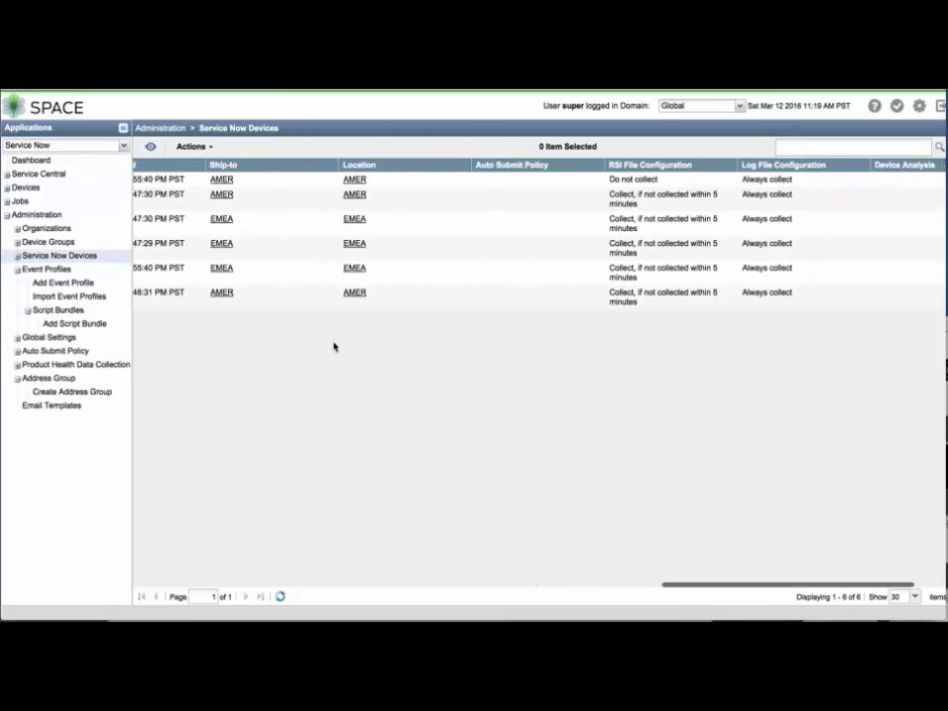
pyautogui.hscroll(6, 334, 346)
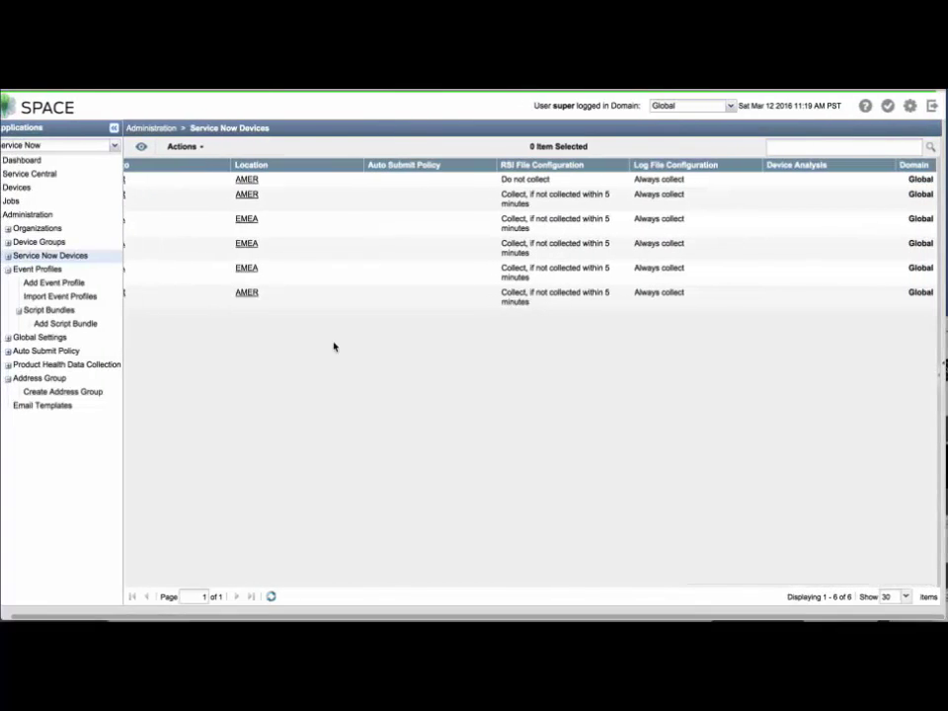
pyautogui.hscroll(-15, 334, 346)
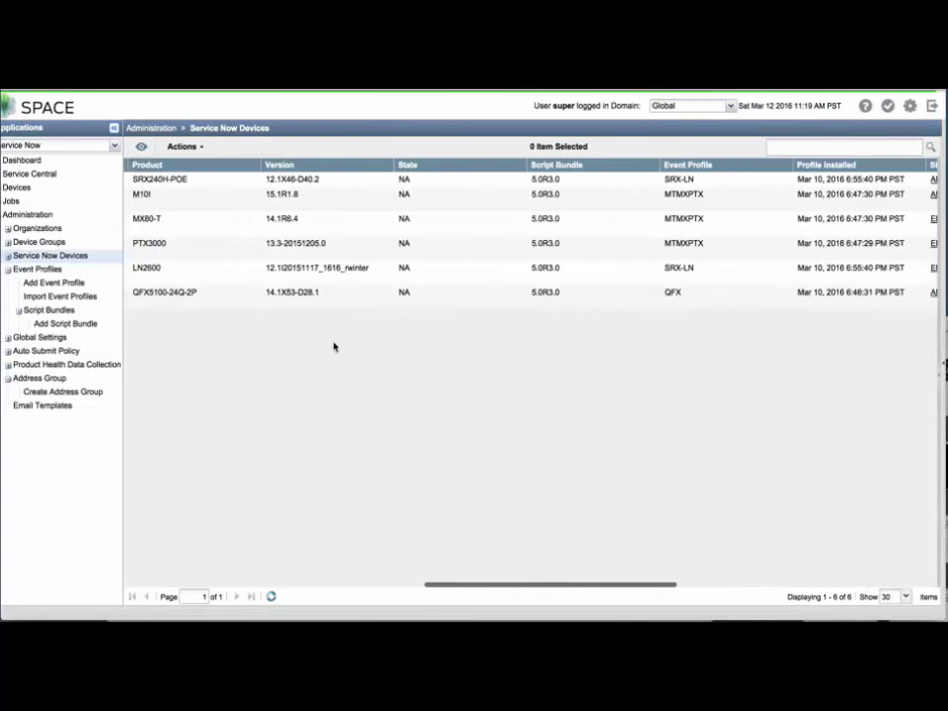
pyautogui.hscroll(-10, 334, 346)
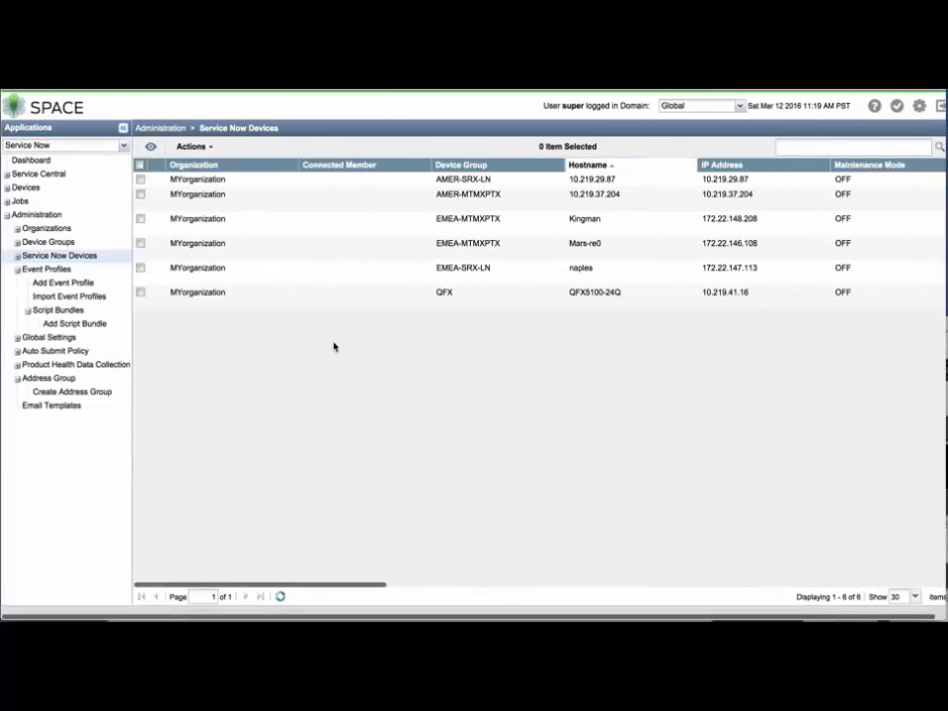
# Start an on-demand incident for the Kingman device.
pyautogui.click(239, 220)
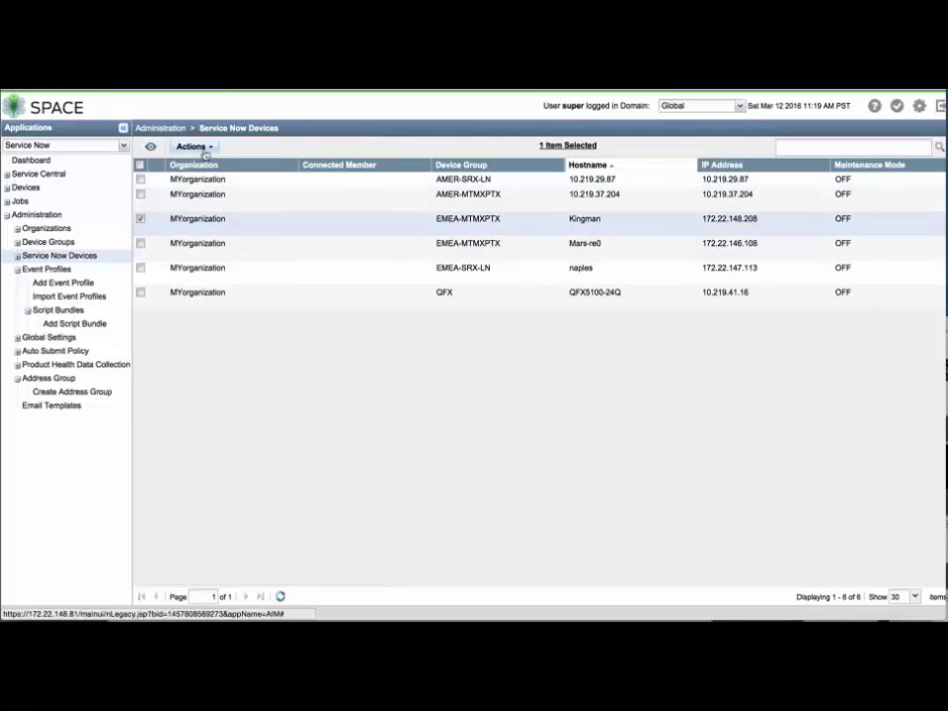
pyautogui.click(202, 149)
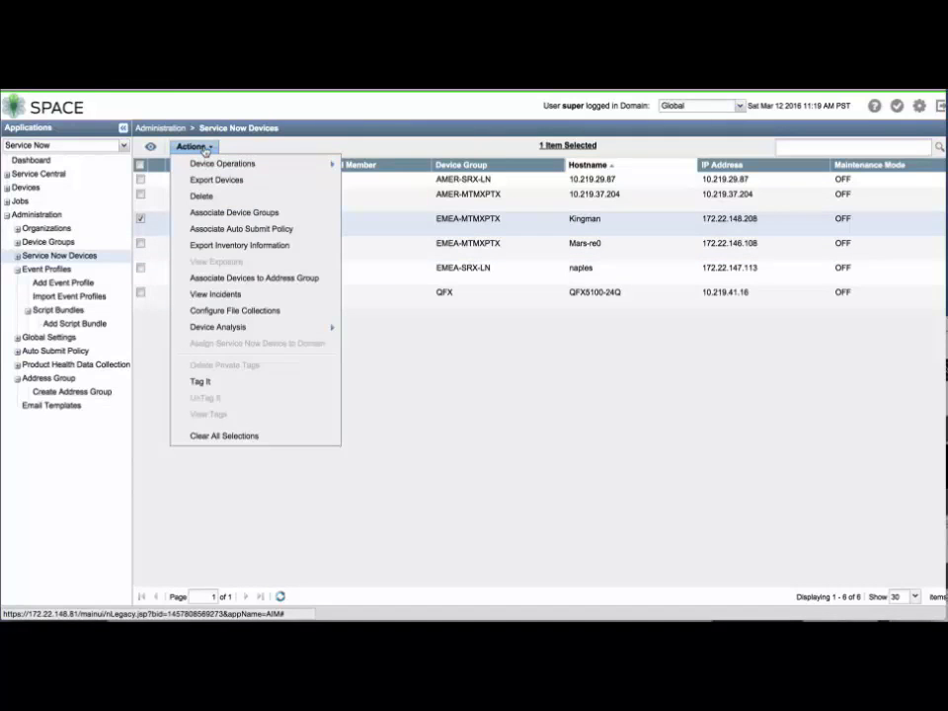
pyautogui.moveTo(209, 165)
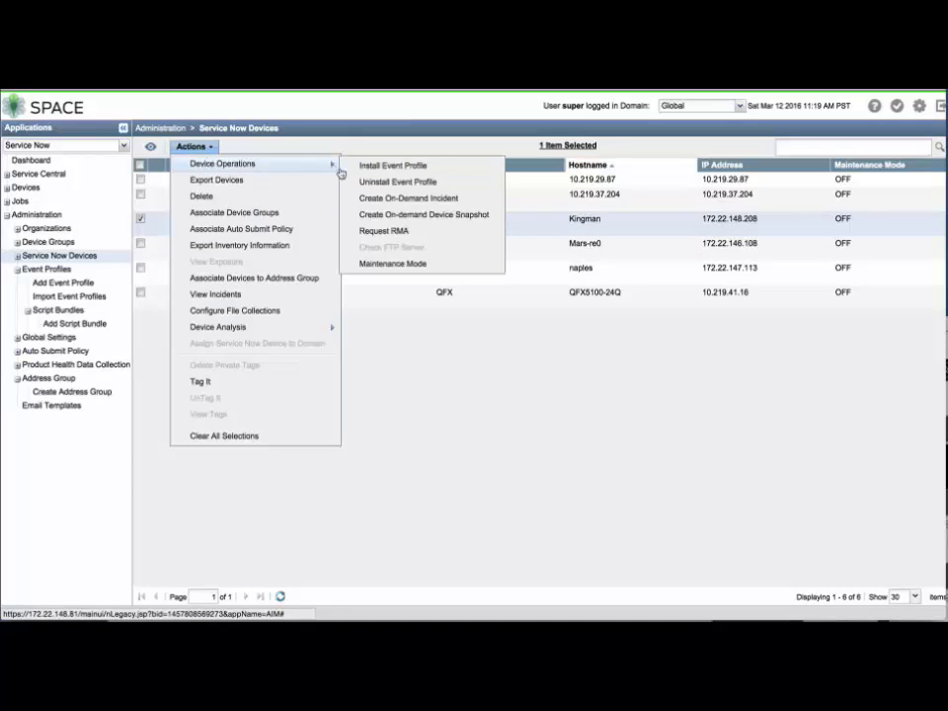
pyautogui.click(471, 204)
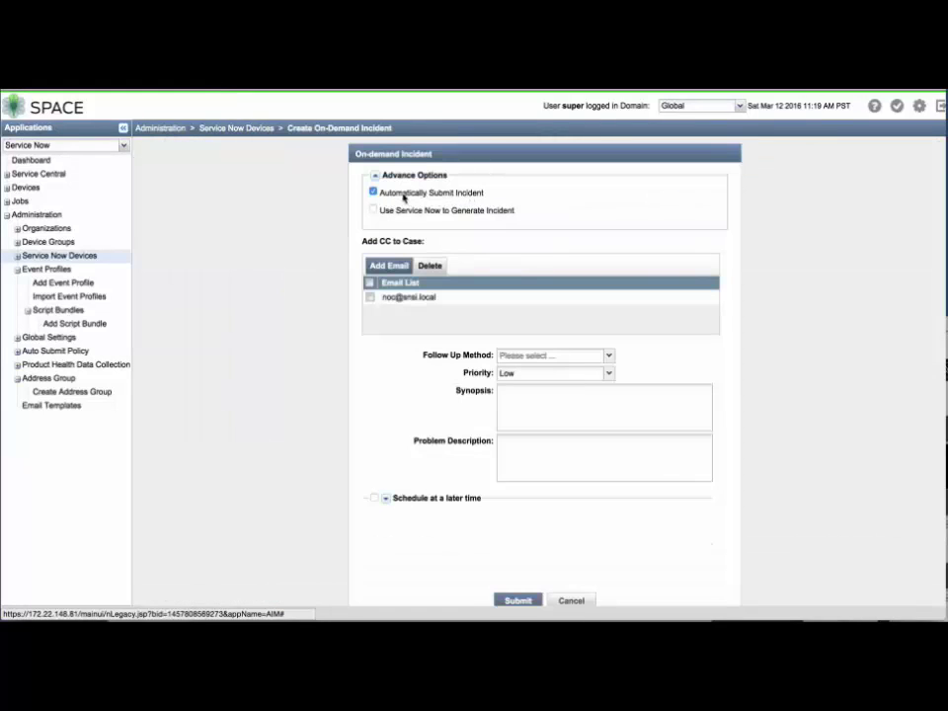
# CC the listed address, choose Email Full Text Update follow-up, and submit the incident.
pyautogui.click(370, 298)
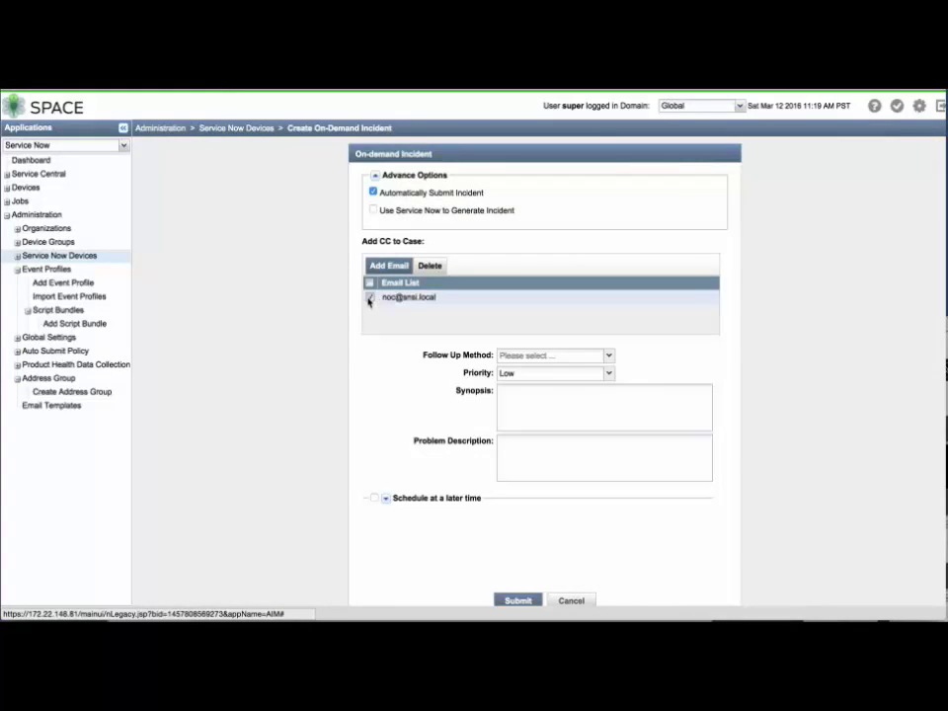
pyautogui.click(544, 362)
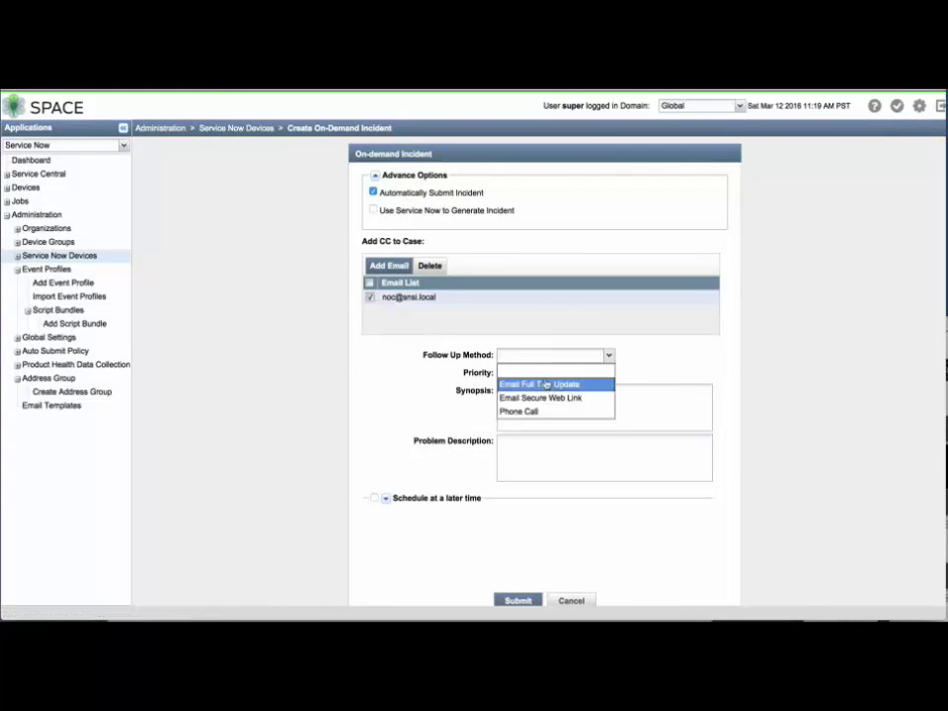
pyautogui.click(546, 383)
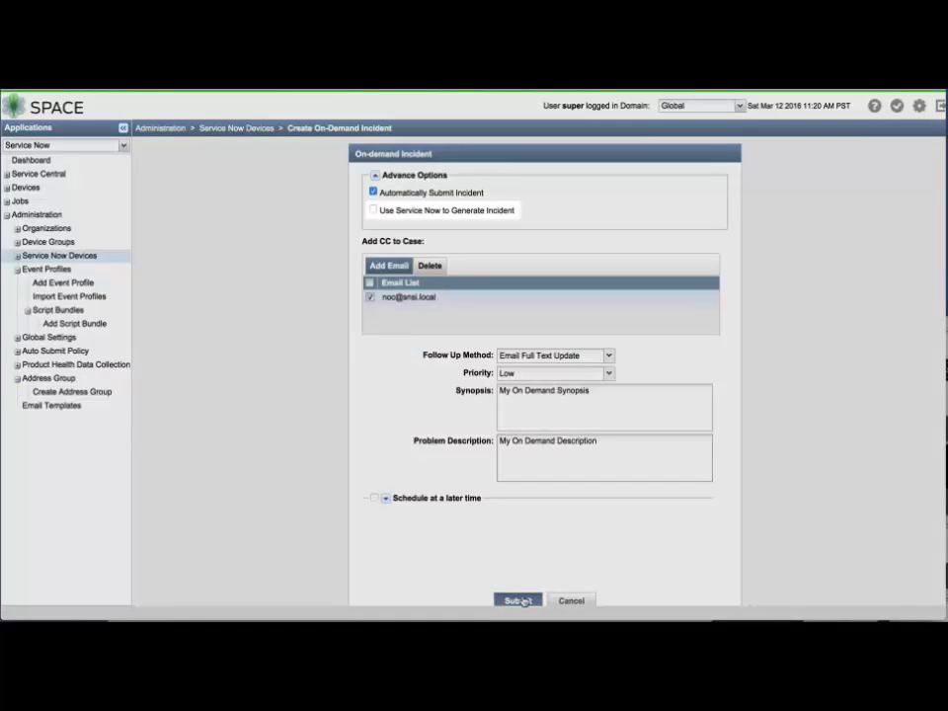
pyautogui.click(522, 600)
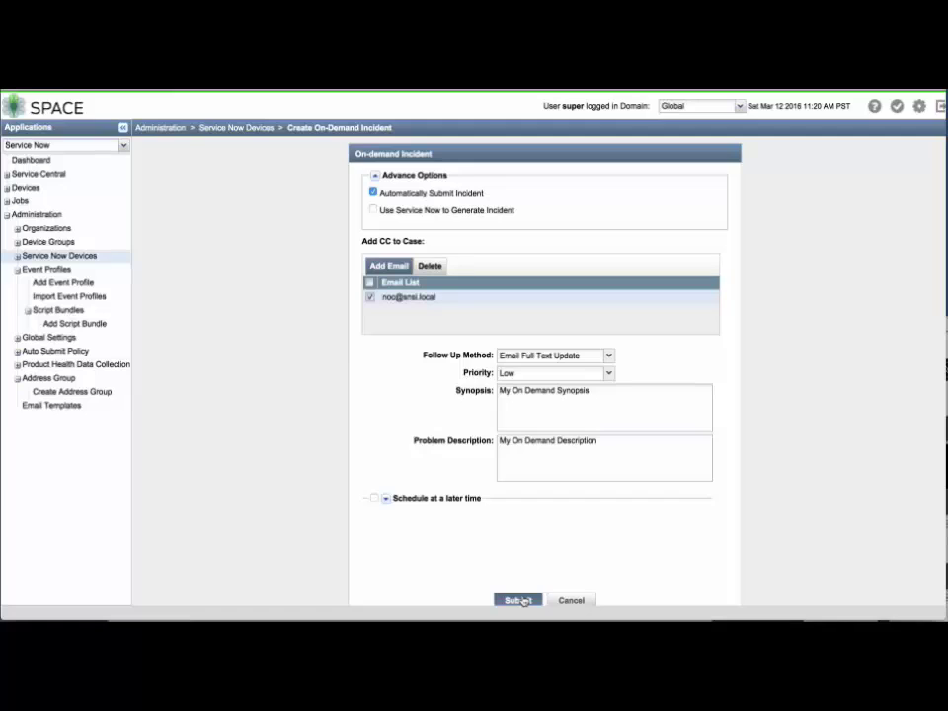
pyautogui.click(521, 601)
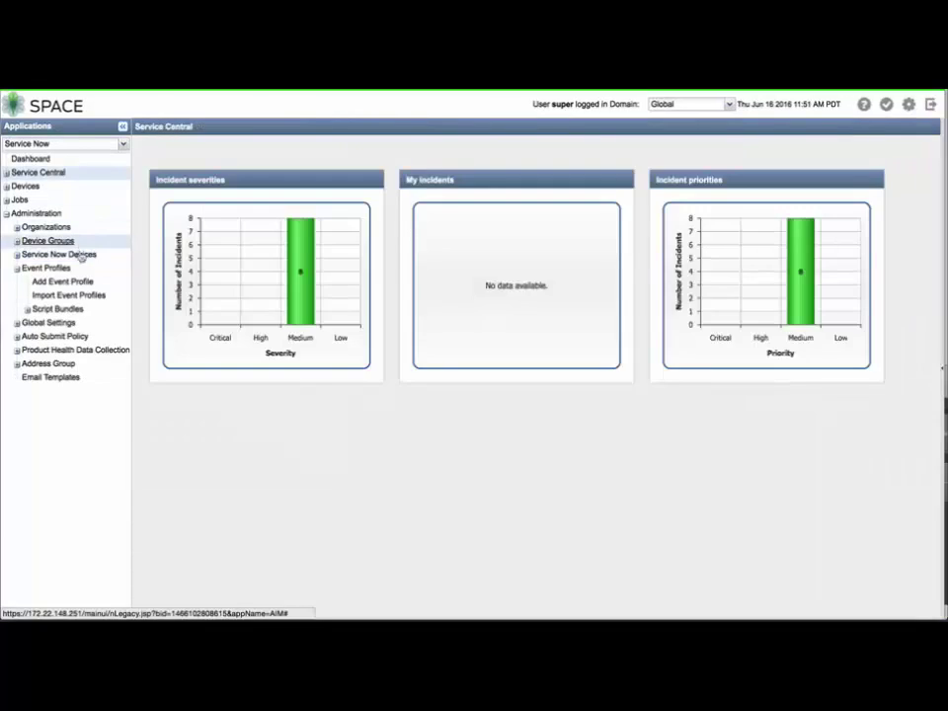
# Add a new event profile named and described 'OnDemandOnly'.
pyautogui.click(74, 283)
pyautogui.click(261, 176)
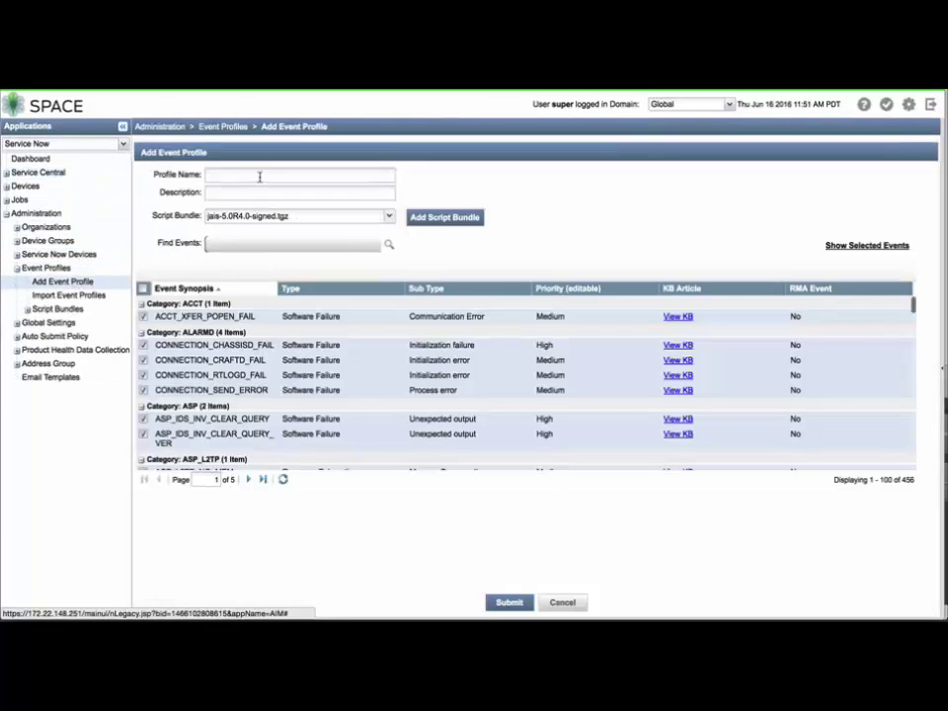
pyautogui.write('OnDemandOnly')
pyautogui.click(263, 193)
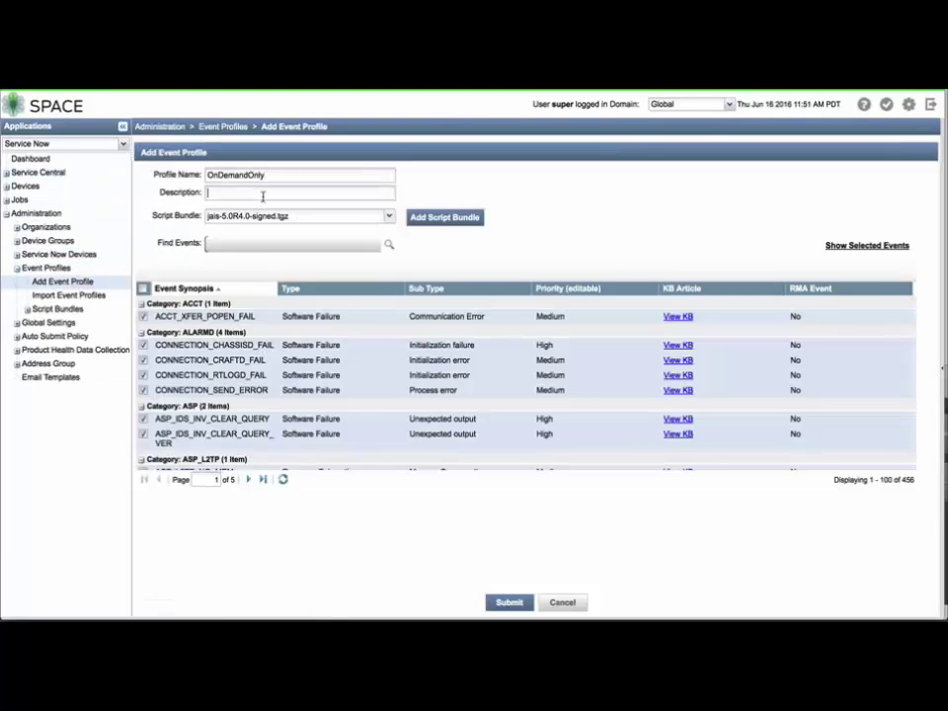
pyautogui.write('OnDemandOnly')
# Uncheck all events on all five pages, including CHASSISD, KERNEL, PFED and SERVICED.
pyautogui.click(142, 288)
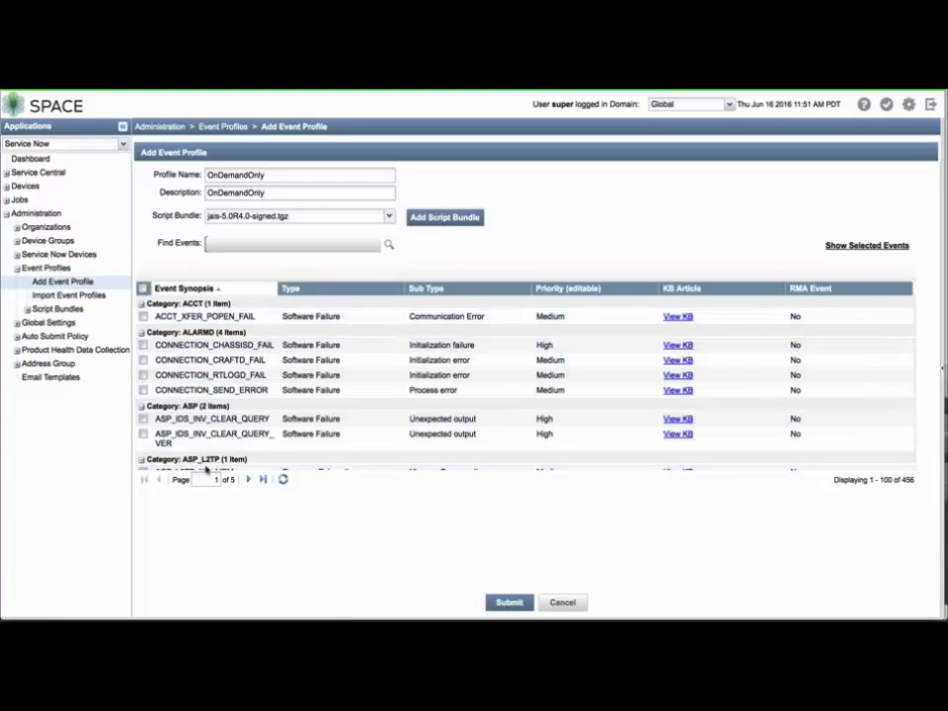
pyautogui.click(248, 479)
pyautogui.click(142, 288)
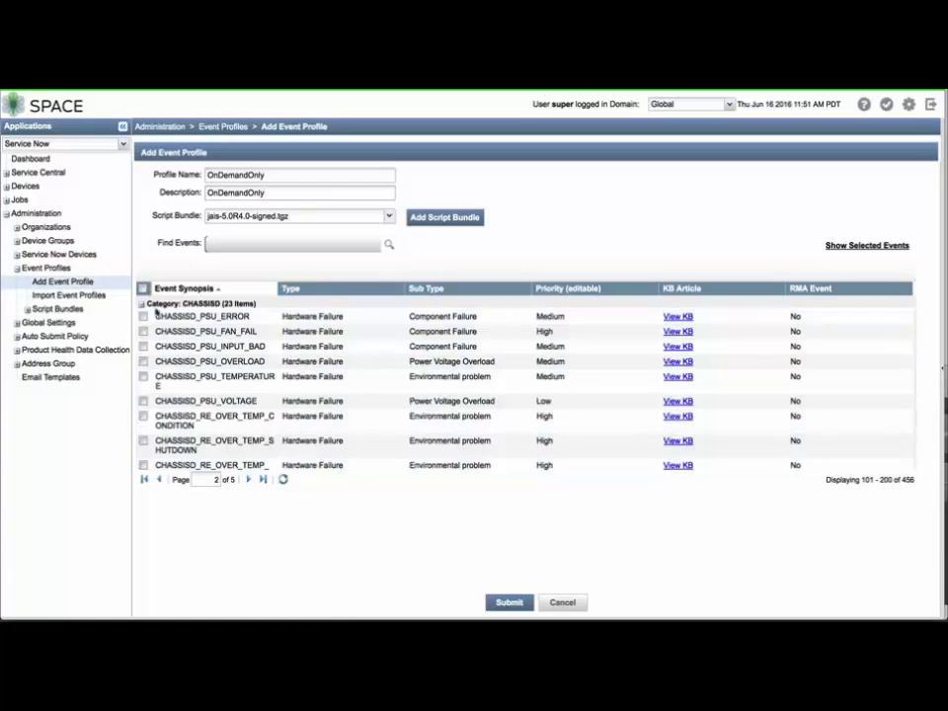
pyautogui.click(248, 479)
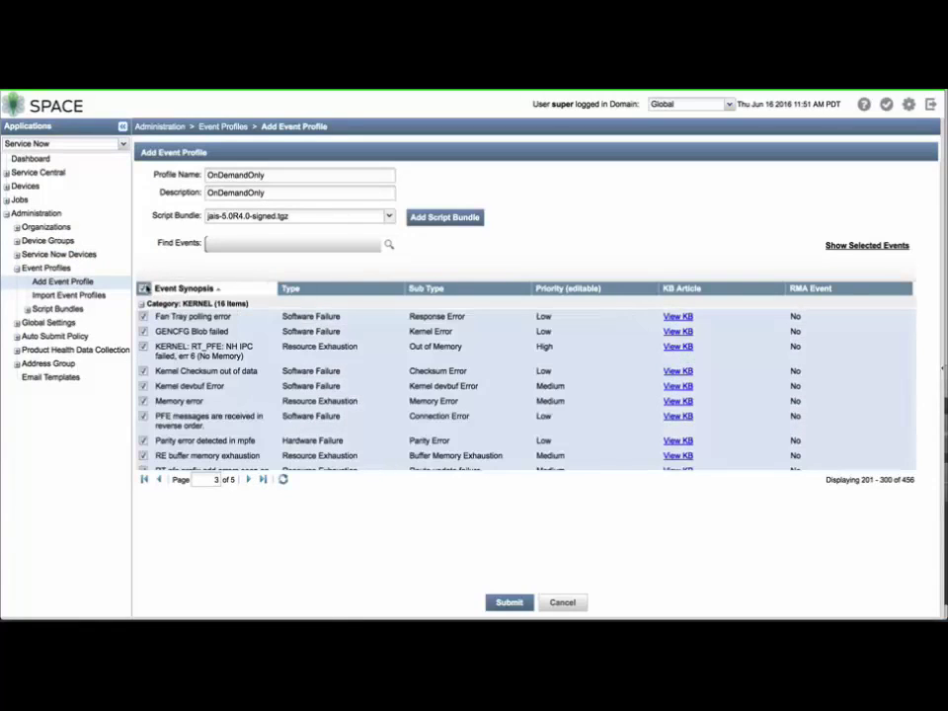
pyautogui.click(143, 289)
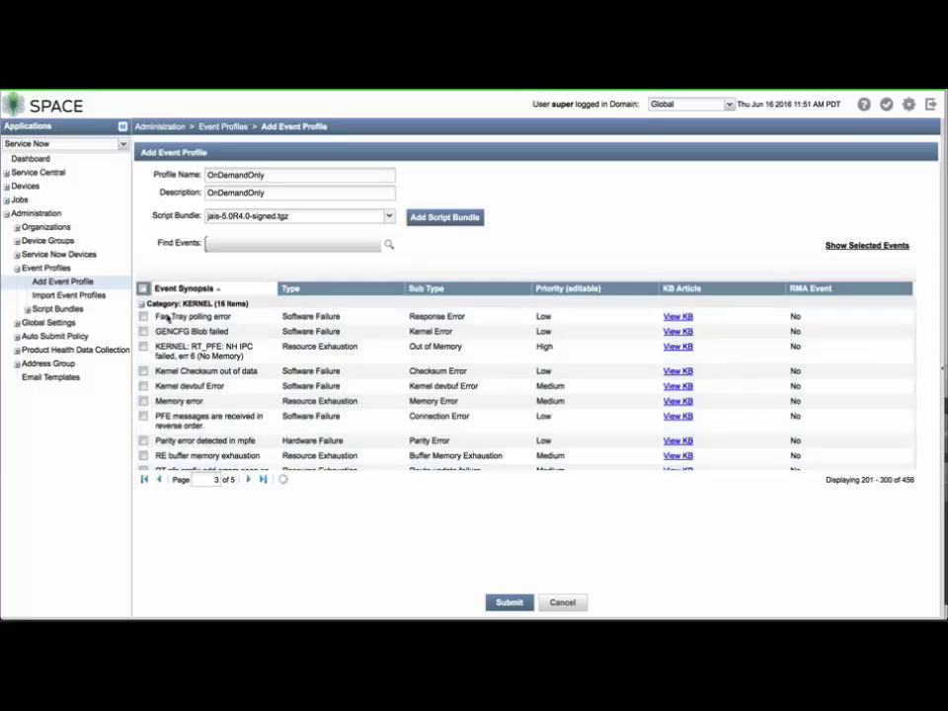
pyautogui.click(248, 479)
pyautogui.click(143, 289)
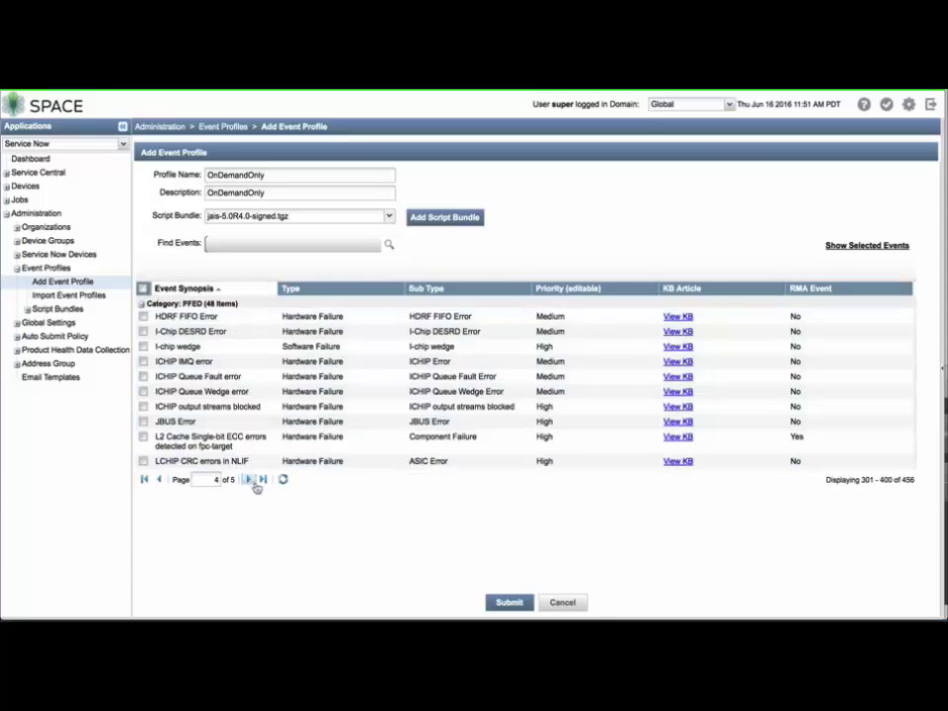
pyautogui.click(248, 479)
pyautogui.click(144, 289)
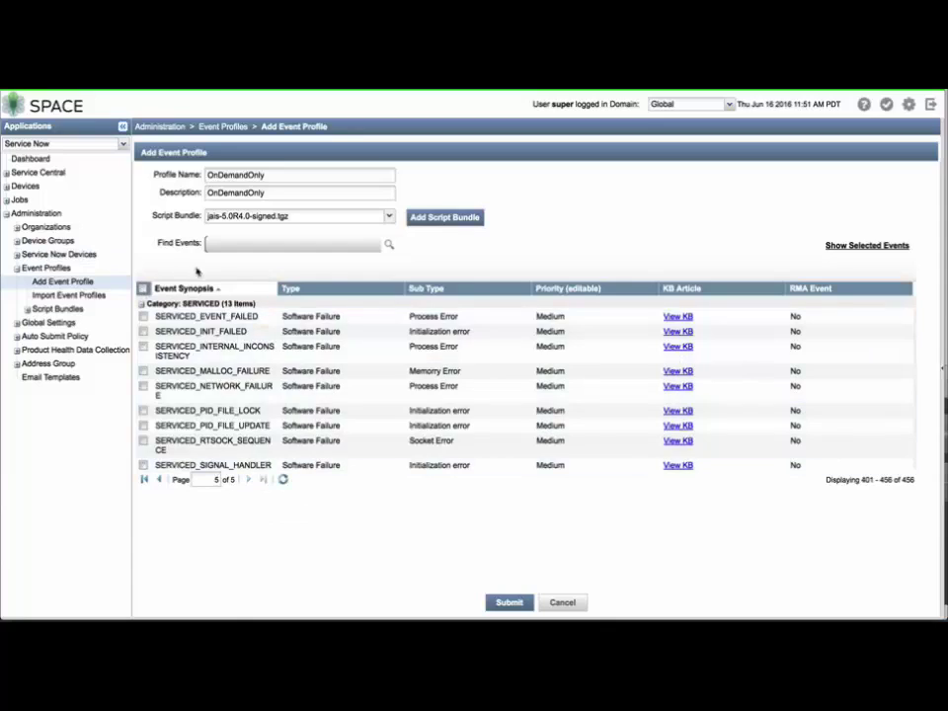
# Search 'demand', include only the on-demand event, and save the profile.
pyautogui.click(227, 245)
pyautogui.write('demand')
pyautogui.click(239, 271)
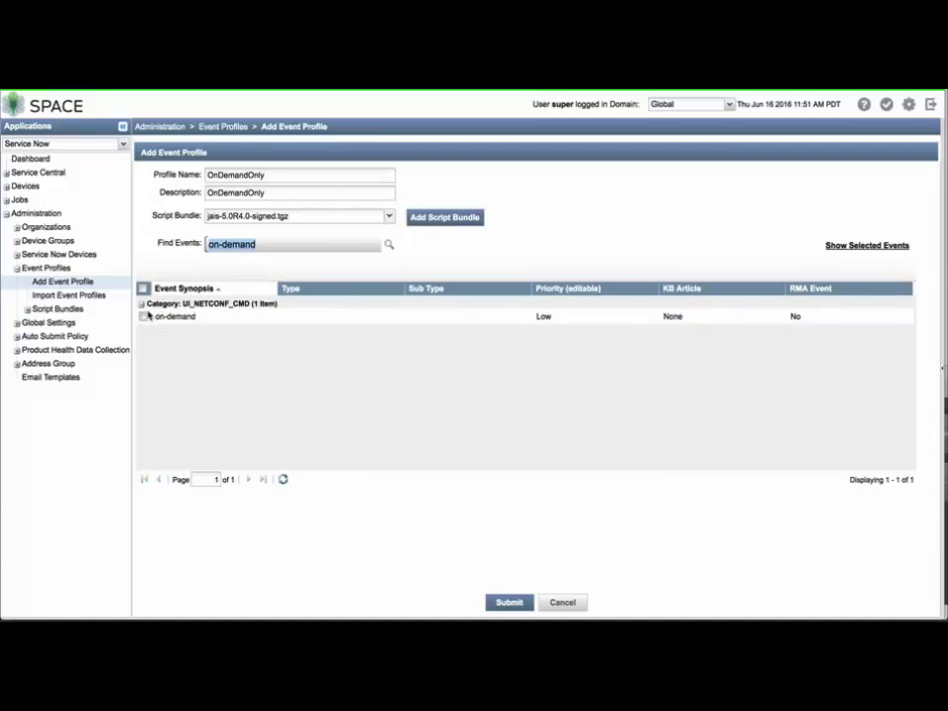
pyautogui.click(143, 316)
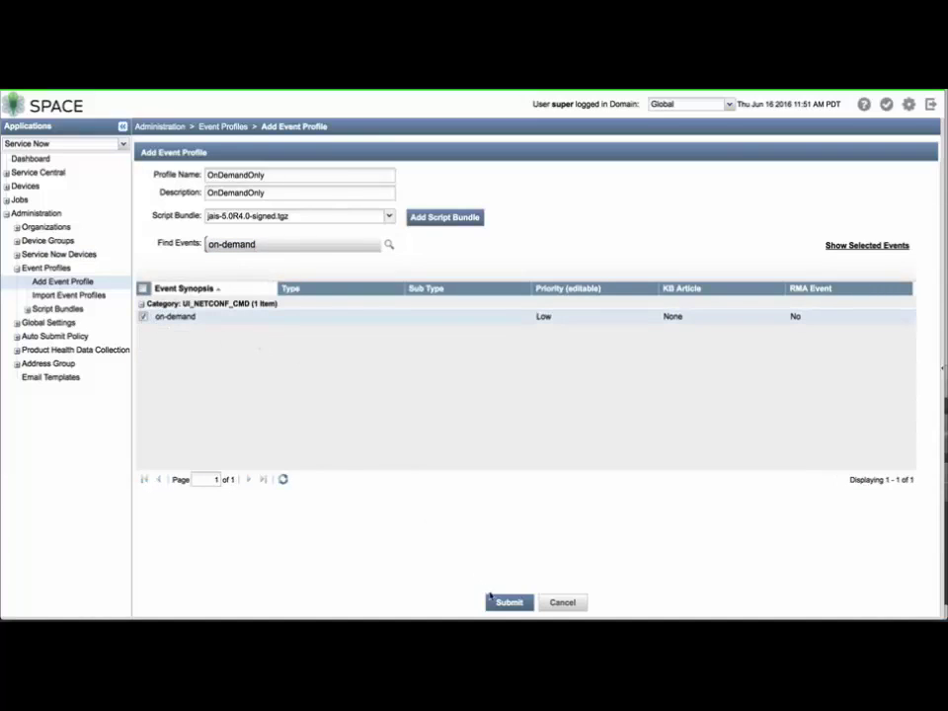
pyautogui.click(499, 605)
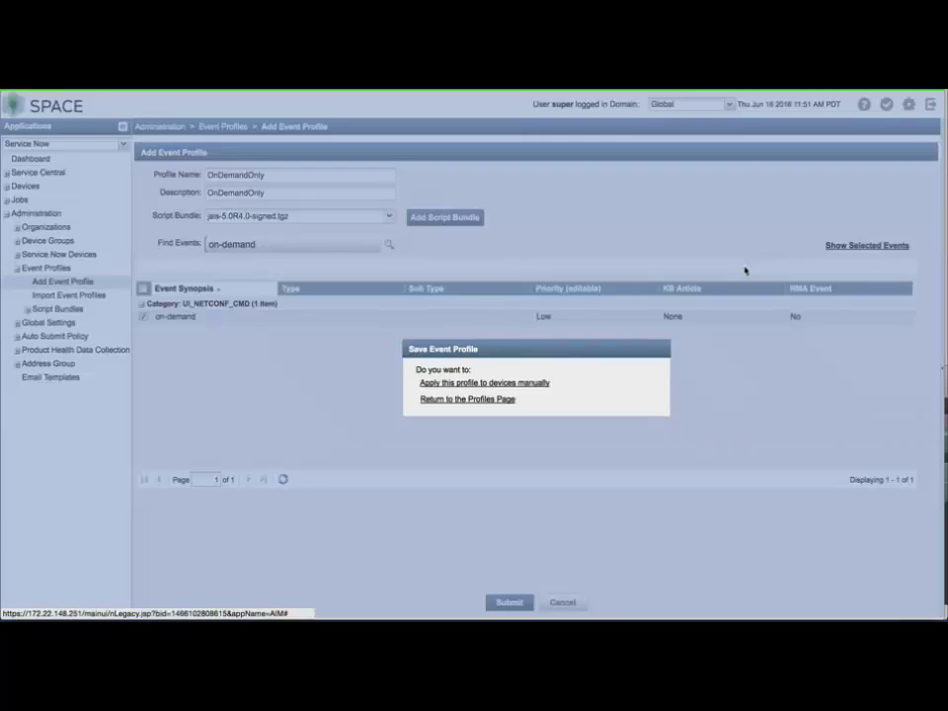
pyautogui.click(494, 400)
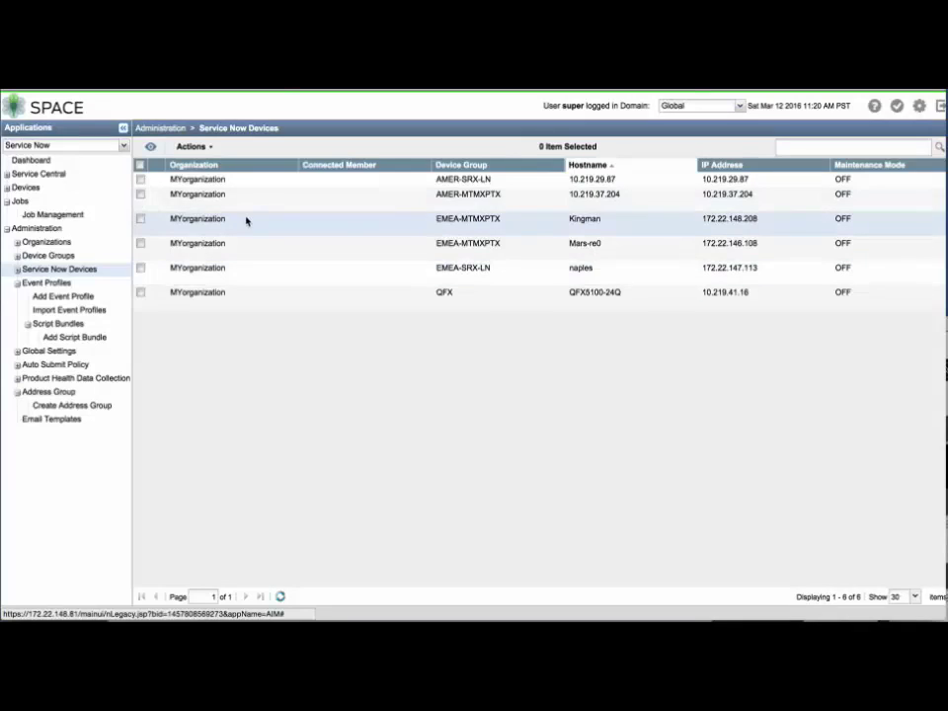
# Start a Request RMA for the Kingman device.
pyautogui.click(244, 219)
pyautogui.click(192, 146)
pyautogui.moveTo(208, 164)
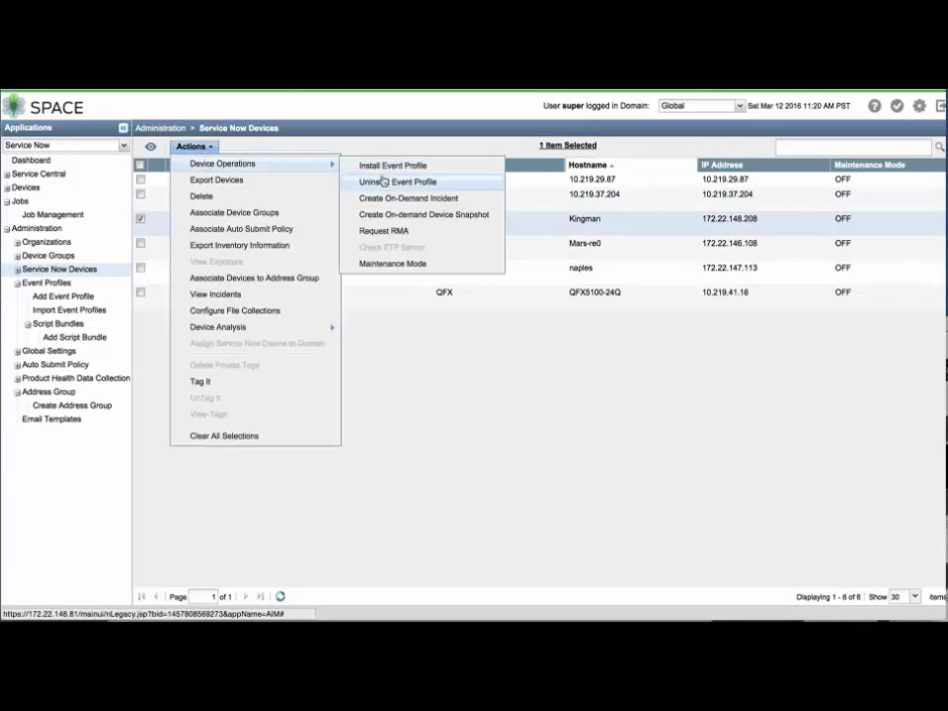
pyautogui.click(407, 231)
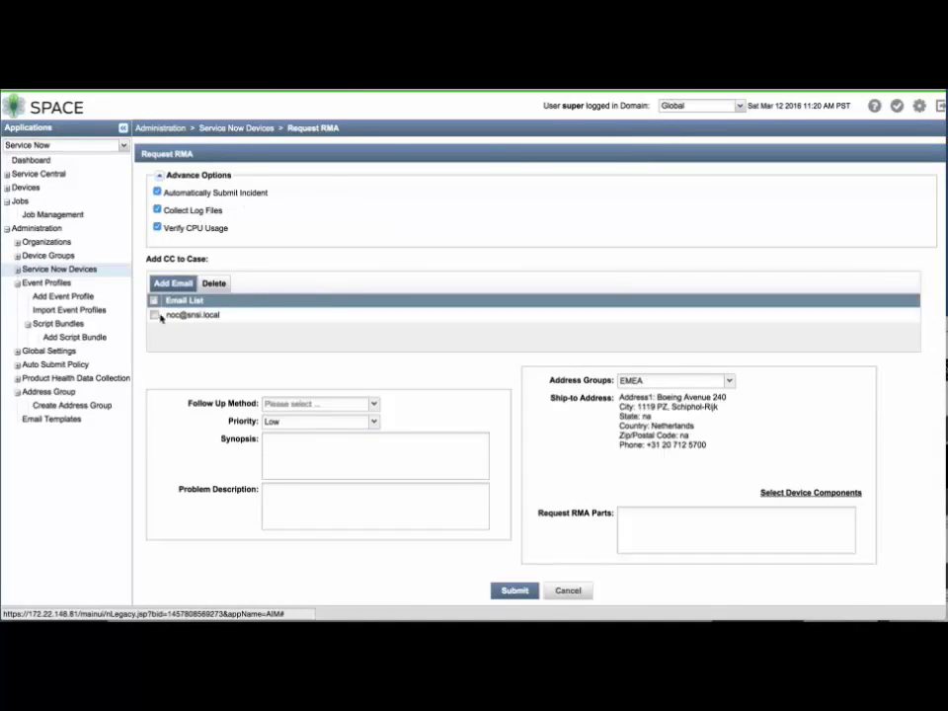
# CC the listed contact, use Email Full Text Update follow-up, and ship to the EMEA address.
pyautogui.click(154, 315)
pyautogui.click(337, 408)
pyautogui.click(317, 430)
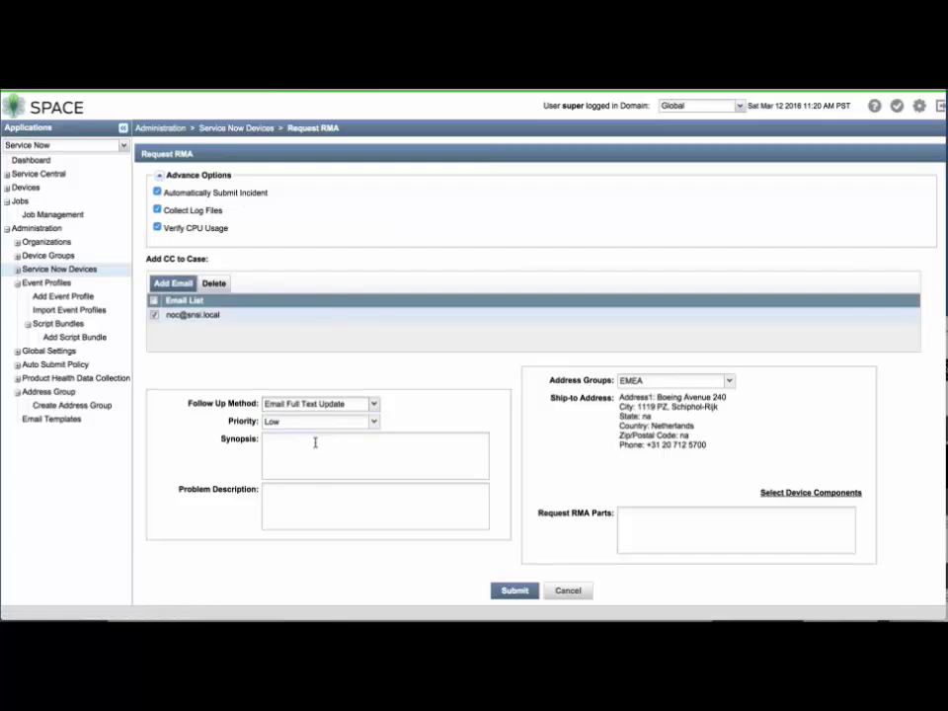
pyautogui.moveTo(618, 395); pyautogui.dragTo(712, 447)
pyautogui.click(729, 380)
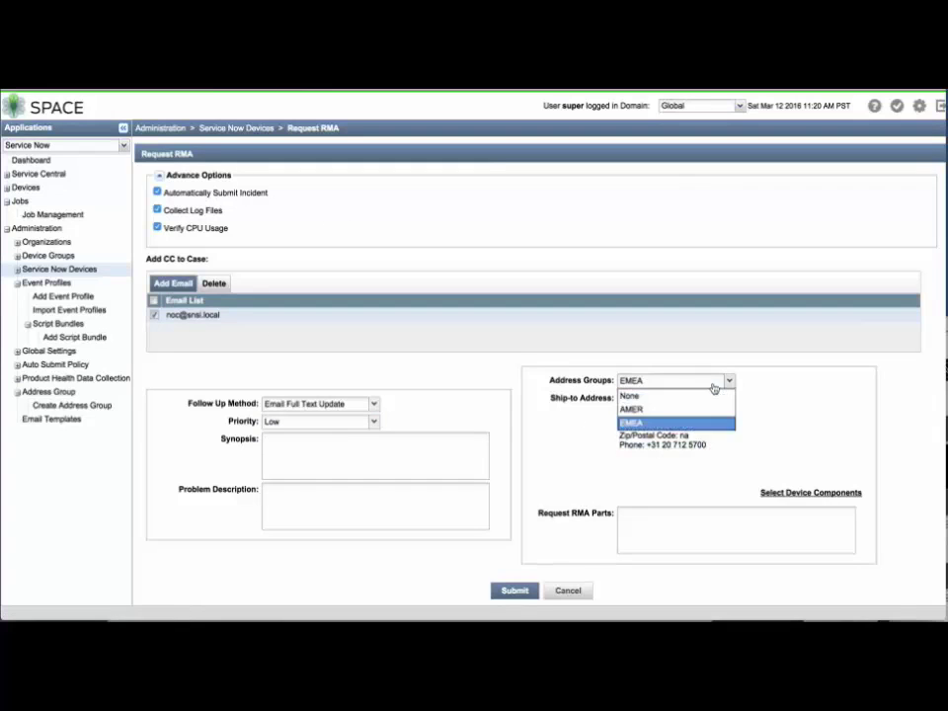
pyautogui.click(712, 416)
pyautogui.click(729, 382)
pyautogui.click(719, 423)
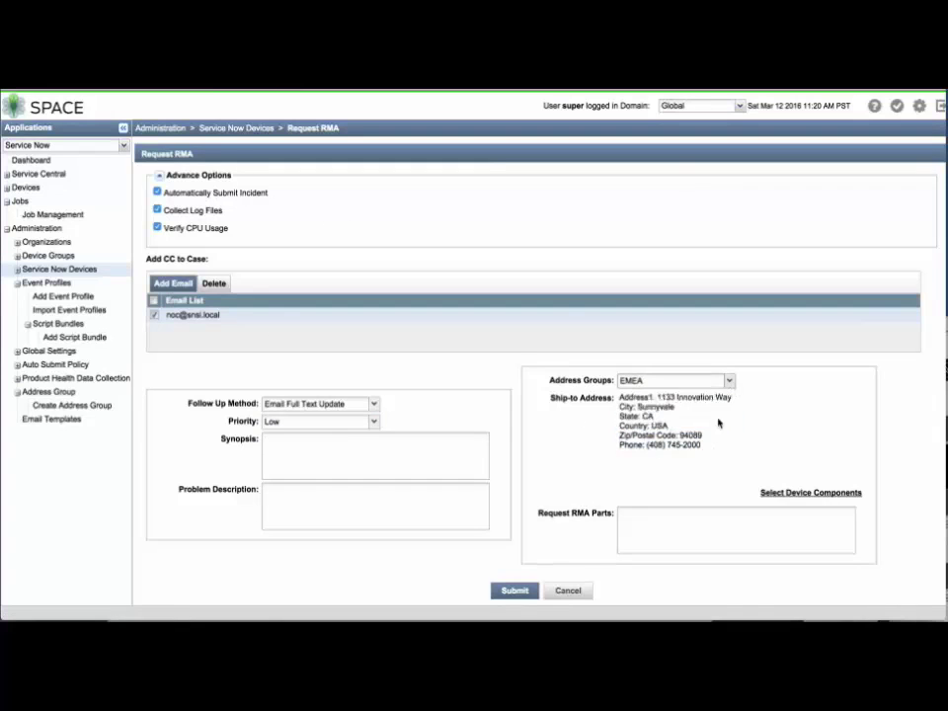
# Pick PIC 0 as the part to replace, then cancel the RMA request.
pyautogui.click(785, 494)
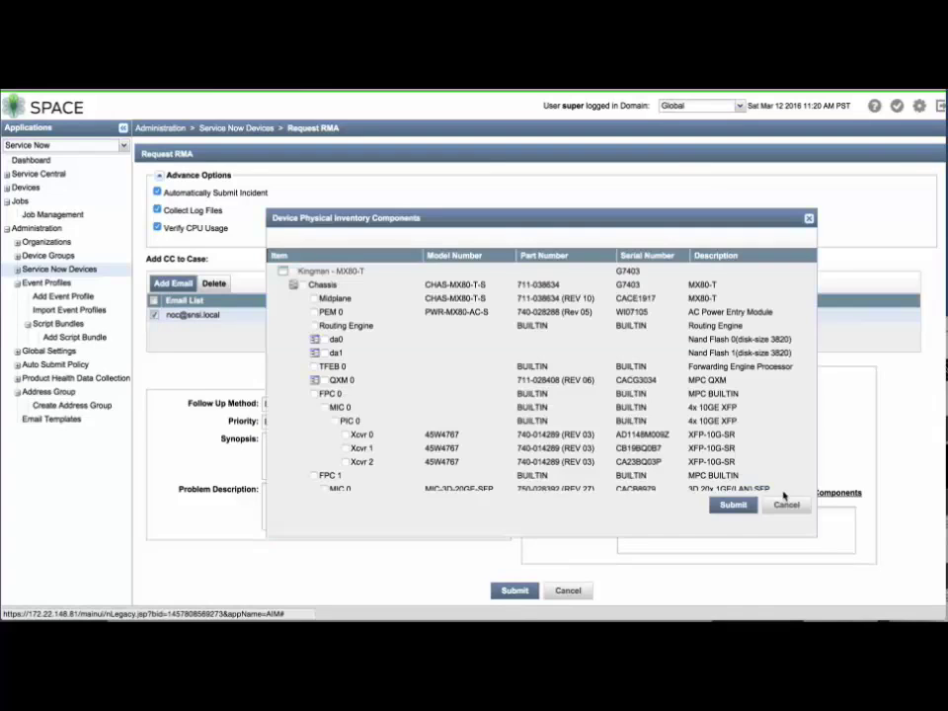
pyautogui.scroll(-5, 336, 341)
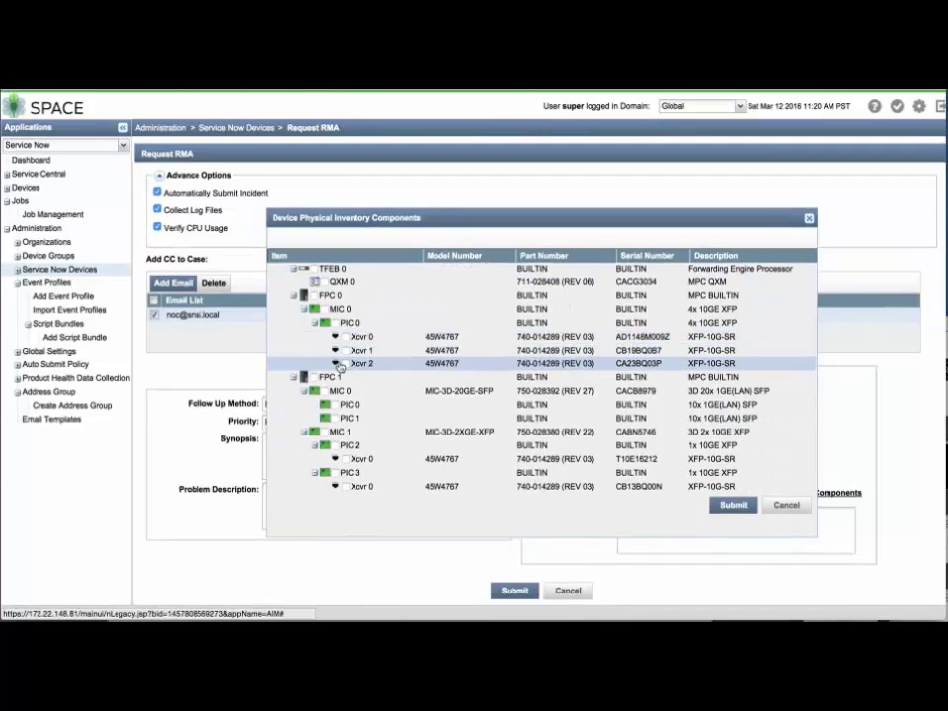
pyautogui.click(733, 505)
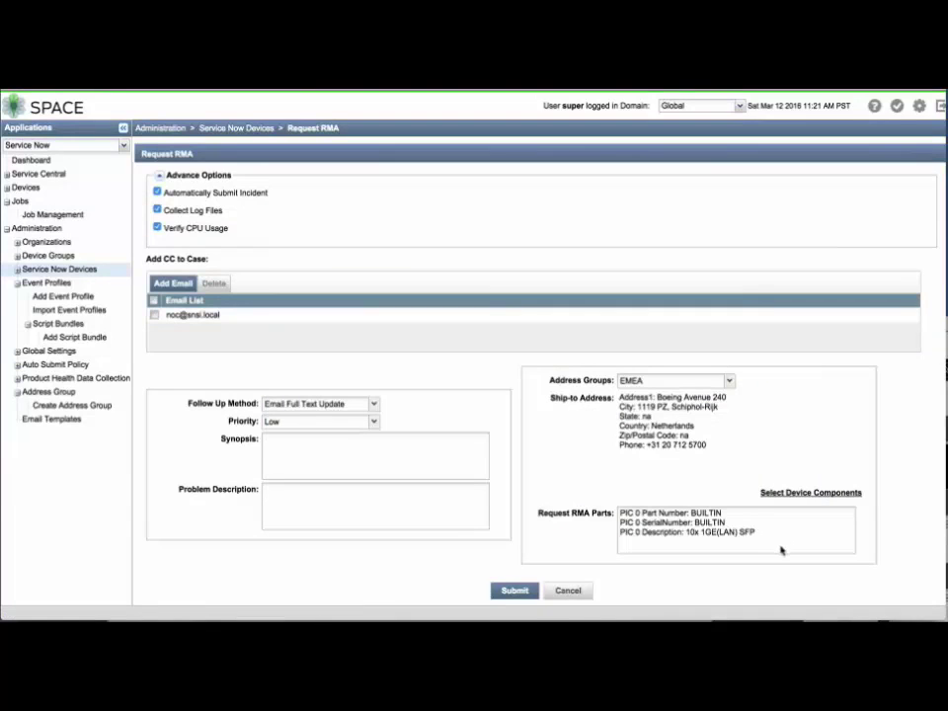
pyautogui.click(568, 591)
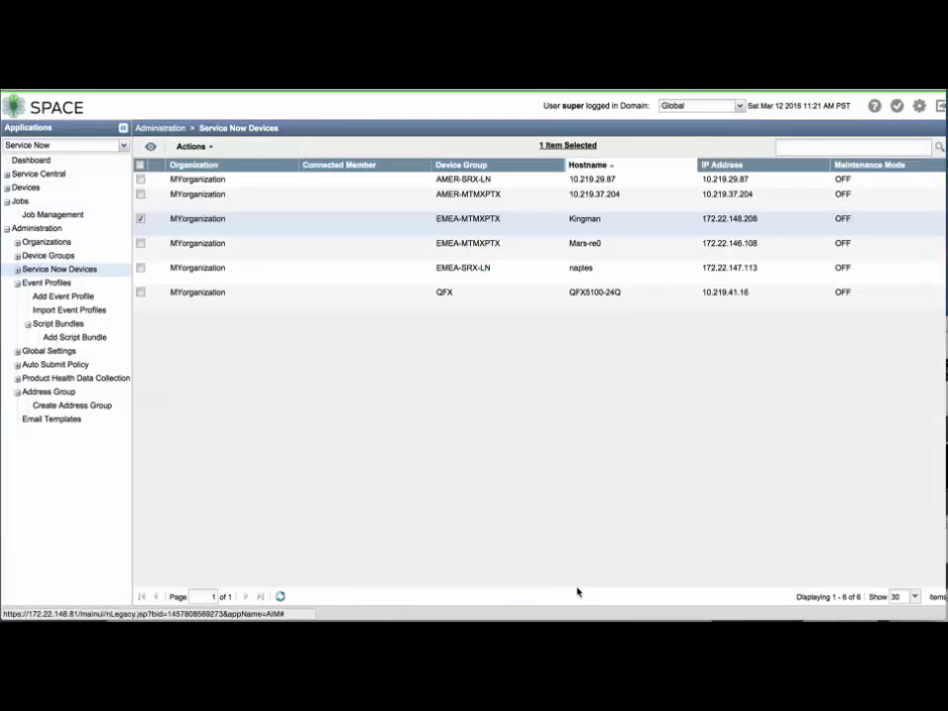
# Enable maintenance mode on Mars-re0 instead of Kingman and check job 262290 succeeded.
pyautogui.click(141, 218)
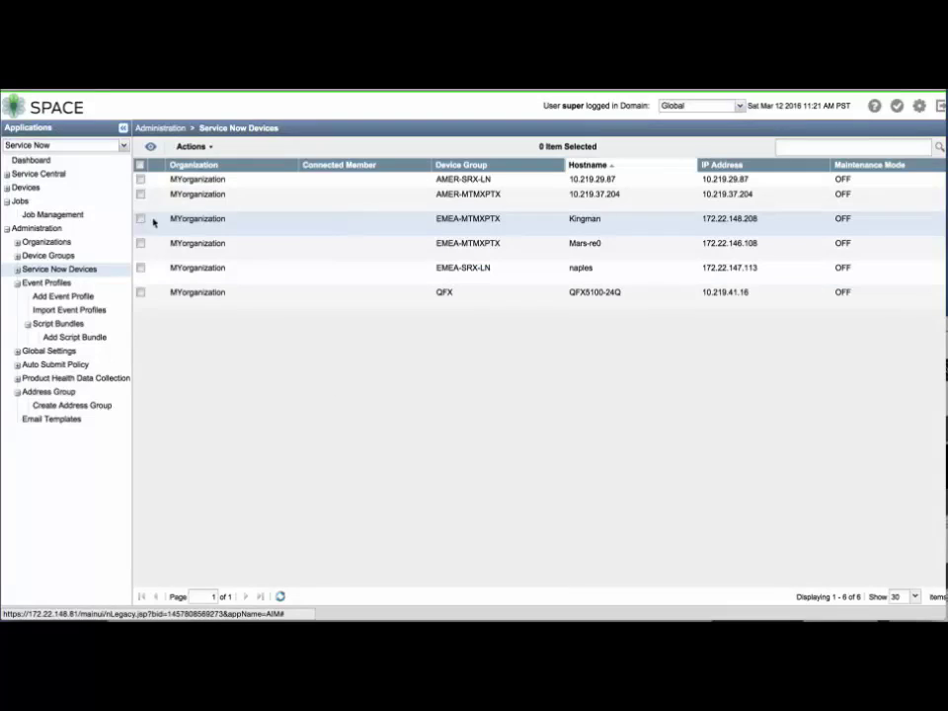
pyautogui.click(216, 250)
pyautogui.click(207, 148)
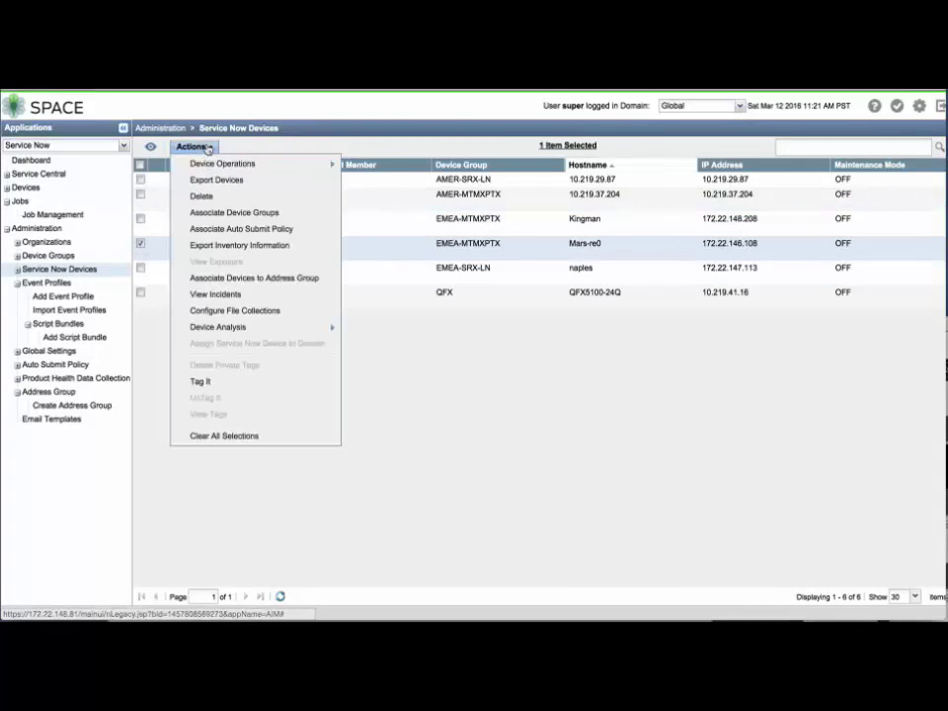
pyautogui.moveTo(251, 163)
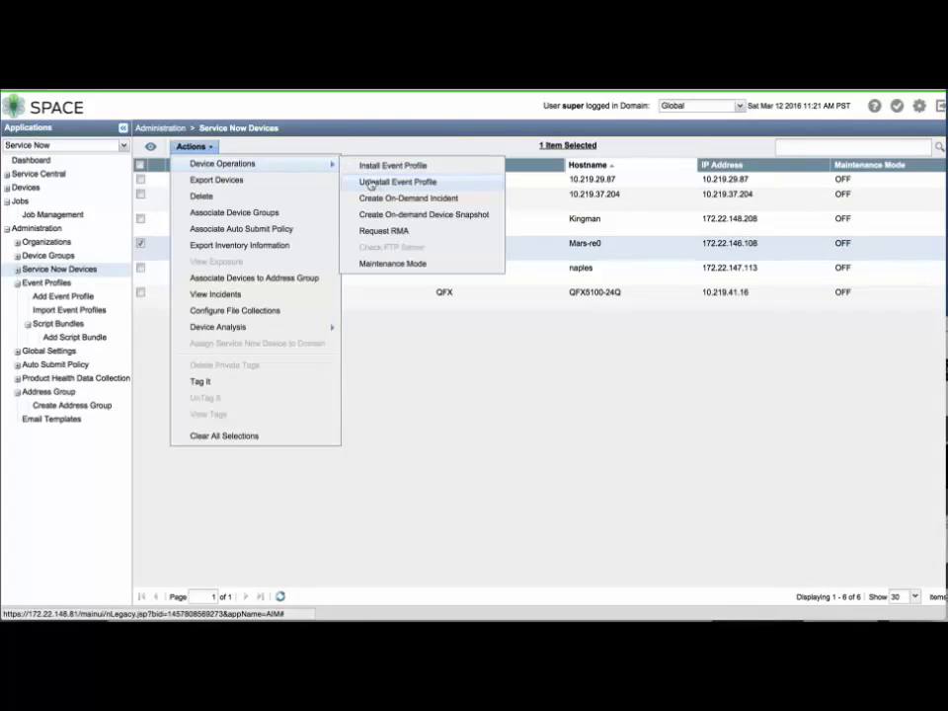
pyautogui.click(387, 263)
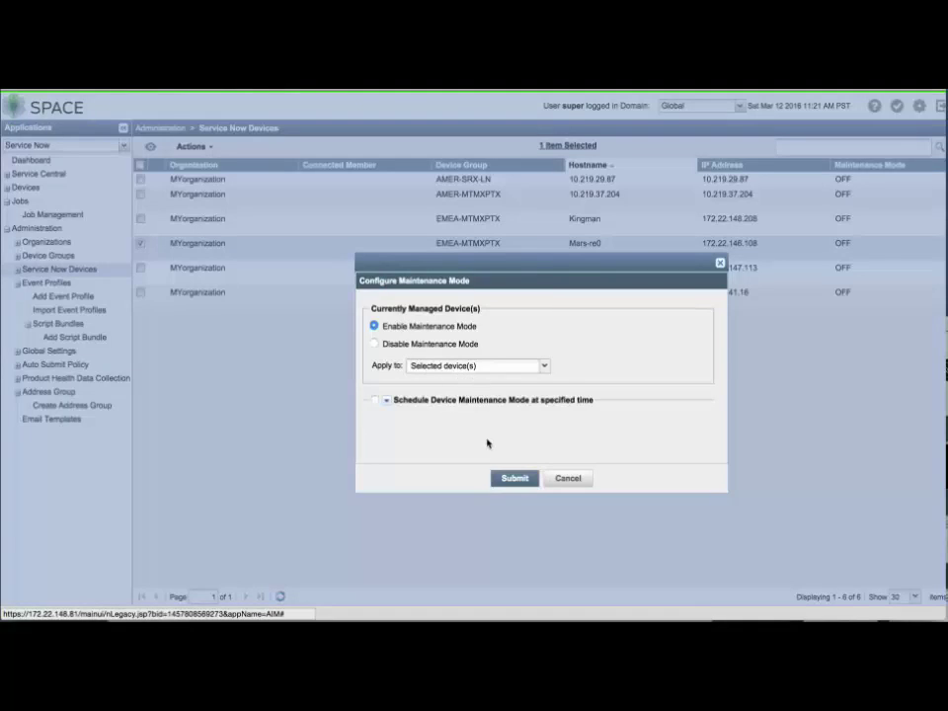
pyautogui.click(506, 479)
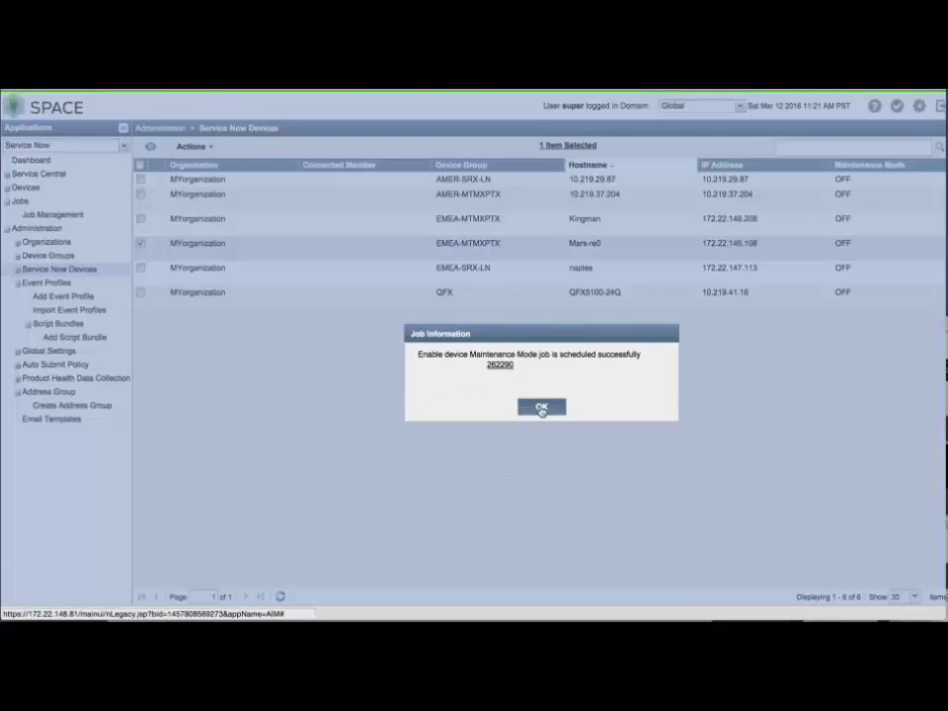
pyautogui.click(512, 368)
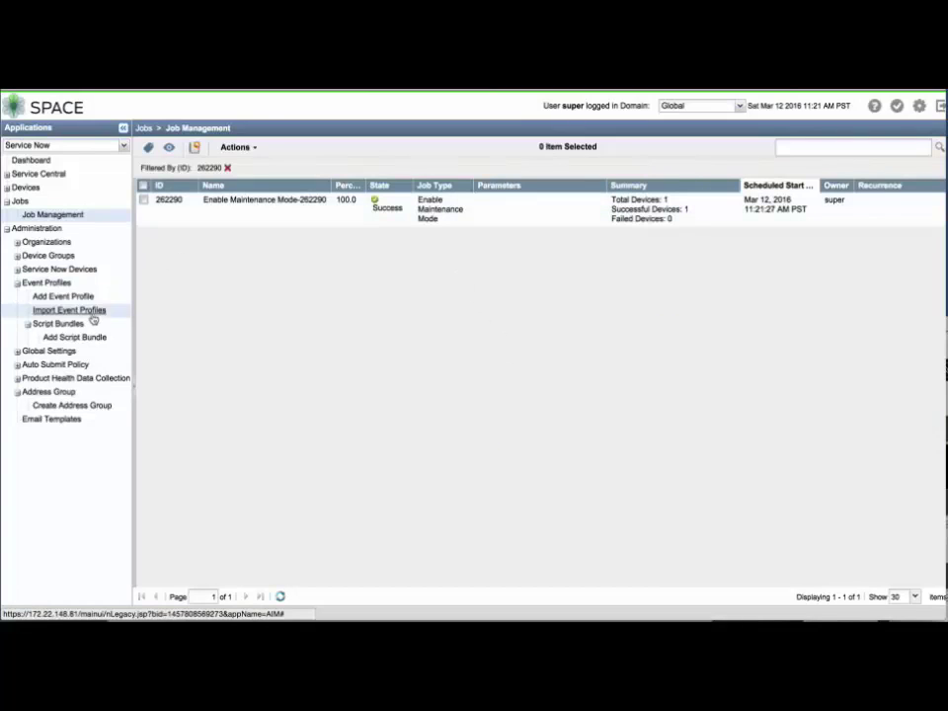
pyautogui.click(88, 274)
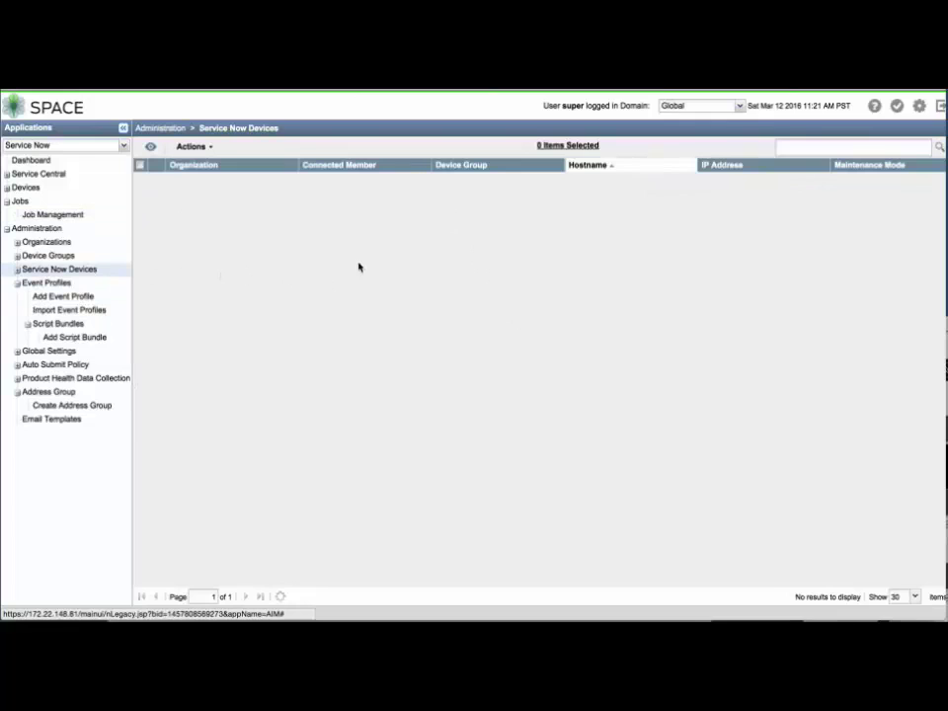
# Disable maintenance mode on Mars-re0 and refresh the device list to confirm OFF.
pyautogui.click(359, 250)
pyautogui.hscroll(8, 360, 250)
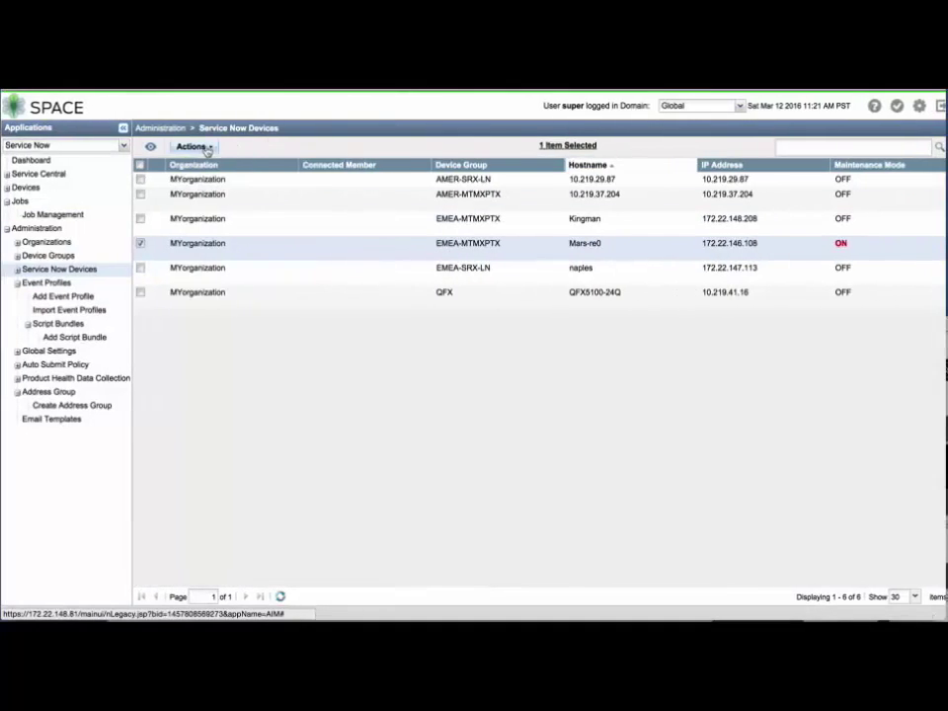
pyautogui.click(199, 147)
pyautogui.moveTo(215, 162)
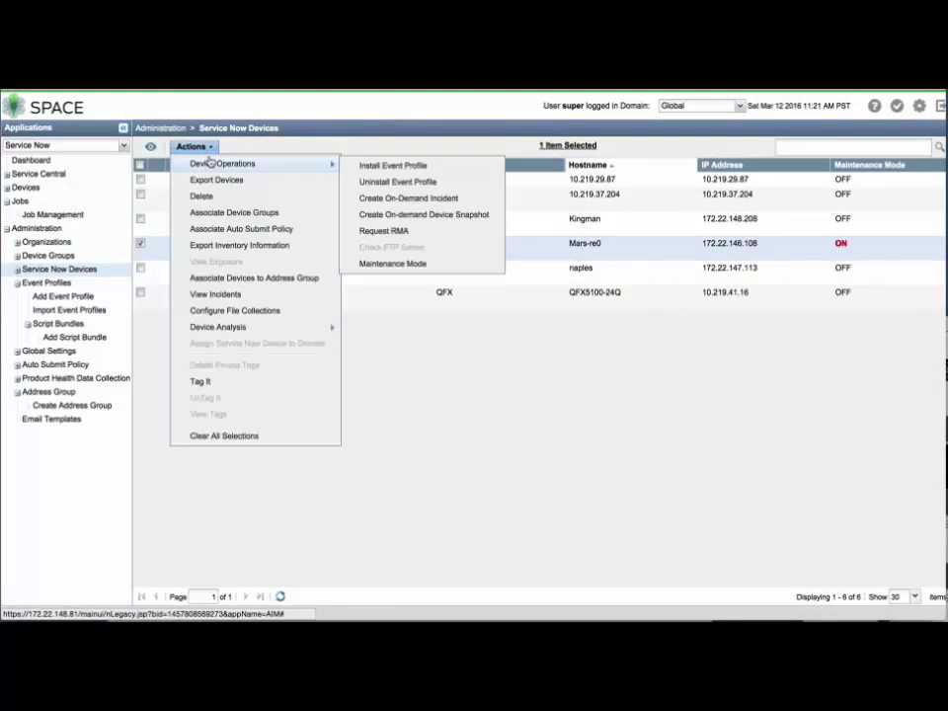
pyautogui.click(446, 265)
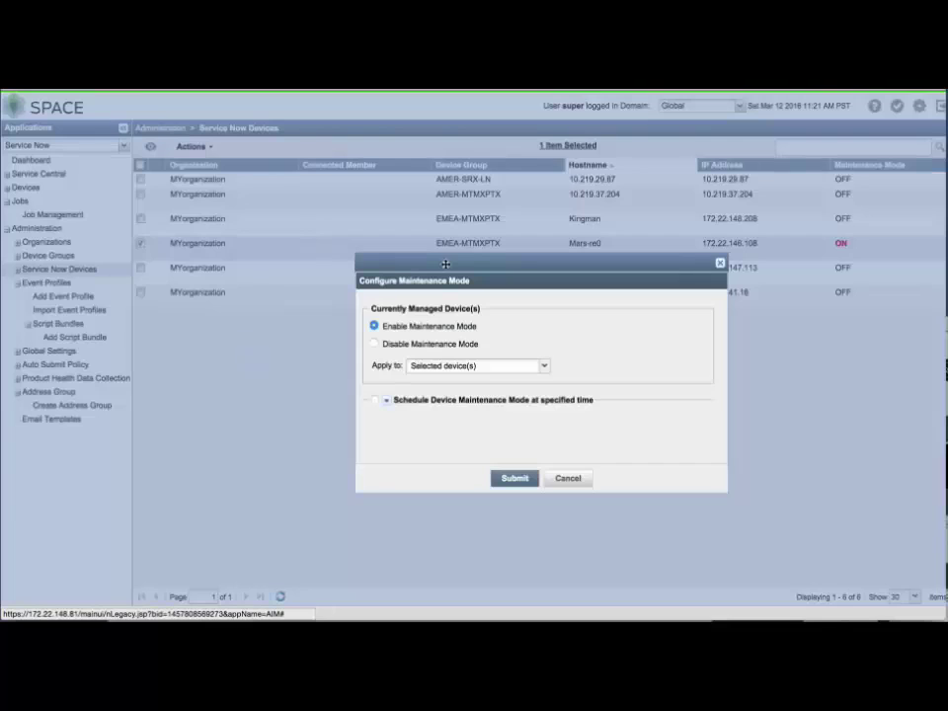
pyautogui.click(436, 343)
pyautogui.click(514, 478)
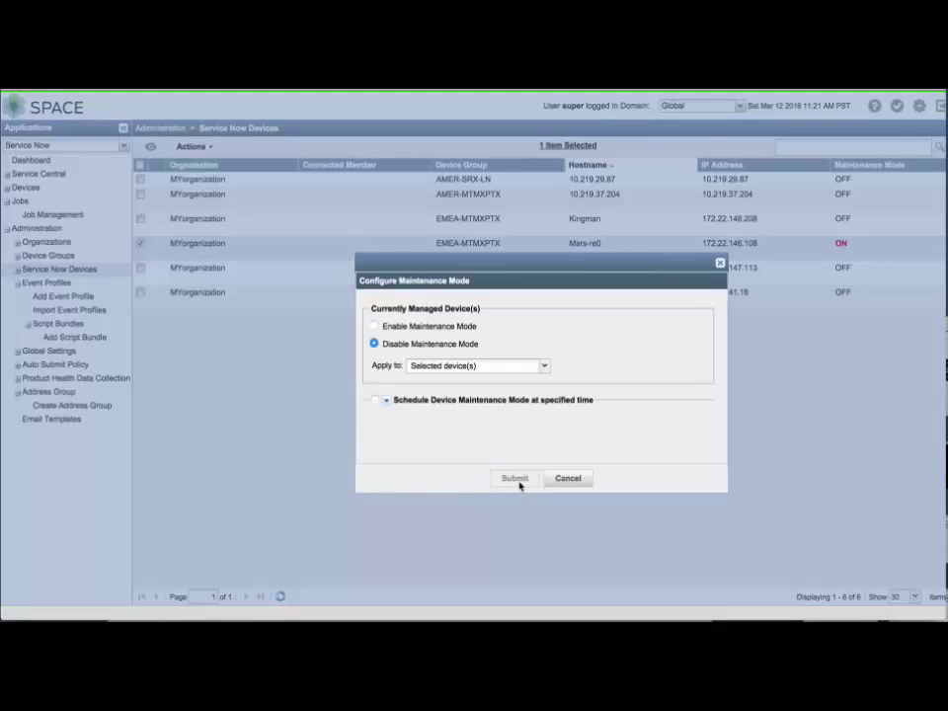
pyautogui.click(542, 404)
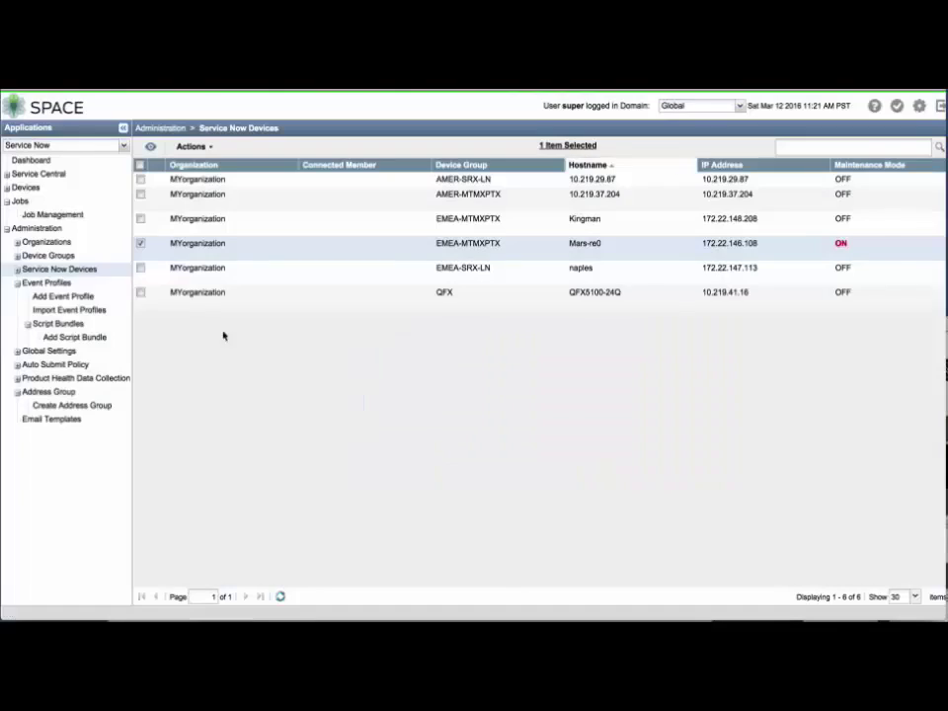
pyautogui.click(49, 269)
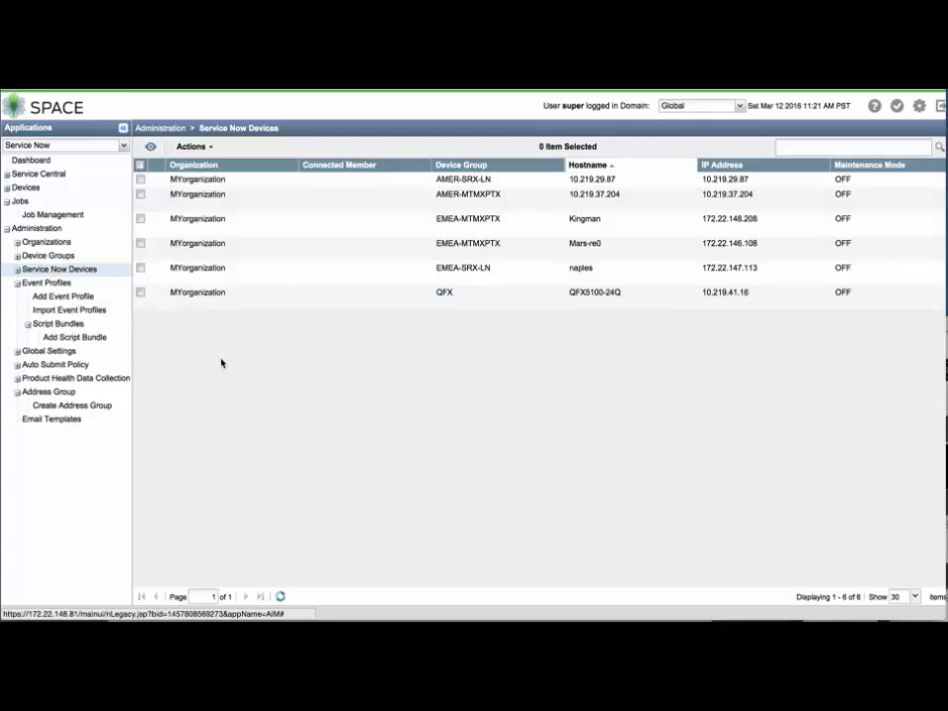
# Select all six devices: Mars-re0, 10.219.29.87, 10.219.37.204, Kingman, naples and QFX.
pyautogui.click(192, 246)
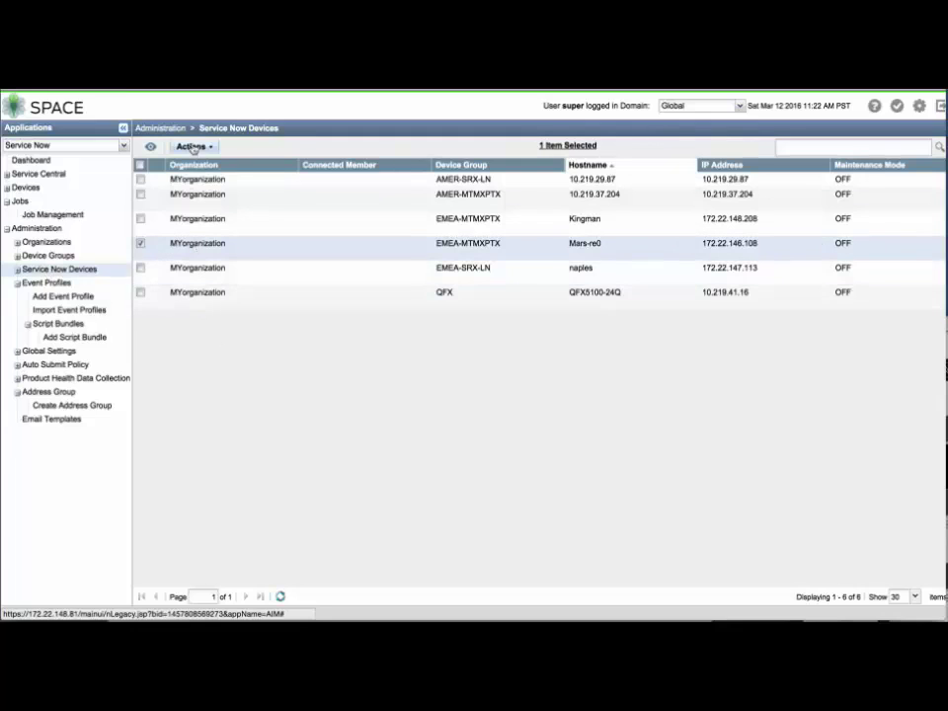
pyautogui.click(140, 179)
pyautogui.click(141, 194)
pyautogui.click(140, 218)
pyautogui.click(140, 267)
pyautogui.click(140, 292)
# Export their inventory information in Excel format and open the downloaded spreadsheet.
pyautogui.click(193, 146)
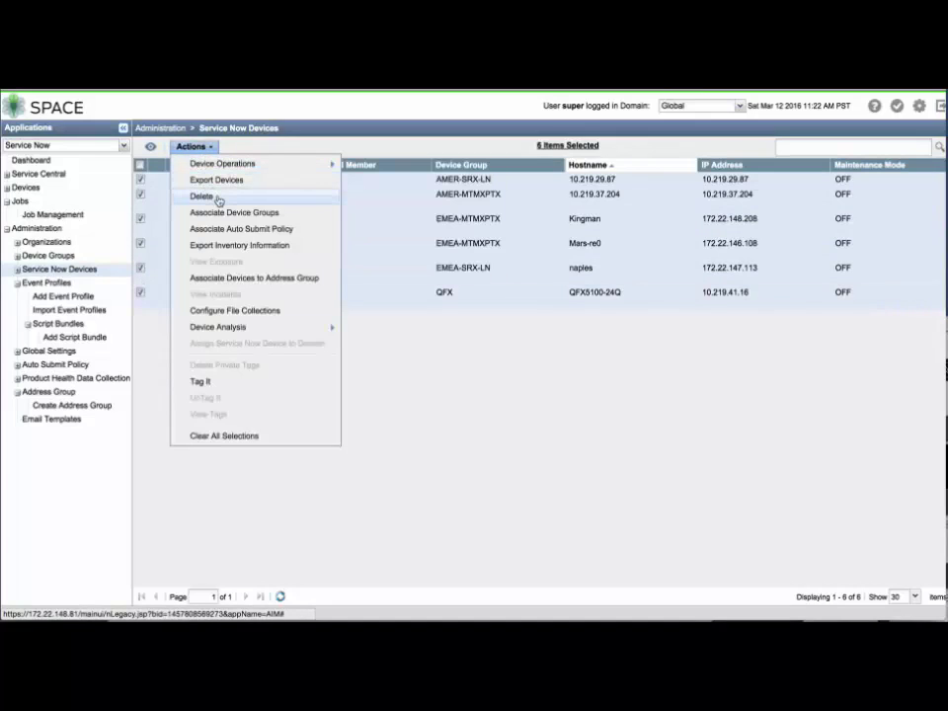
pyautogui.click(295, 246)
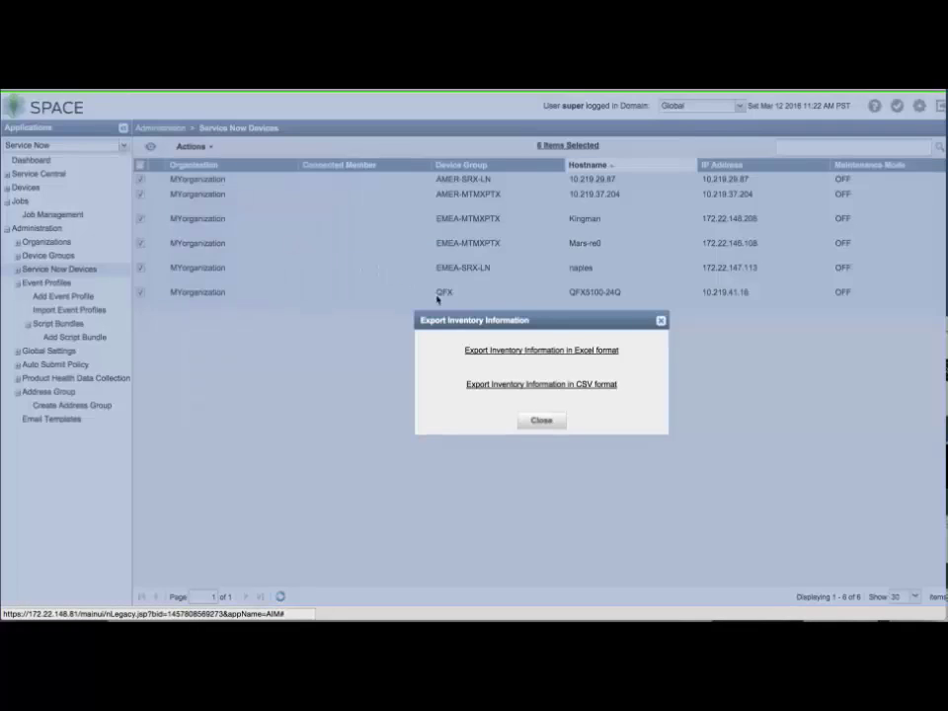
pyautogui.click(486, 351)
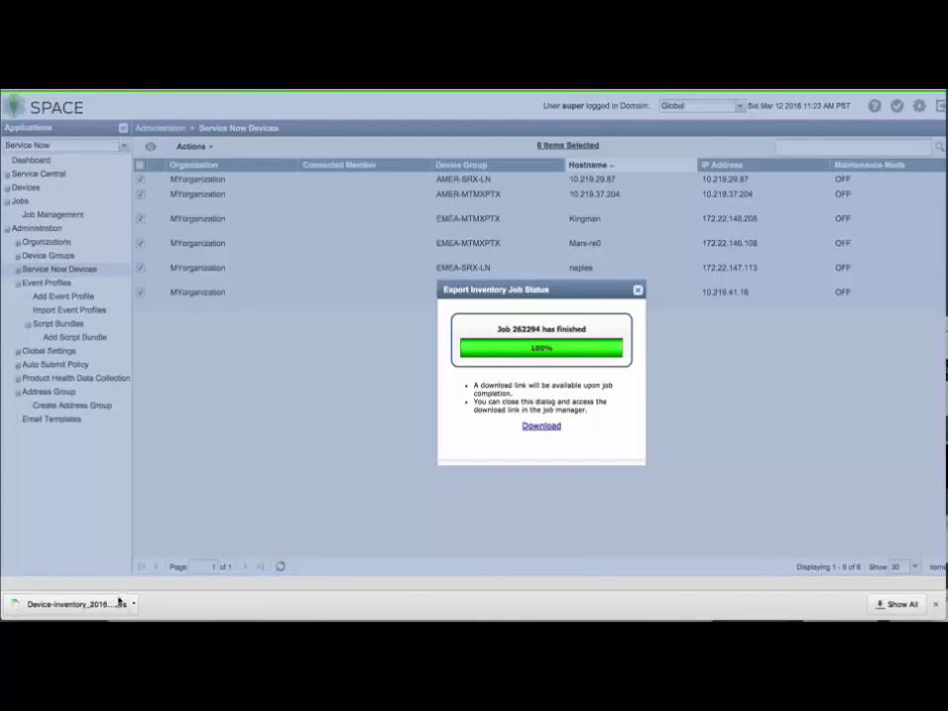
pyautogui.click(118, 603)
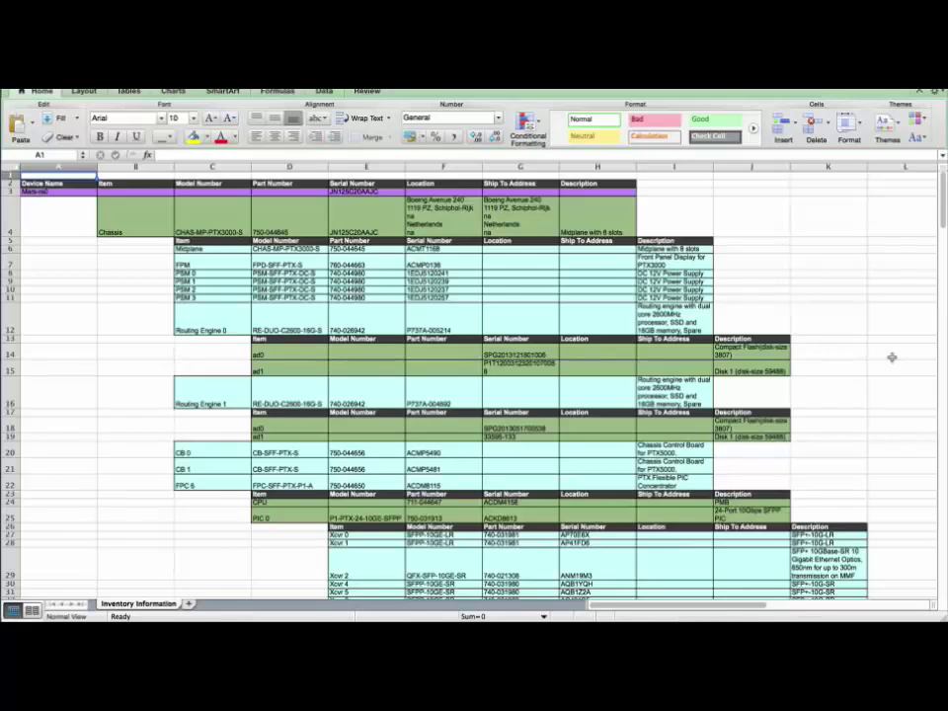
# Scroll down the Inventory Information sheet to review the last device rows.
pyautogui.scroll(-10, 892, 360)
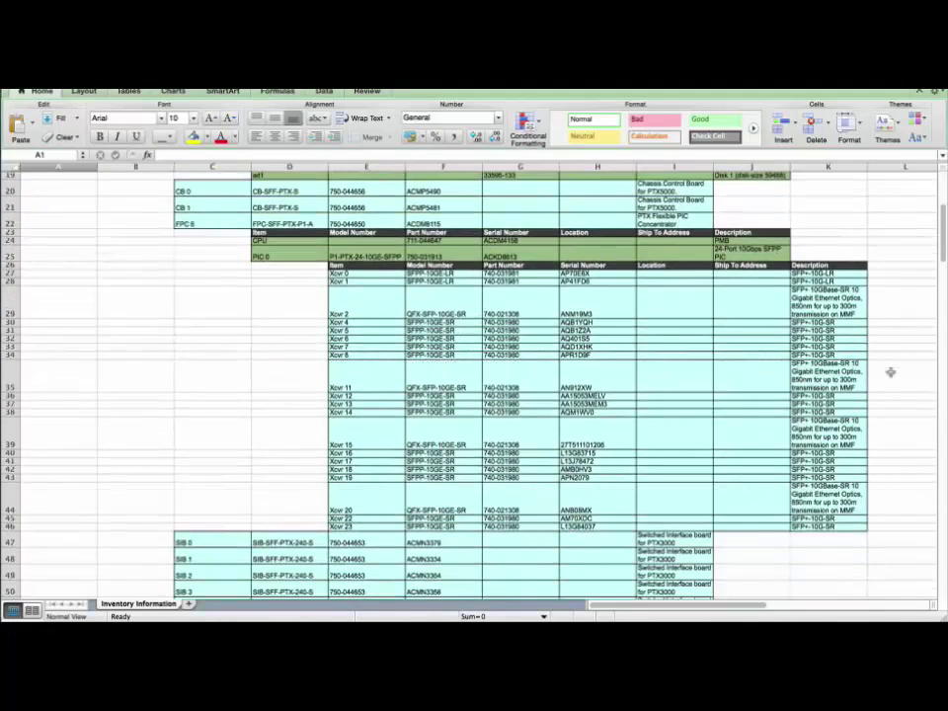
pyautogui.scroll(-20, 892, 372)
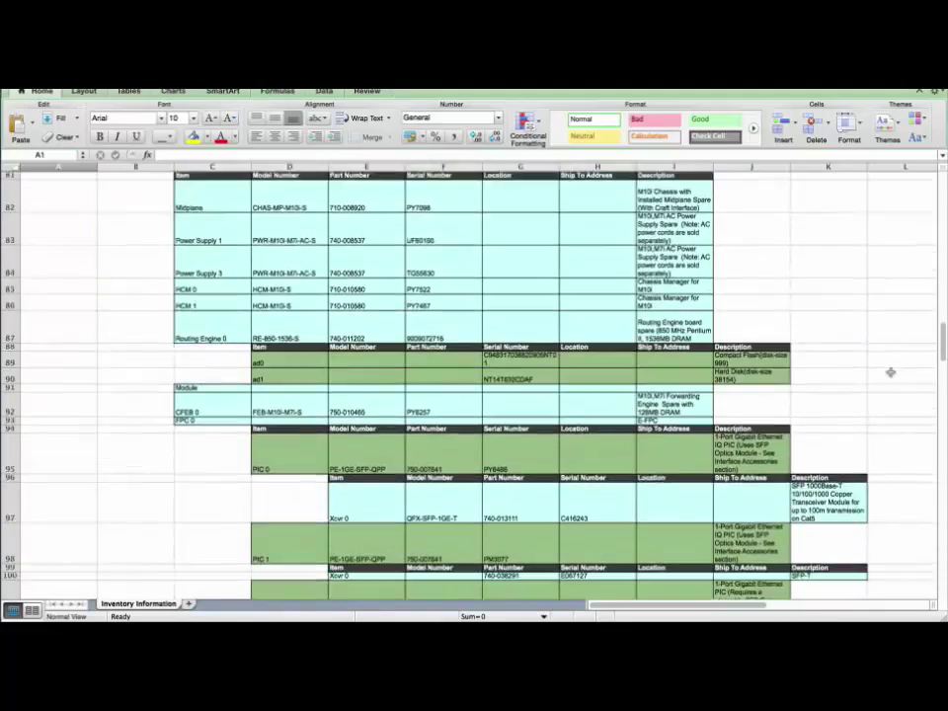
pyautogui.scroll(-20, 893, 373)
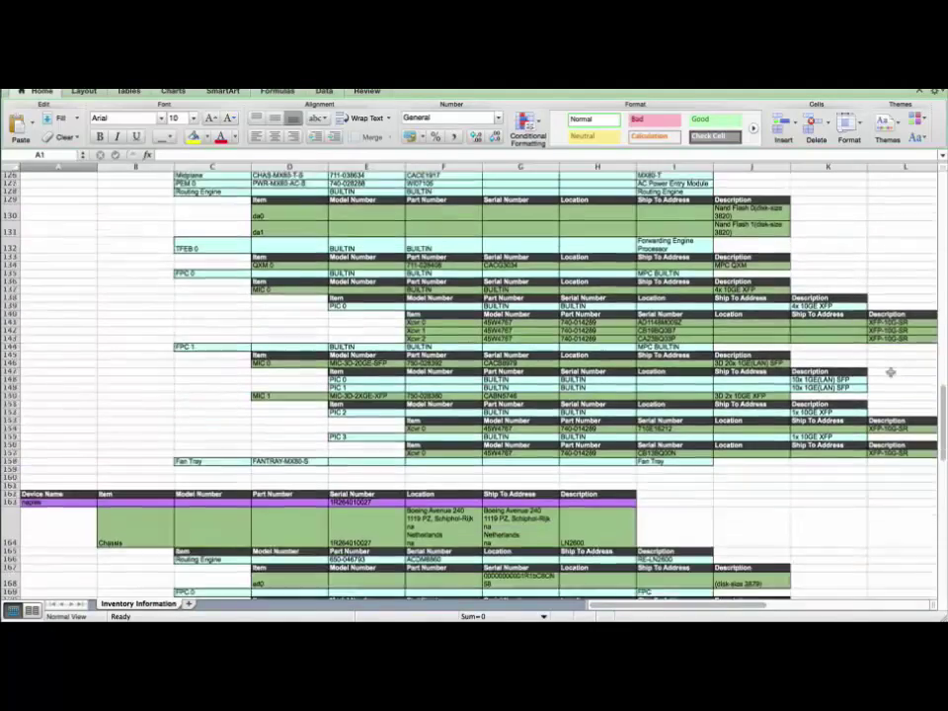
pyautogui.scroll(-20, 892, 373)
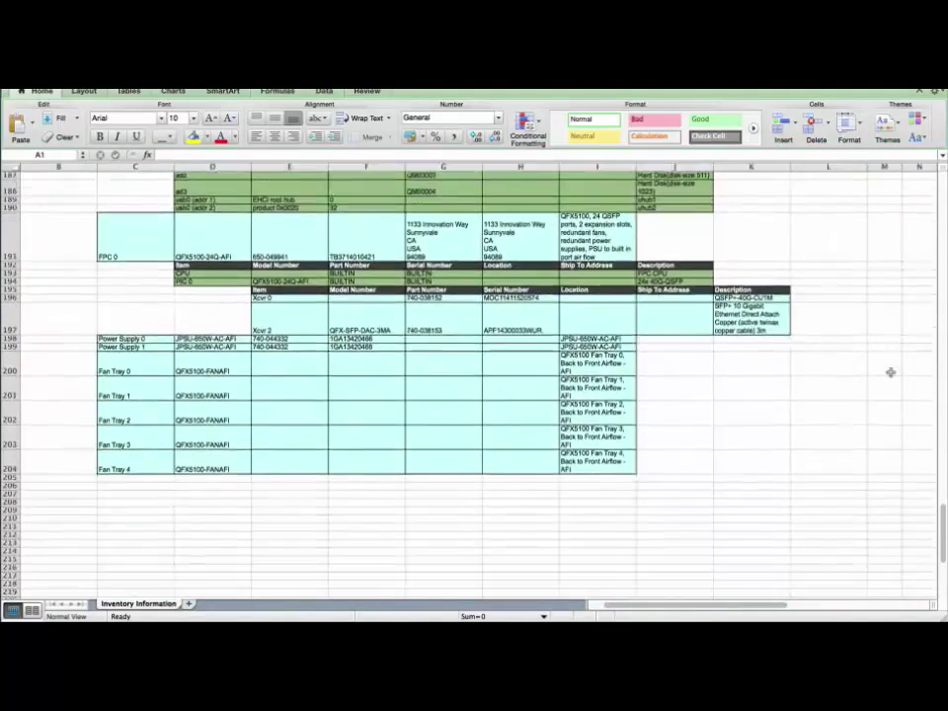
pyautogui.scroll(-3, 893, 372)
pyautogui.hscroll(-1, 893, 372)
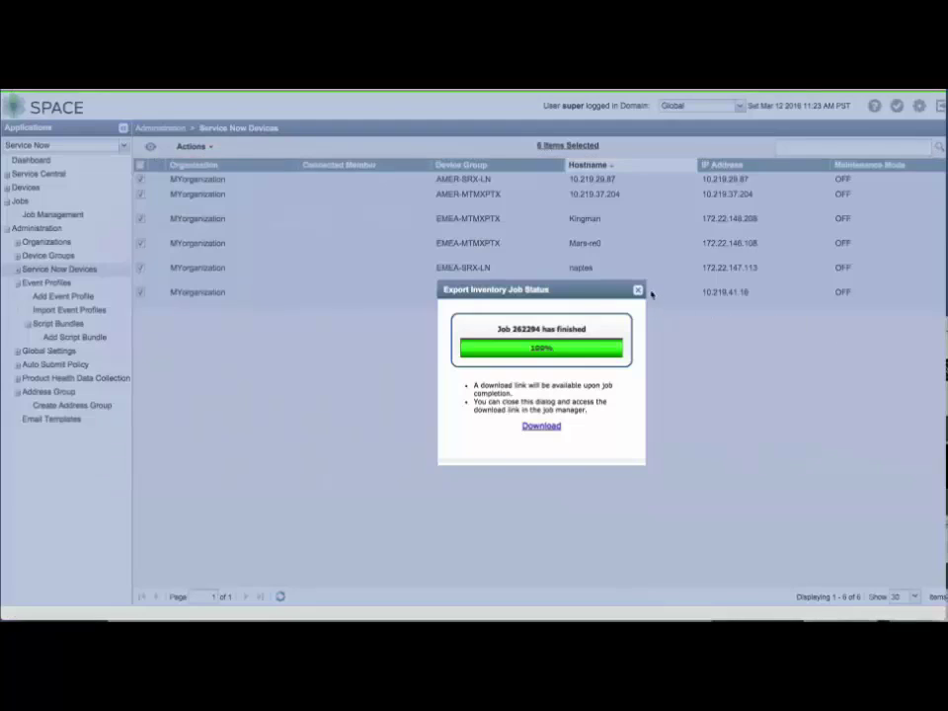
# Set RSI and Log Files collection to Always collect for the six devices, creating job 262301.
pyautogui.click(638, 289)
pyautogui.click(191, 146)
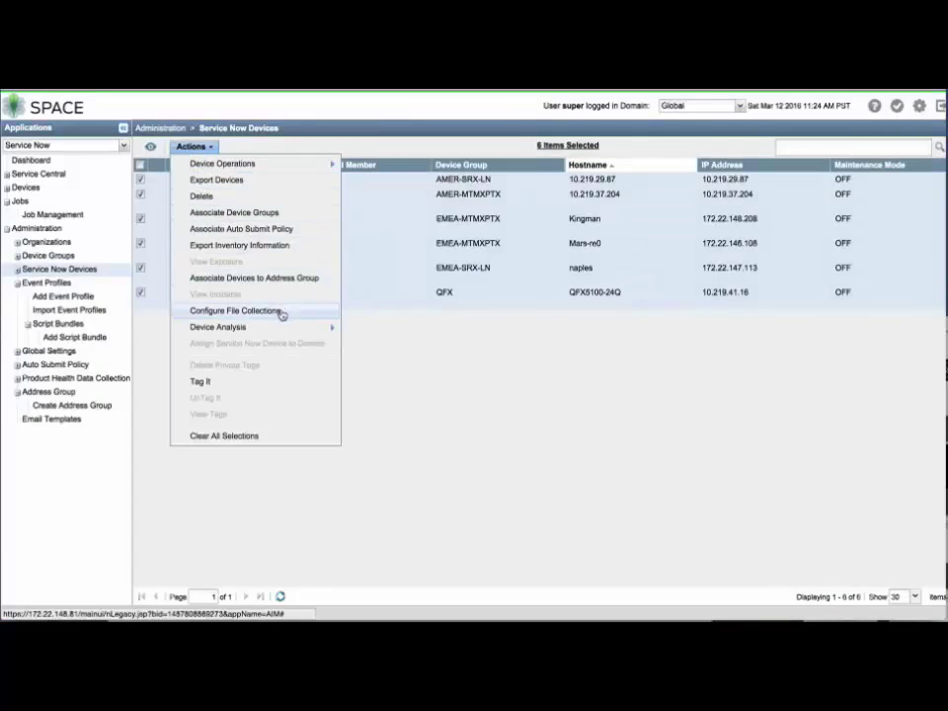
pyautogui.click(281, 312)
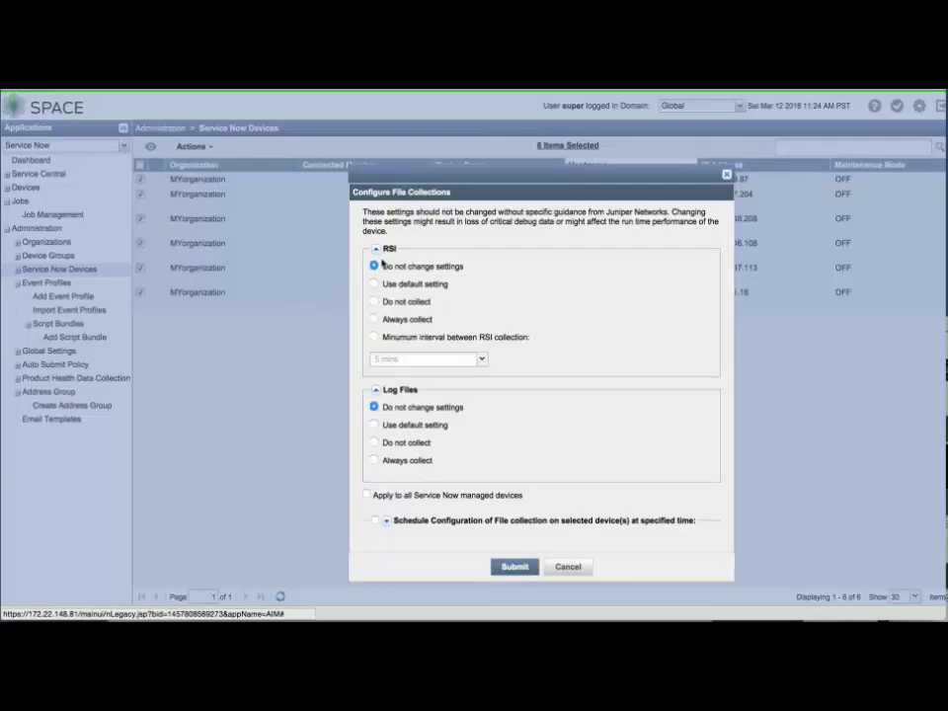
pyautogui.click(375, 320)
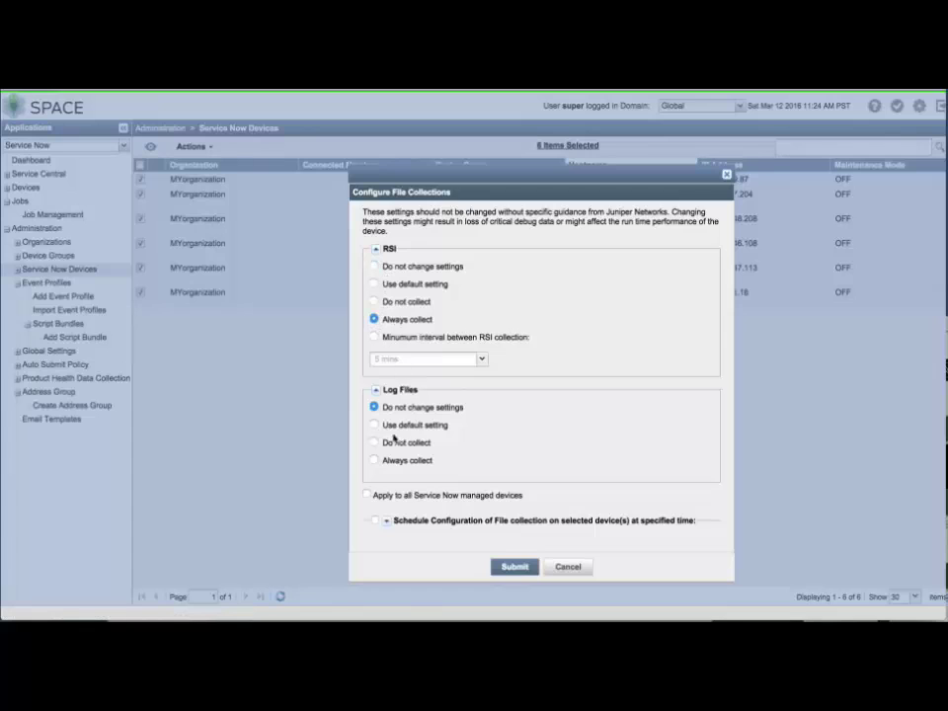
pyautogui.click(374, 461)
pyautogui.click(503, 569)
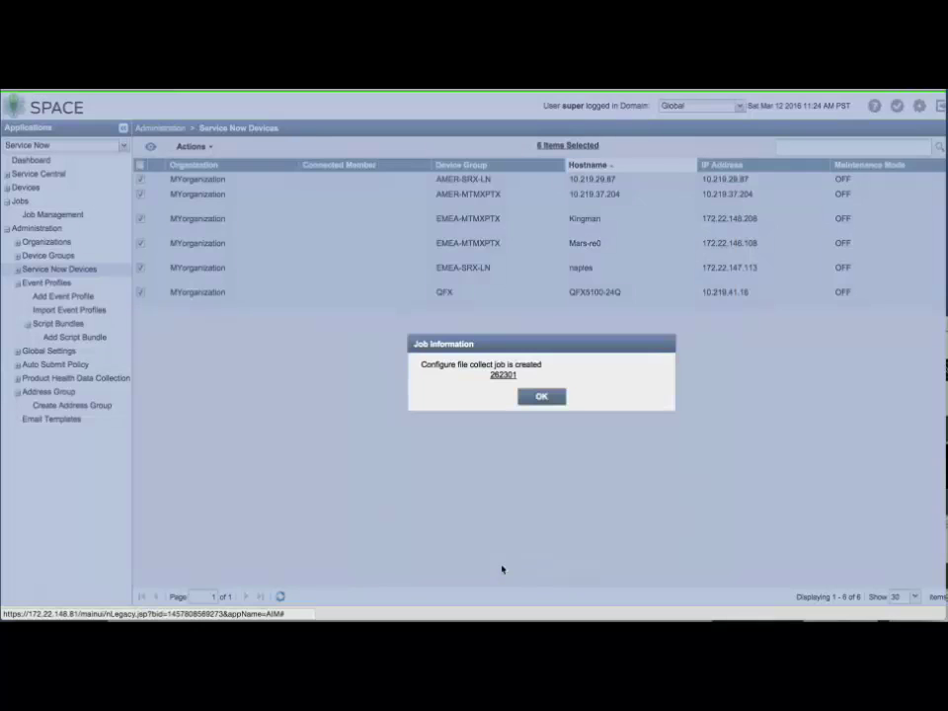
pyautogui.click(542, 398)
# Verify the RSI and Log File Configuration columns read Always collect, then select all six devices.
pyautogui.hscroll(5, 337, 324)
pyautogui.hscroll(10, 337, 324)
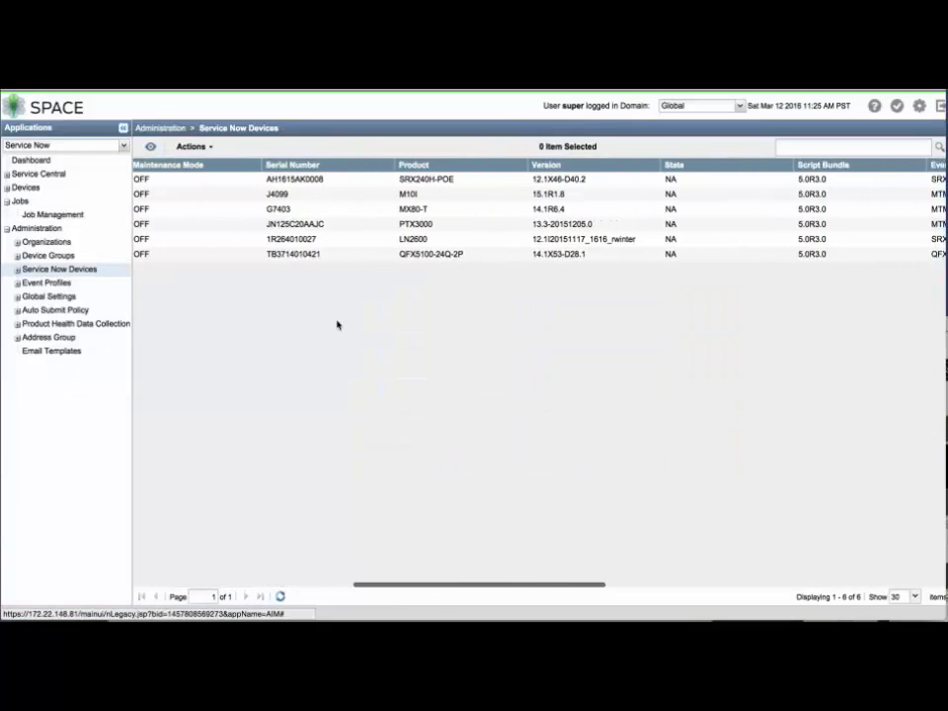
pyautogui.hscroll(10, 337, 324)
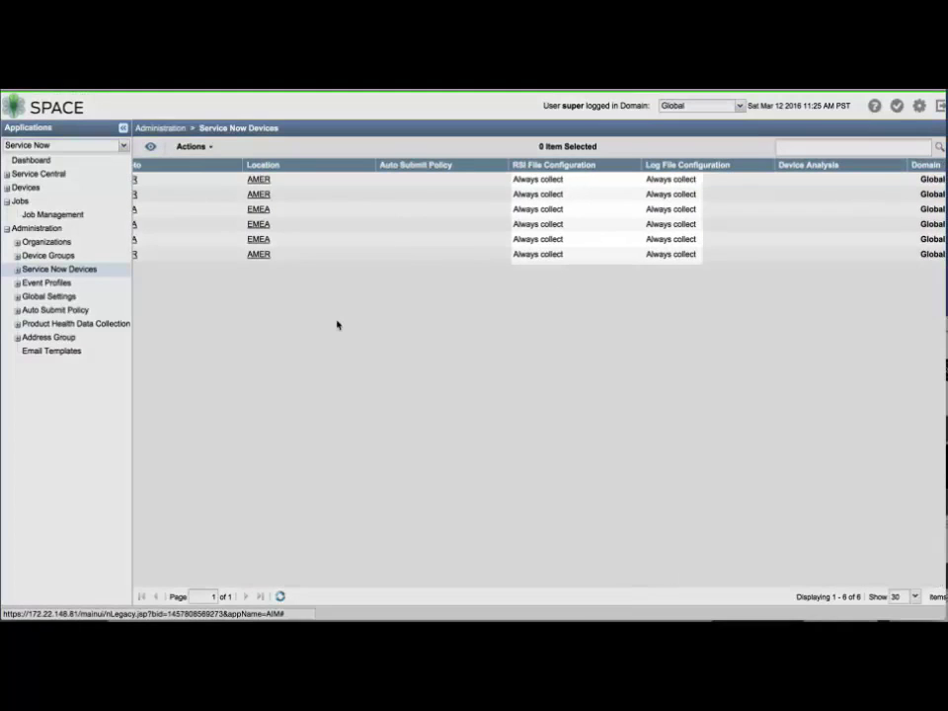
pyautogui.hscroll(-15, 337, 324)
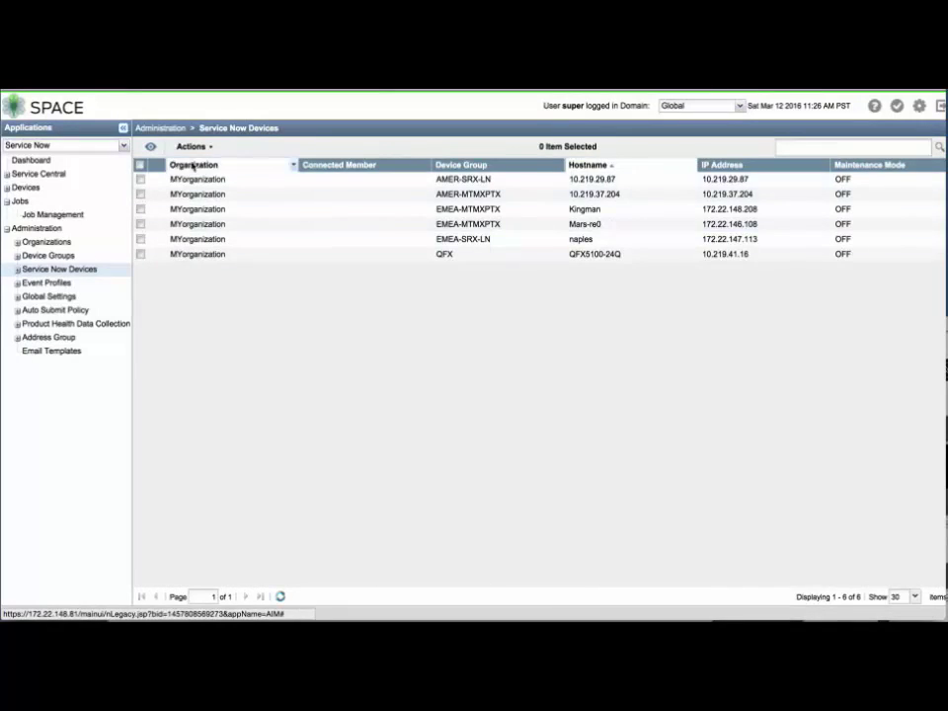
pyautogui.click(139, 165)
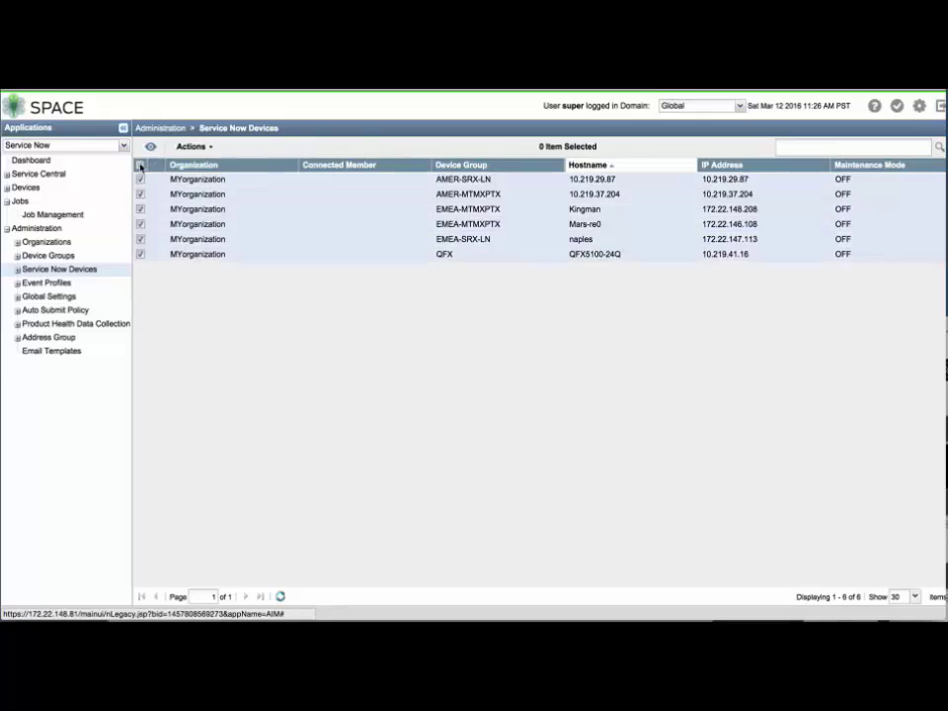
pyautogui.click(192, 147)
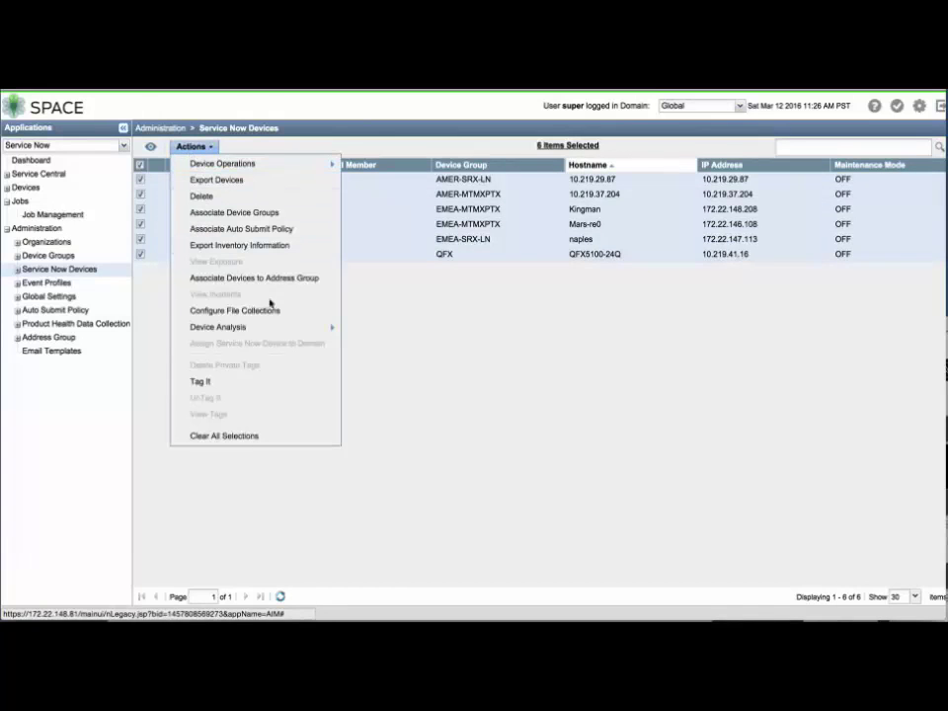
# Enable BIOS validation for current and newly discovered devices every 30 days, then view job 262315.
pyautogui.moveTo(290, 330)
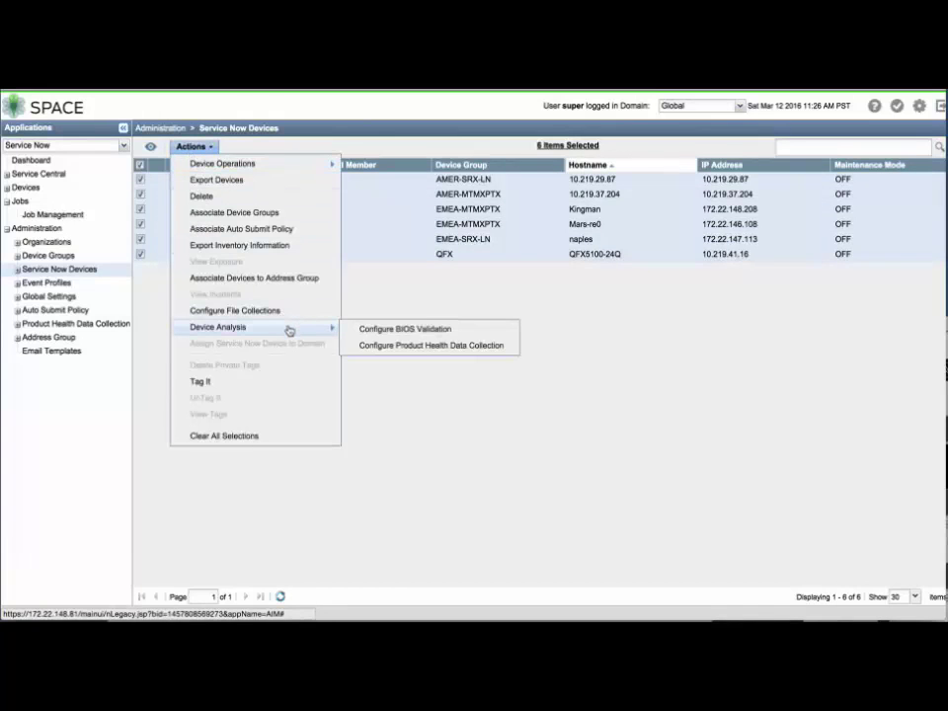
pyautogui.click(370, 331)
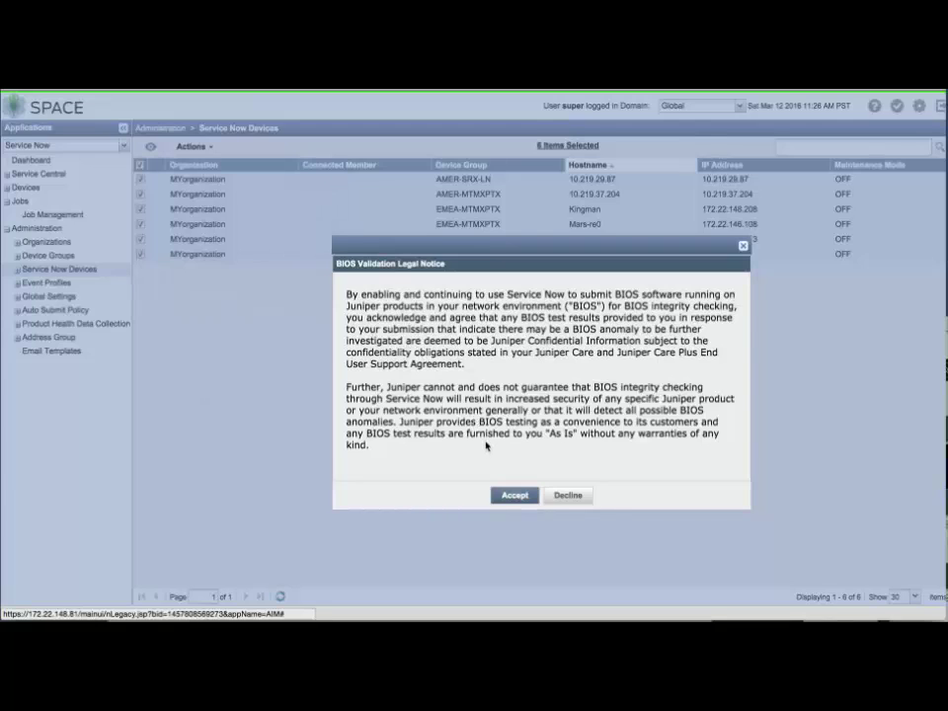
pyautogui.click(509, 496)
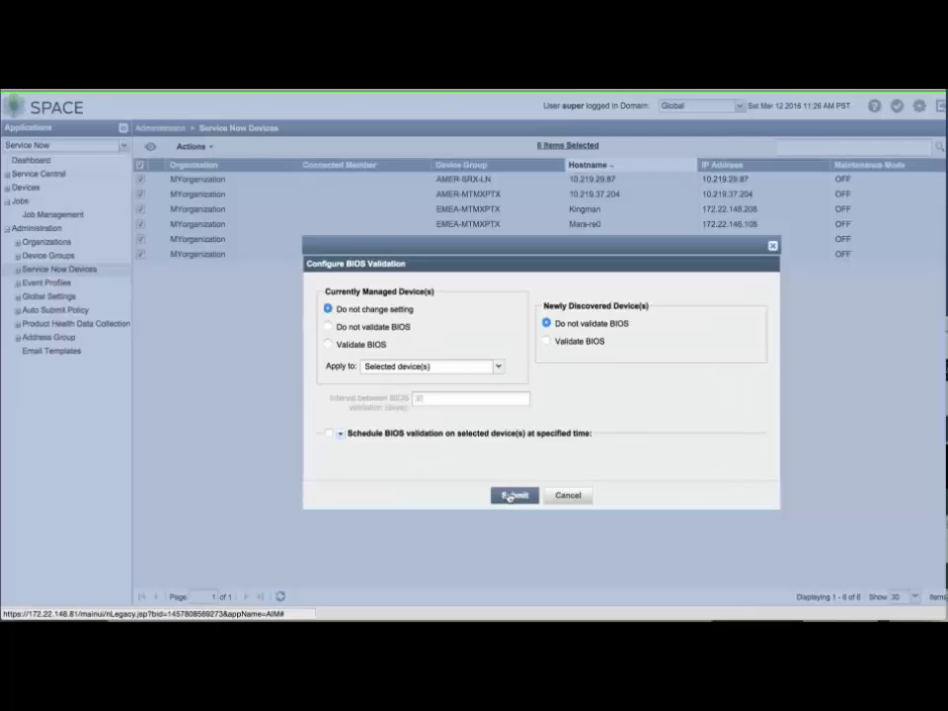
pyautogui.click(374, 346)
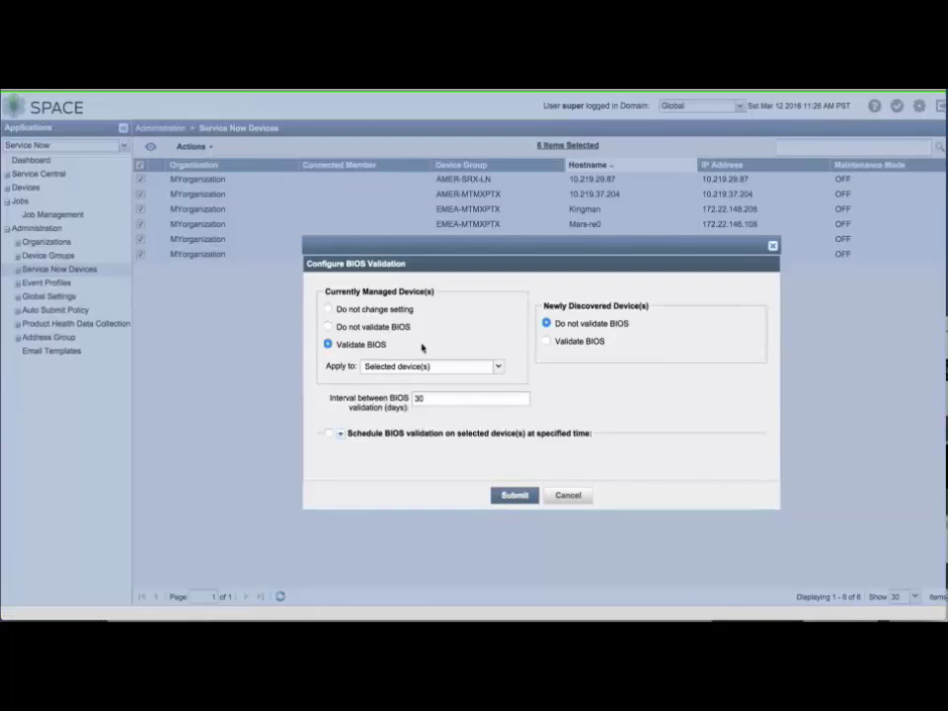
pyautogui.click(584, 346)
pyautogui.doubleClick(517, 398)
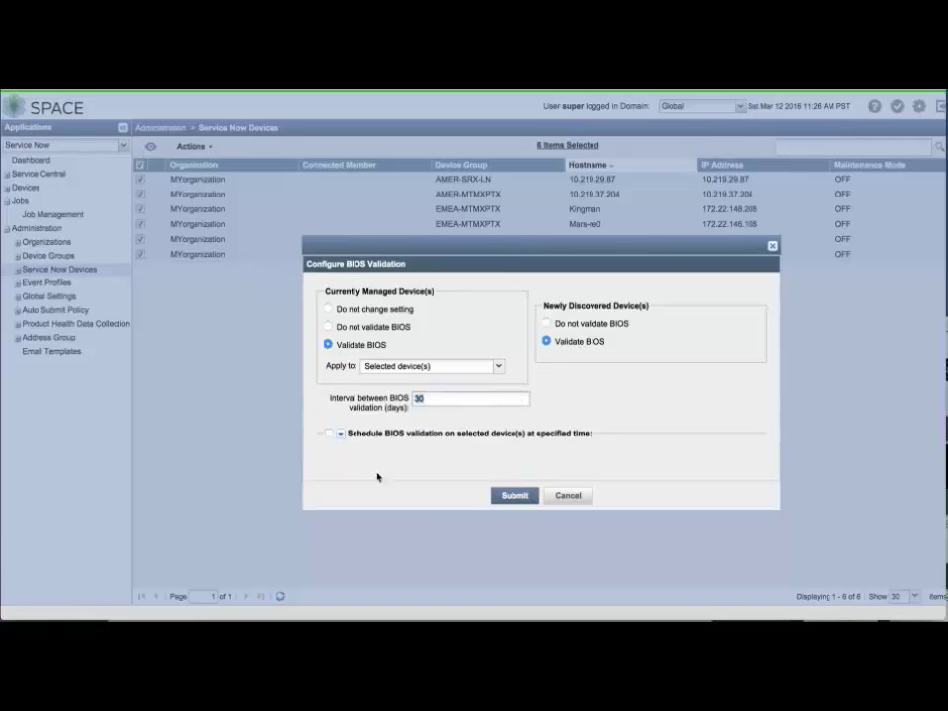
pyautogui.click(515, 495)
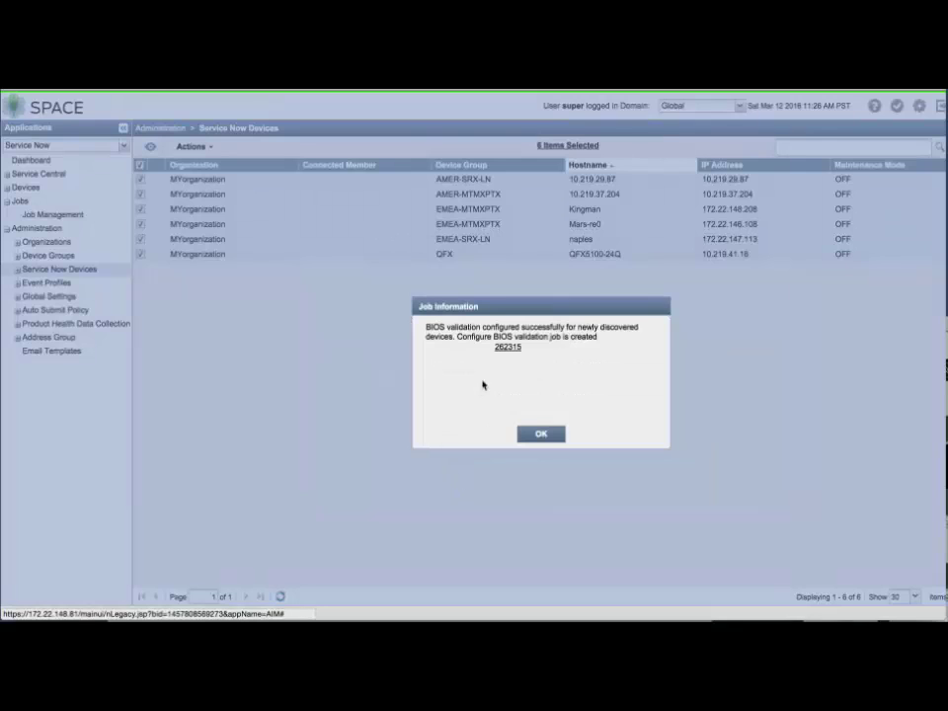
pyautogui.click(510, 348)
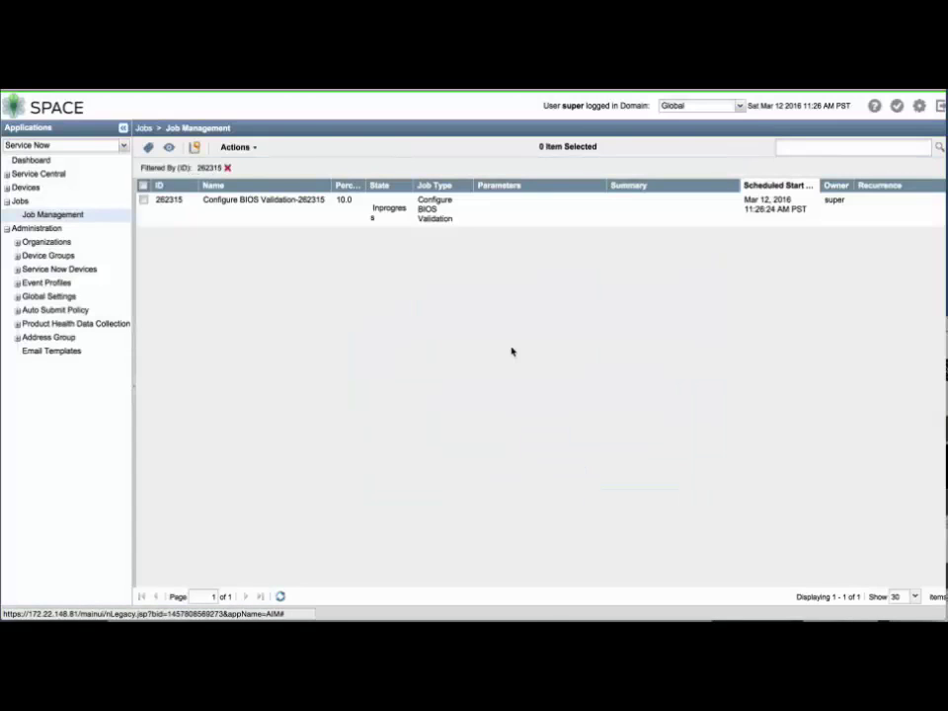
# Review BIOS validation job 262315: four devices succeeded, while naples and QFX5100-24Q failed.
pyautogui.doubleClick(513, 203)
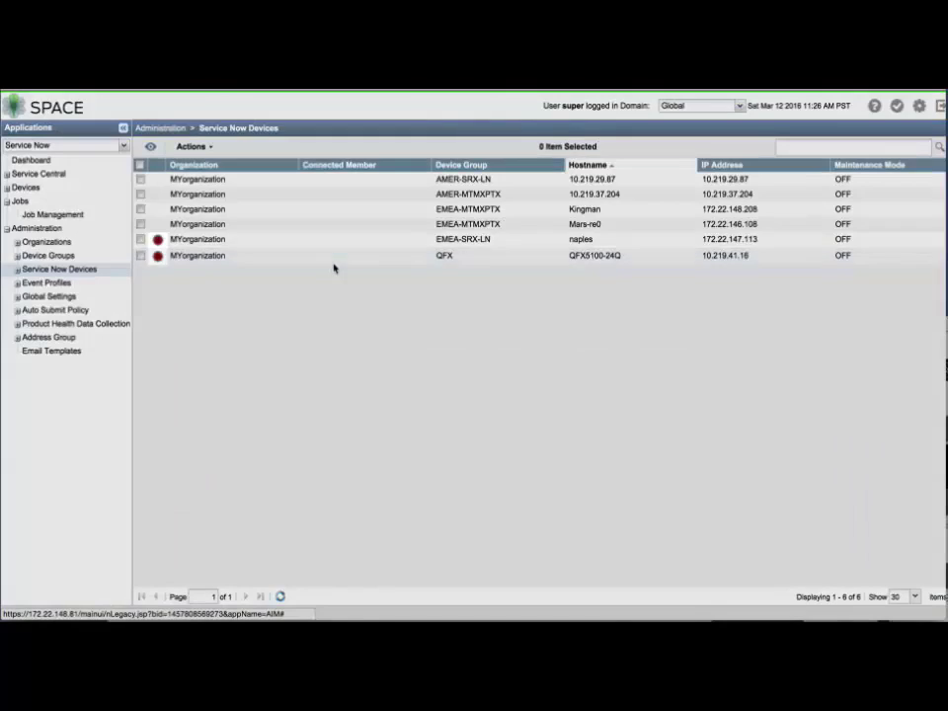
pyautogui.hscroll(10, 334, 267)
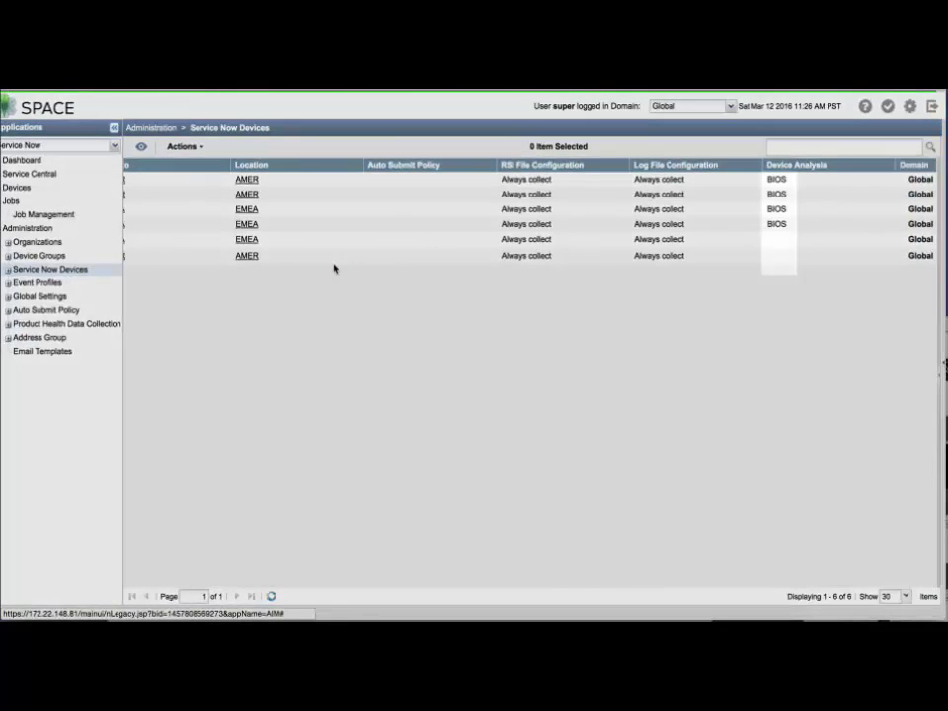
pyautogui.hscroll(-5, 332, 269)
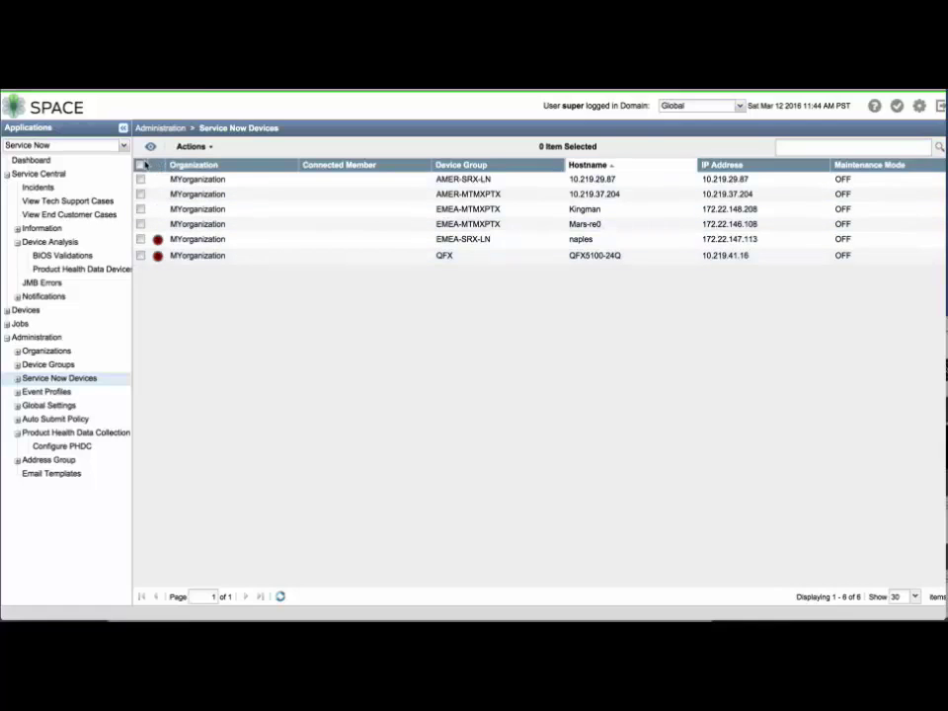
# Select all six devices and bring up their product health data collection settings.
pyautogui.click(141, 166)
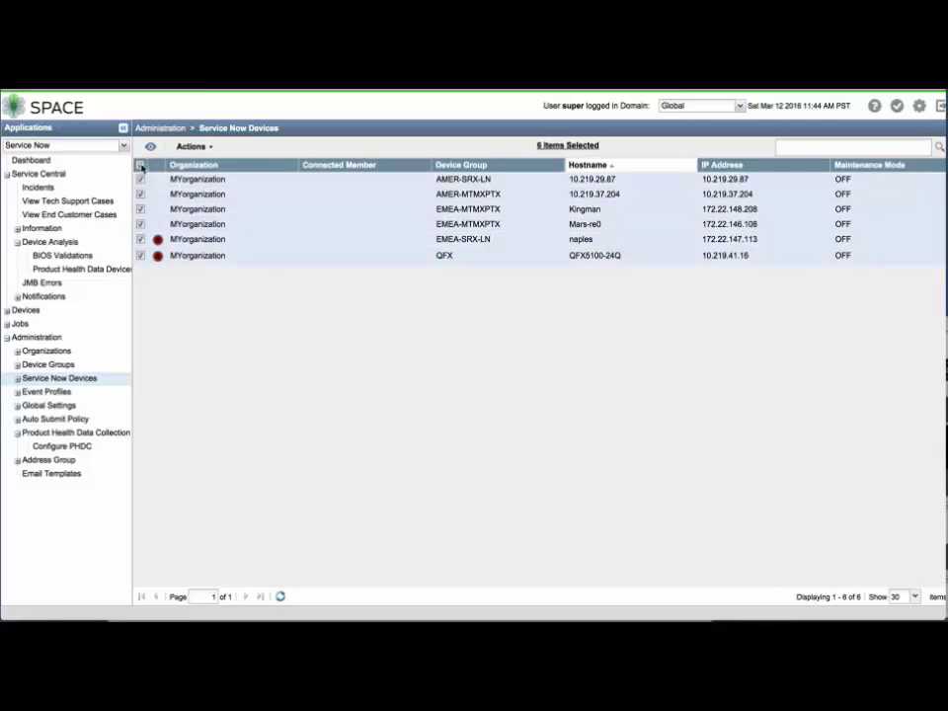
pyautogui.click(190, 146)
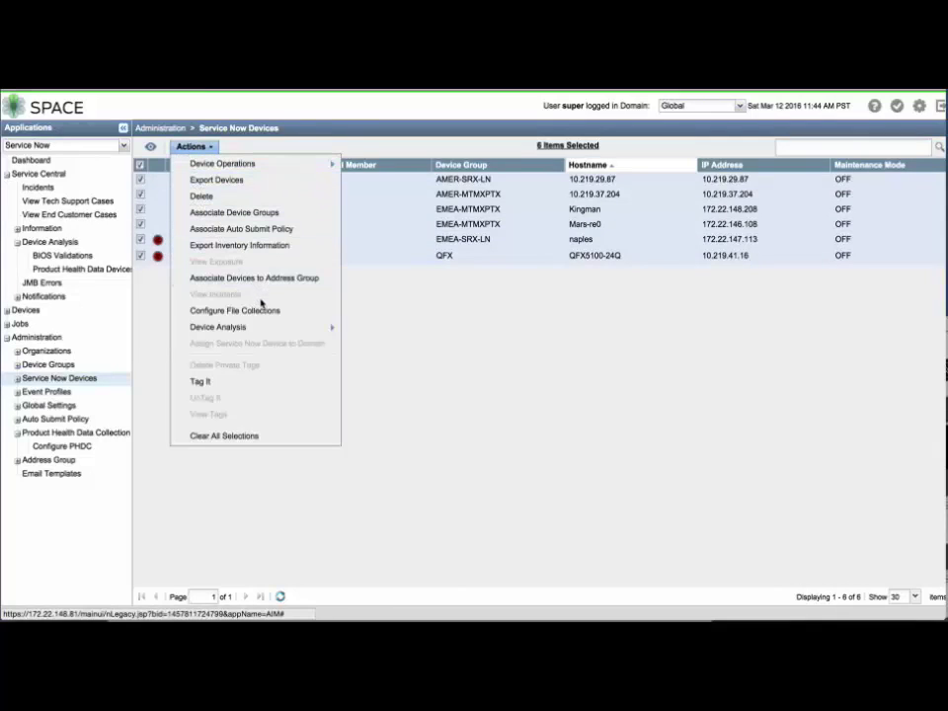
pyautogui.moveTo(270, 330)
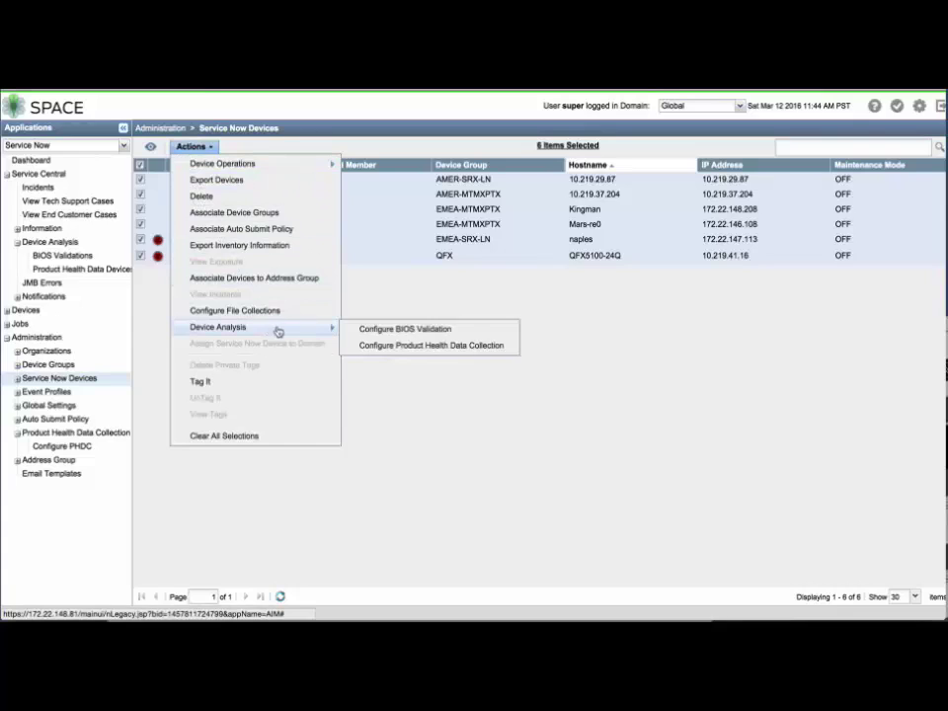
pyautogui.click(403, 346)
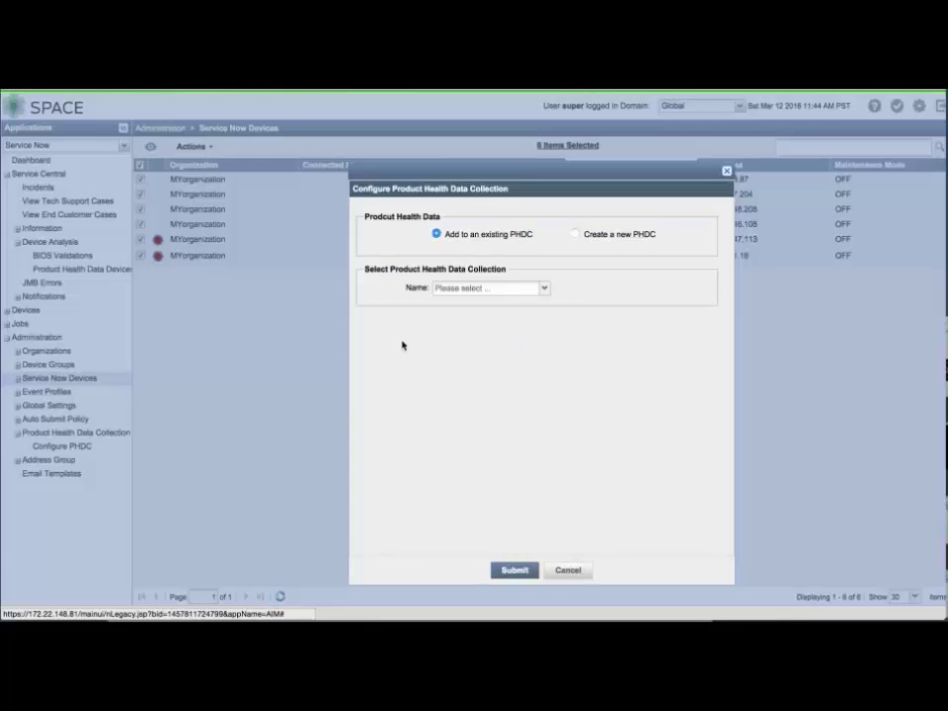
# Create a new 30-day PHDC named MYphdc for the selected devices, without IP masking.
pyautogui.click(545, 289)
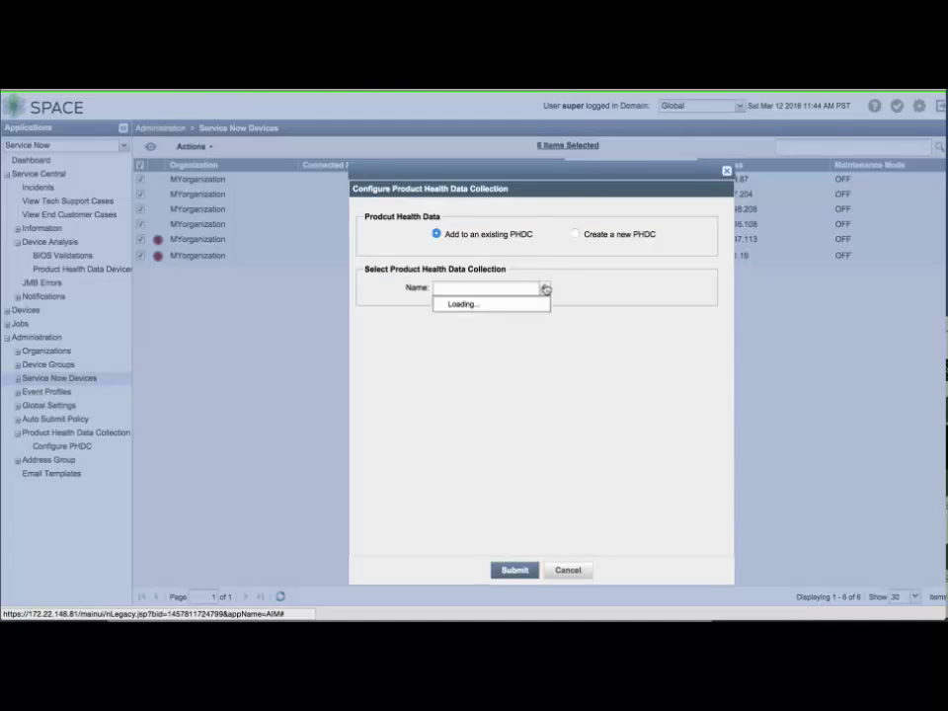
pyautogui.click(576, 235)
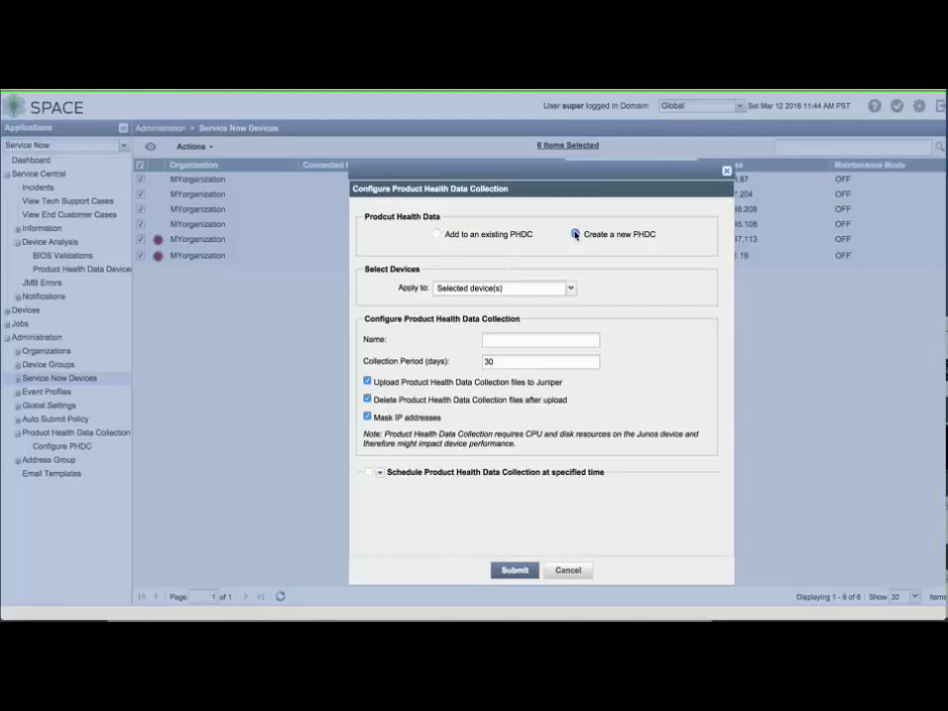
pyautogui.click(566, 288)
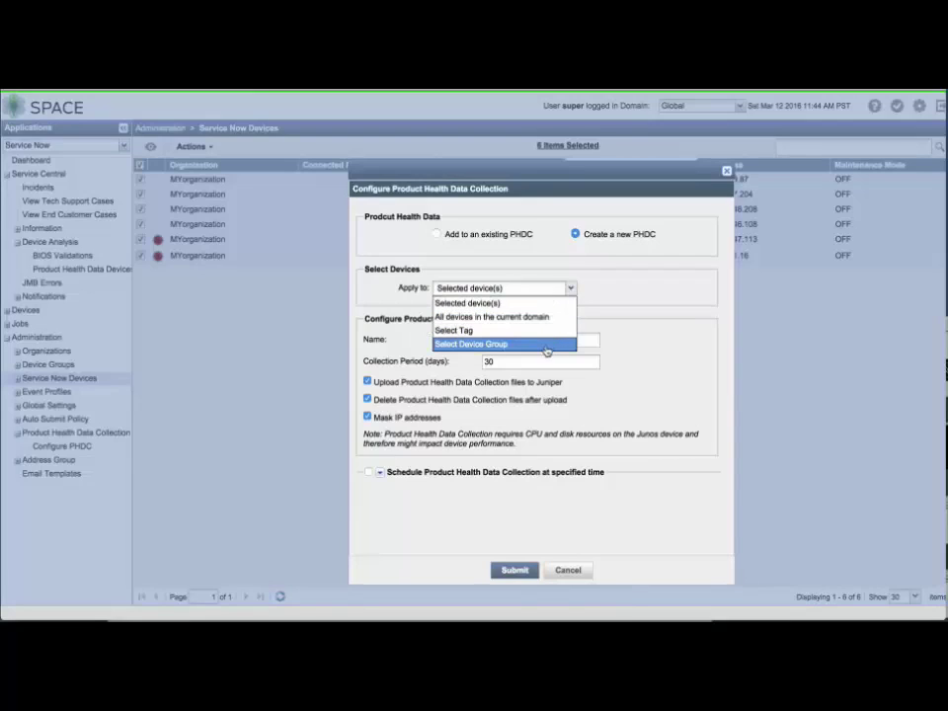
pyautogui.click(416, 343)
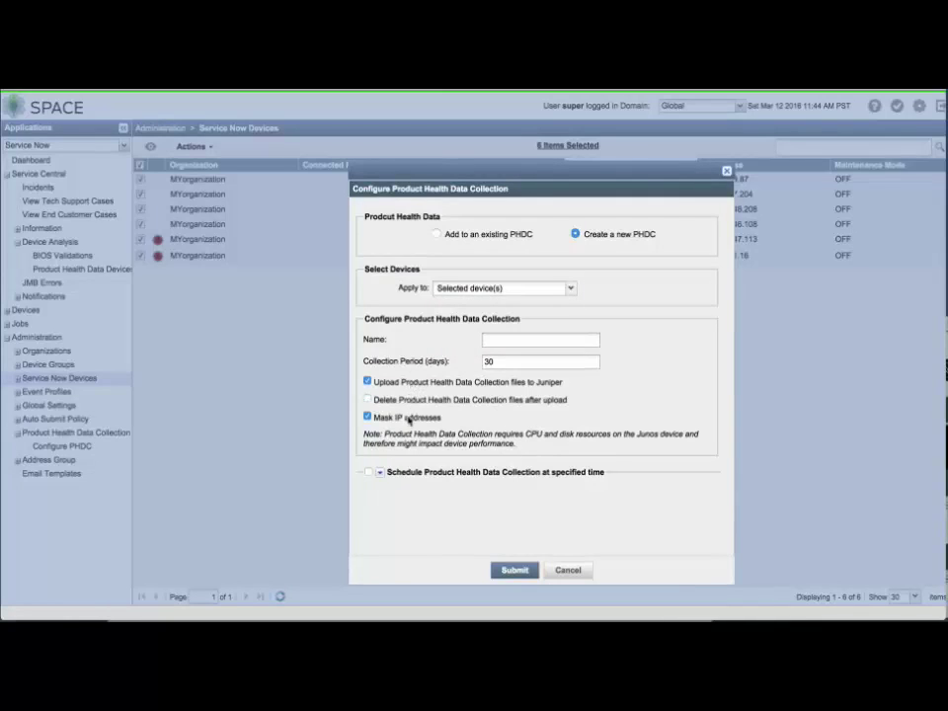
pyautogui.click(482, 341)
pyautogui.write('MYphdc')
pyautogui.click(507, 572)
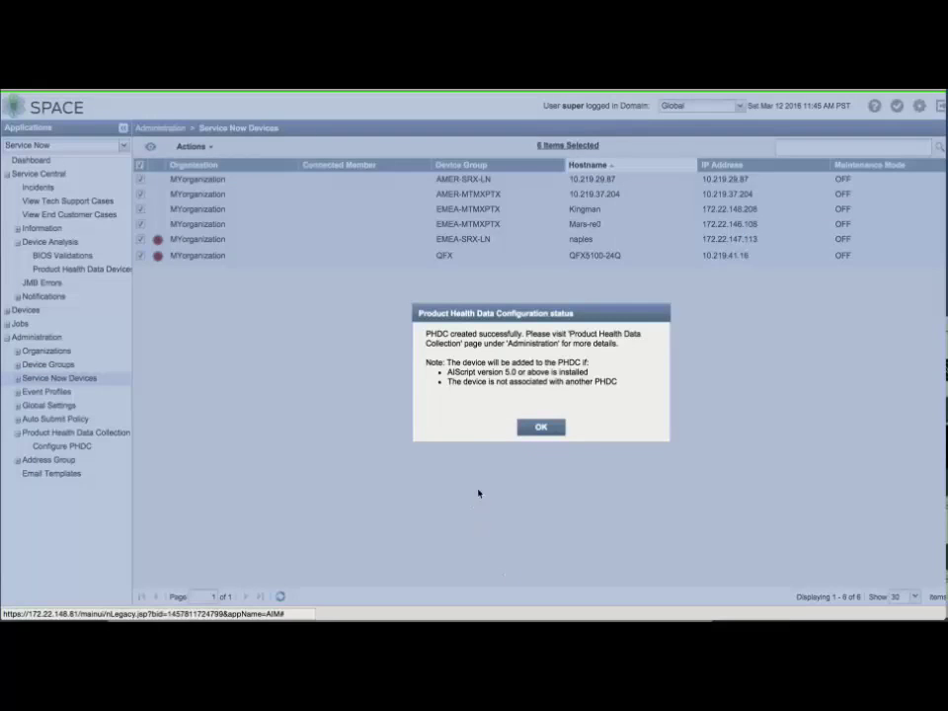
# Dismiss the PHDC creation confirmation and go to Devices > Device Management.
pyautogui.click(532, 429)
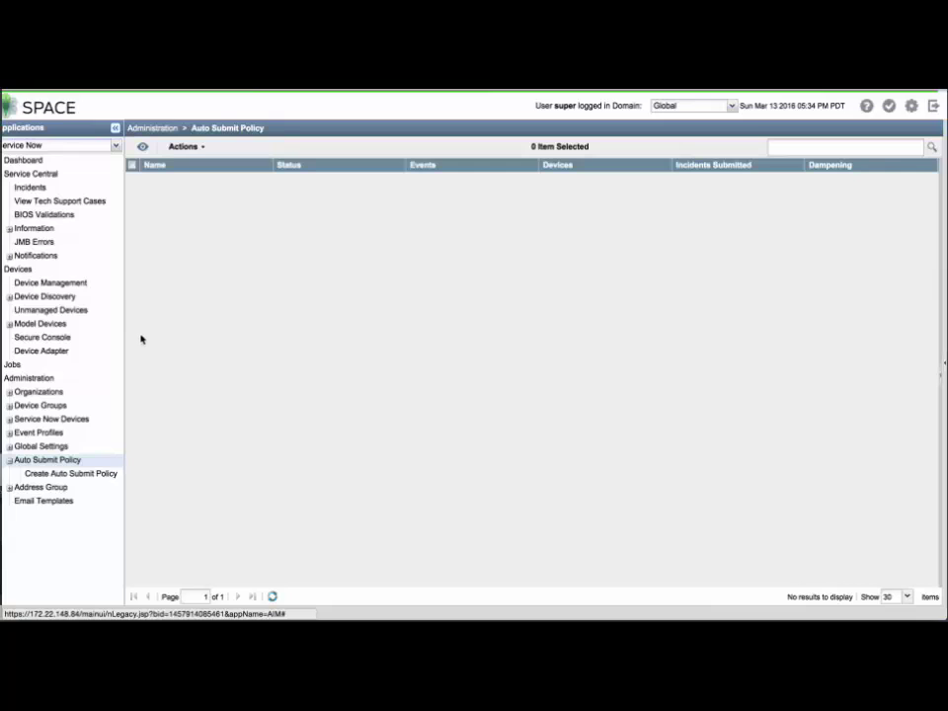
pyautogui.click(106, 288)
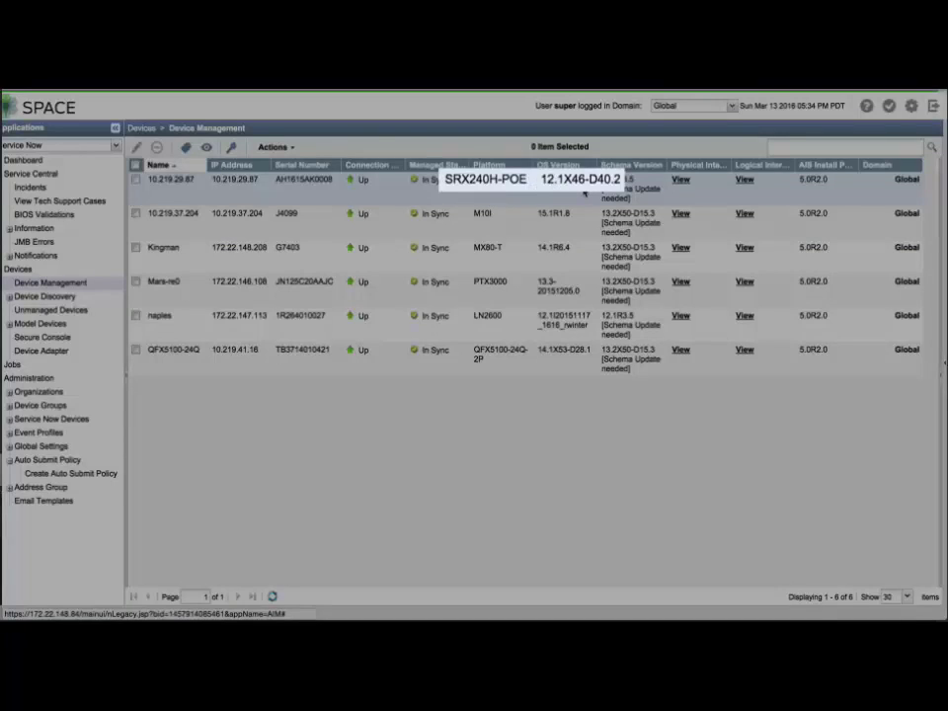
# Select the SRX240H-POE device 10.219.29.87 running 12.1X46-D40.2.
pyautogui.click(448, 179)
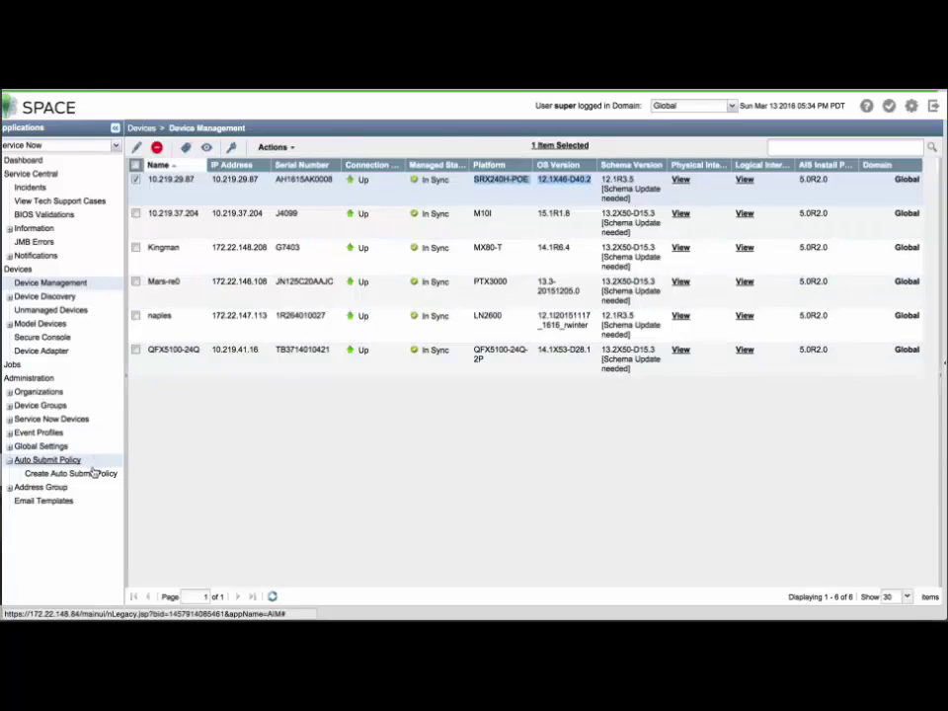
# Start auto submit policy SRX240H-POE_121X46-D402 covering device 10.219.29.87 and continue to events.
pyautogui.click(104, 473)
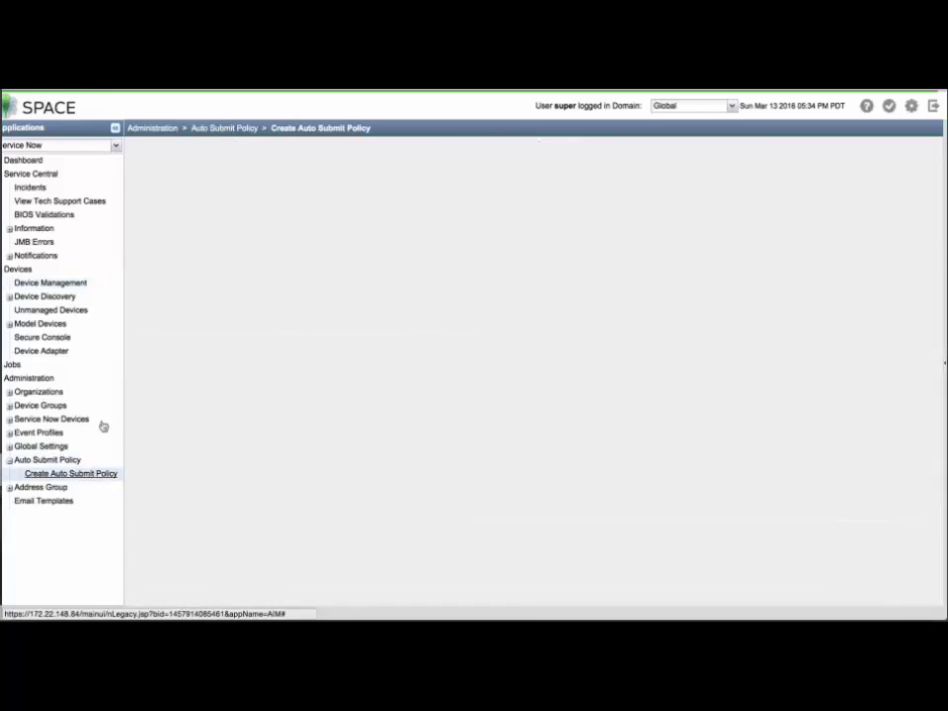
pyautogui.click(228, 177)
pyautogui.write('SRX240H-POE 12.1X46-D40.2')
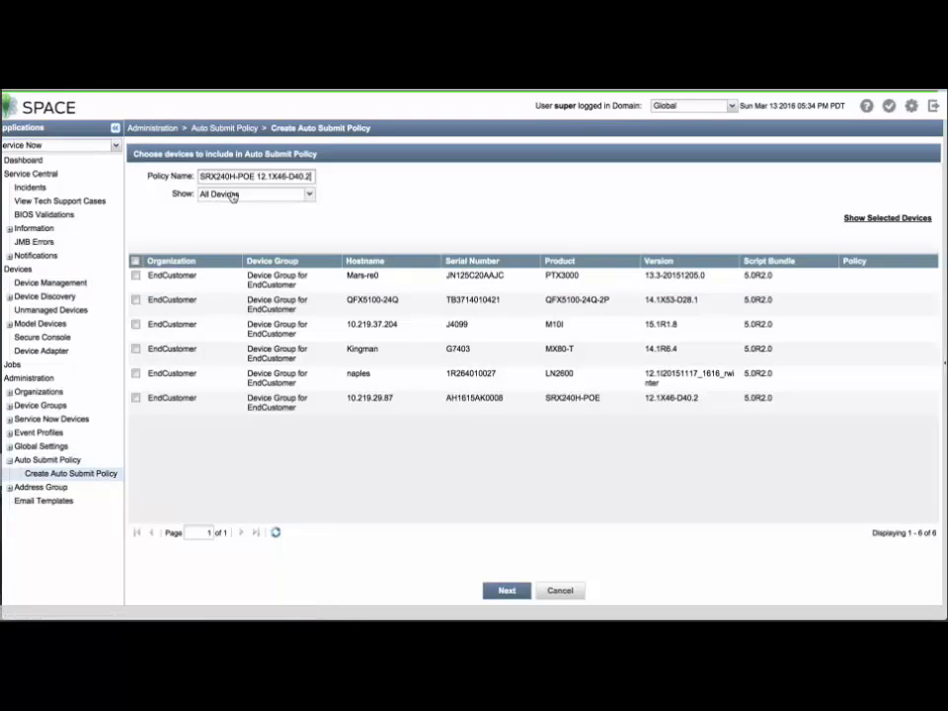
pyautogui.click(257, 176)
pyautogui.press('BackSpace')
pyautogui.write('_')
pyautogui.press('BackSpace')
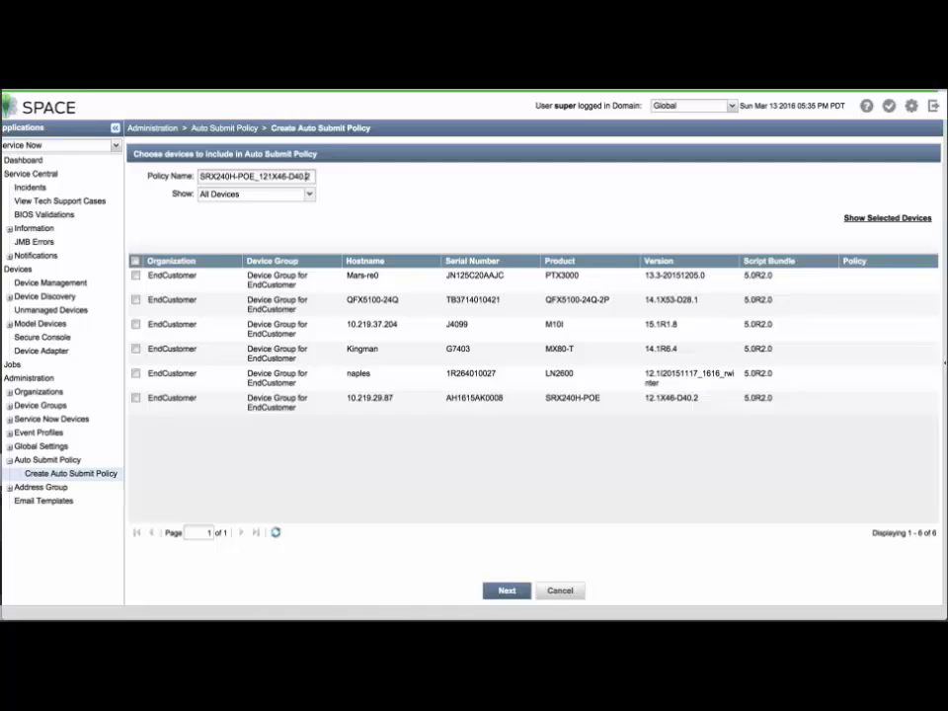
pyautogui.press('BackSpace')
pyautogui.click(135, 397)
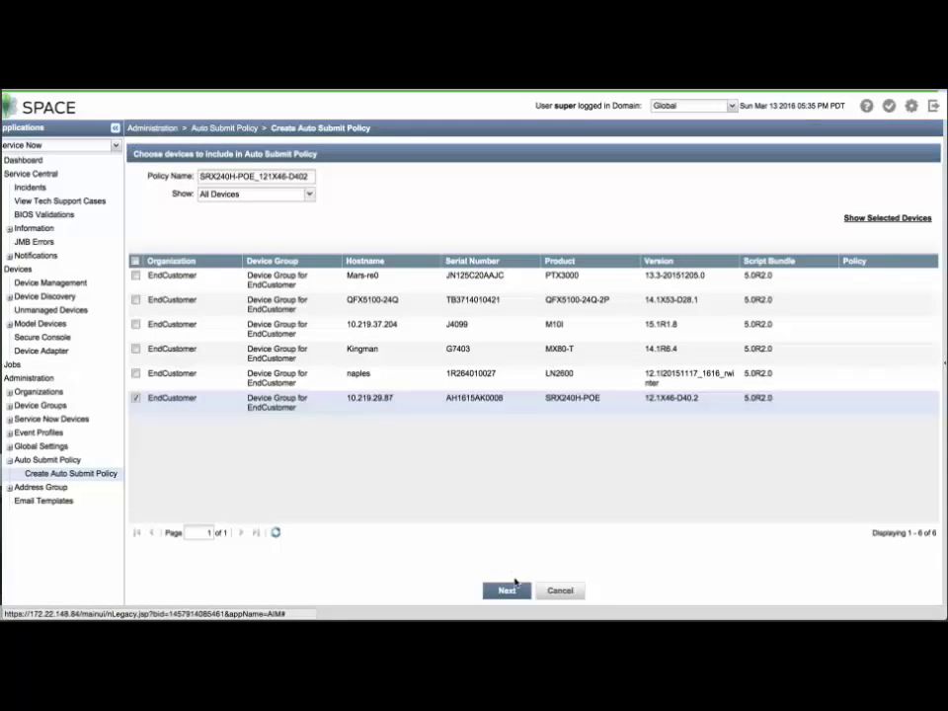
pyautogui.click(508, 591)
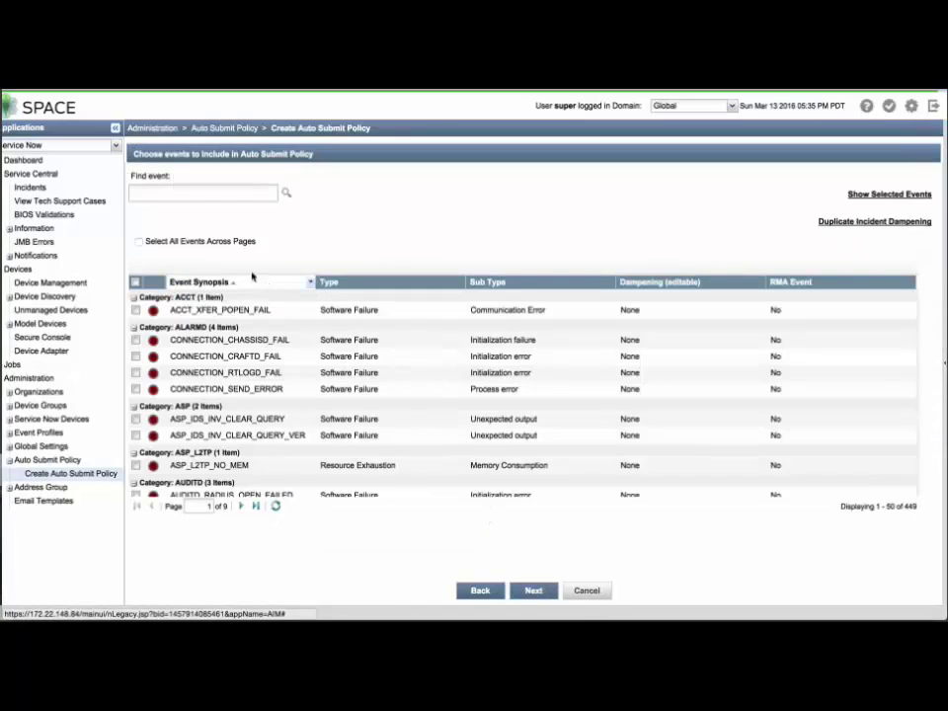
# Include all 449 events across pages with duplicate incident dampening set to Always.
pyautogui.click(238, 243)
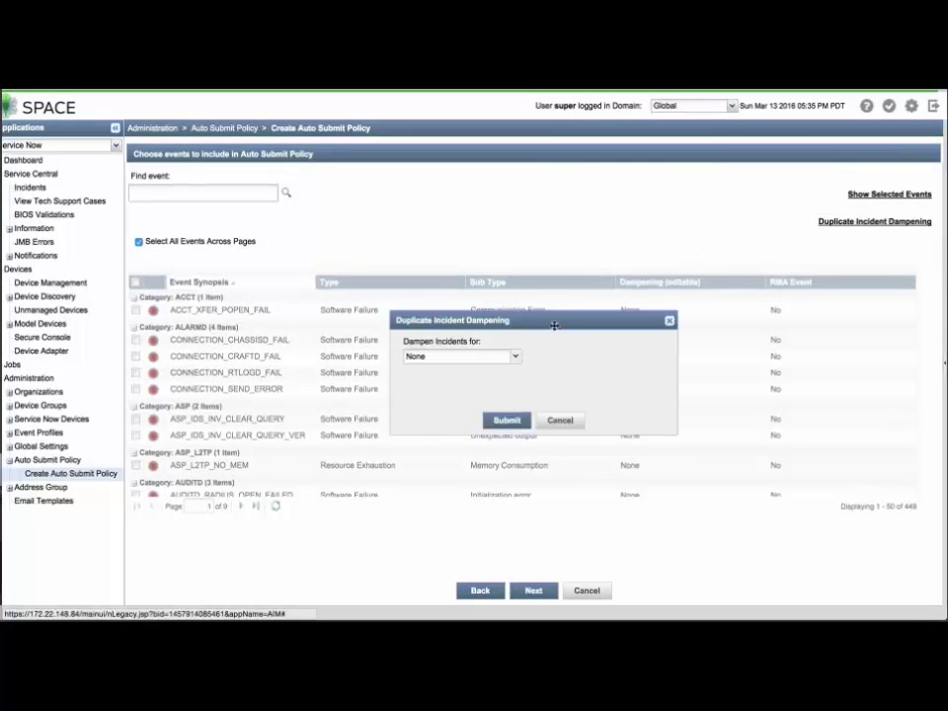
pyautogui.click(515, 359)
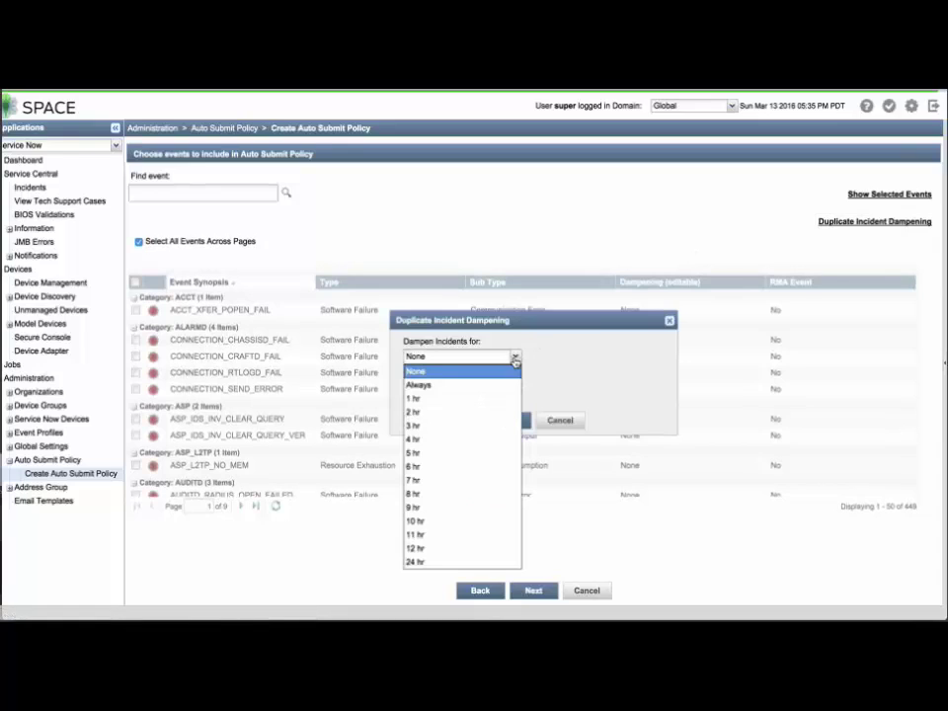
pyautogui.click(514, 387)
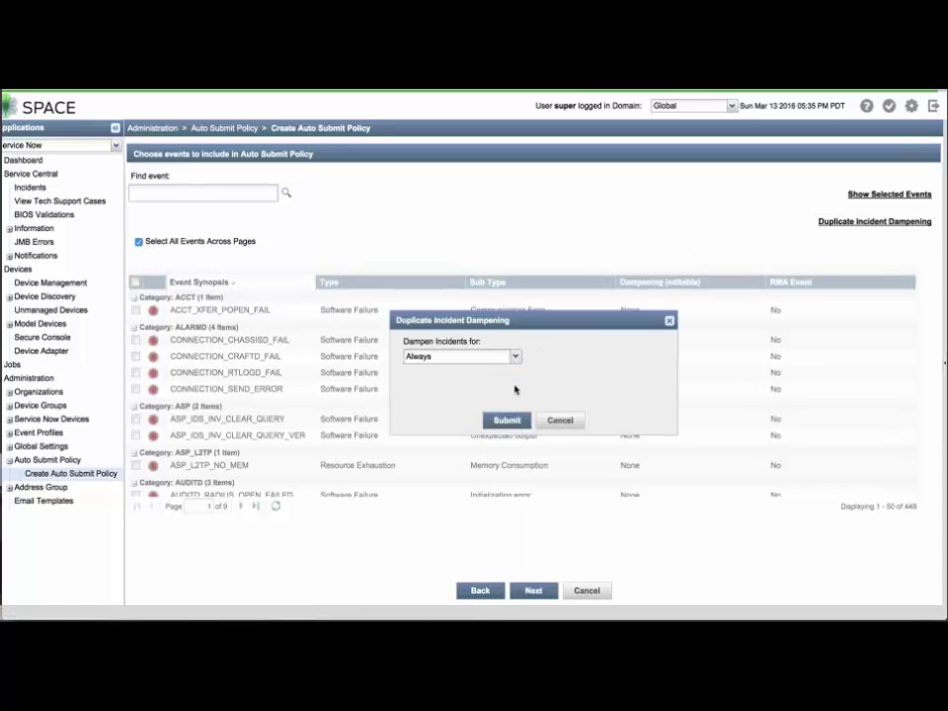
pyautogui.click(515, 421)
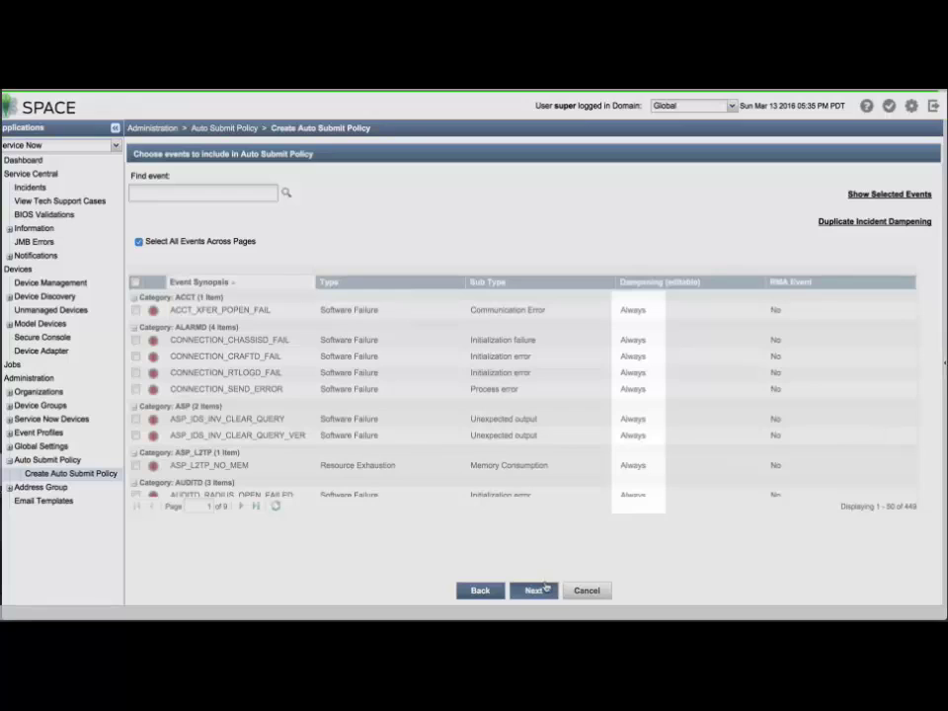
pyautogui.click(534, 590)
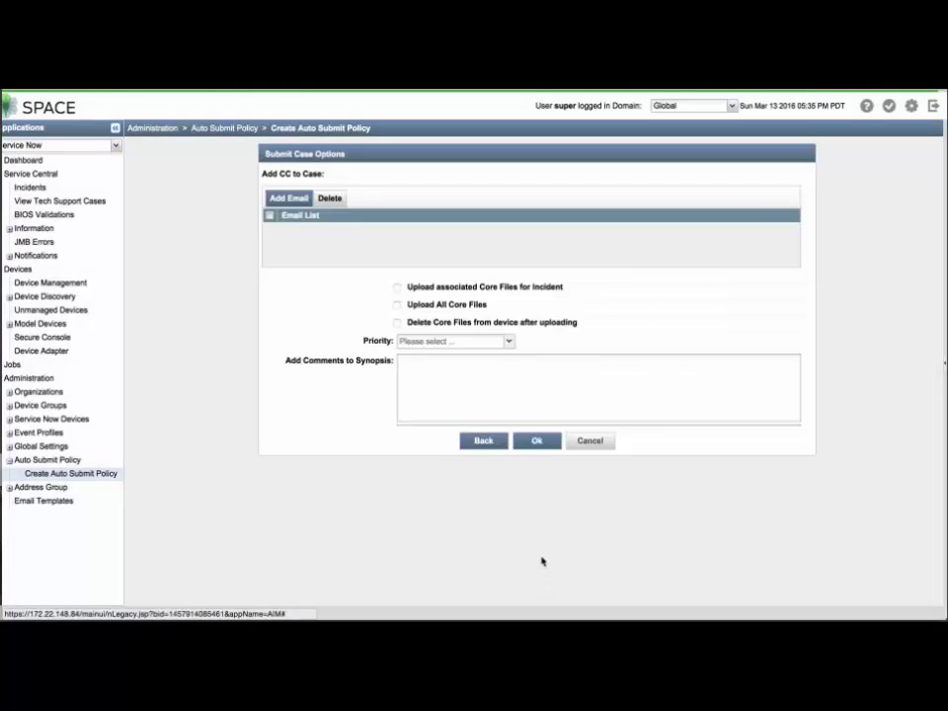
# Set cases to upload then delete all core files, High priority, with the AutoSubmit synopsis note.
pyautogui.click(398, 306)
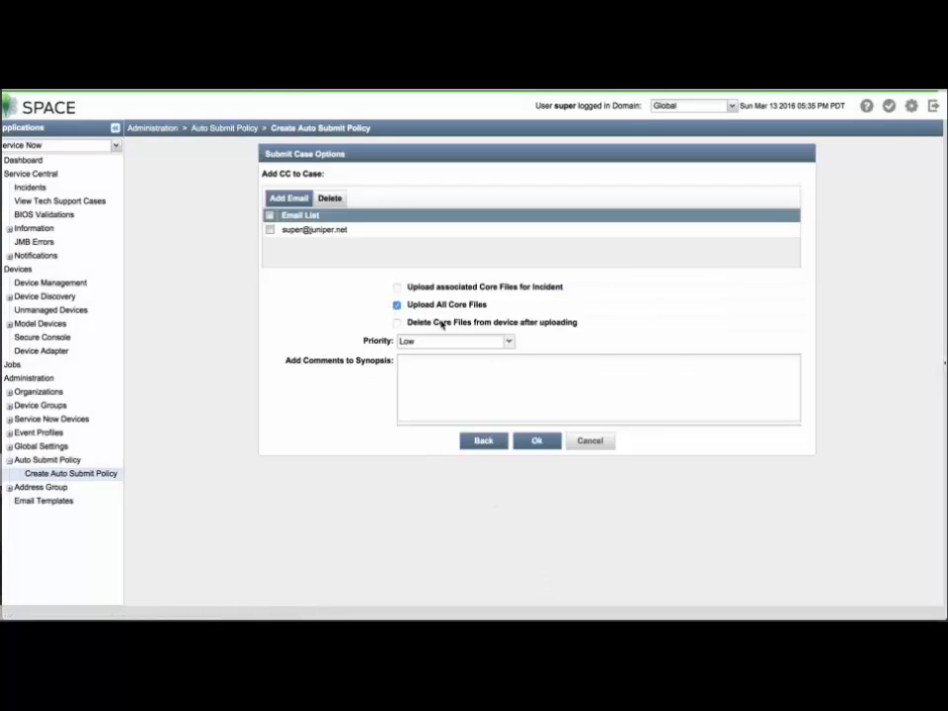
pyautogui.click(442, 324)
pyautogui.click(443, 341)
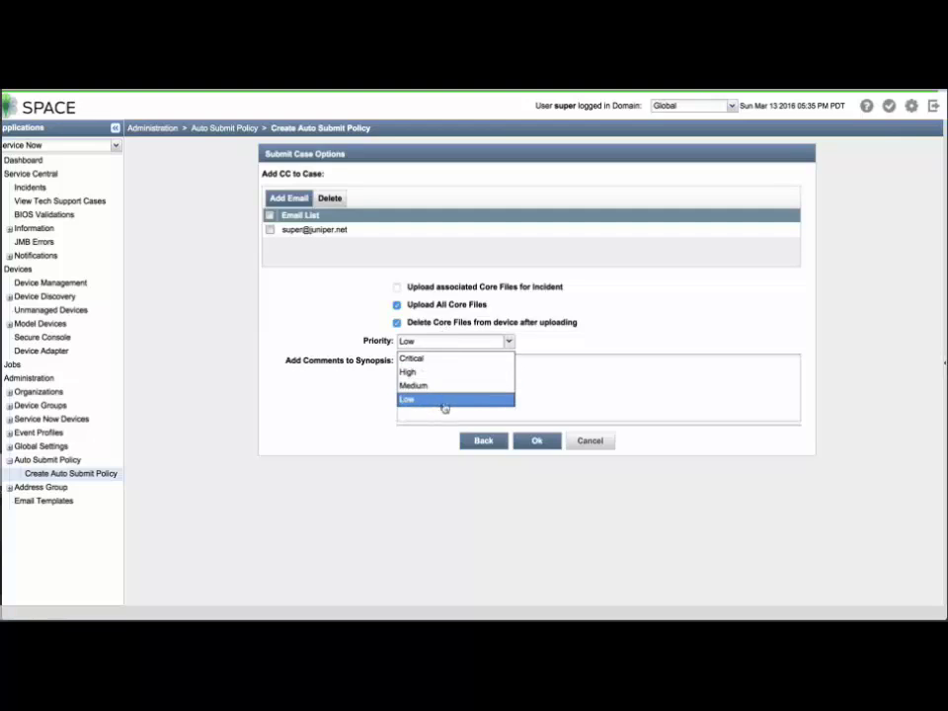
pyautogui.click(459, 374)
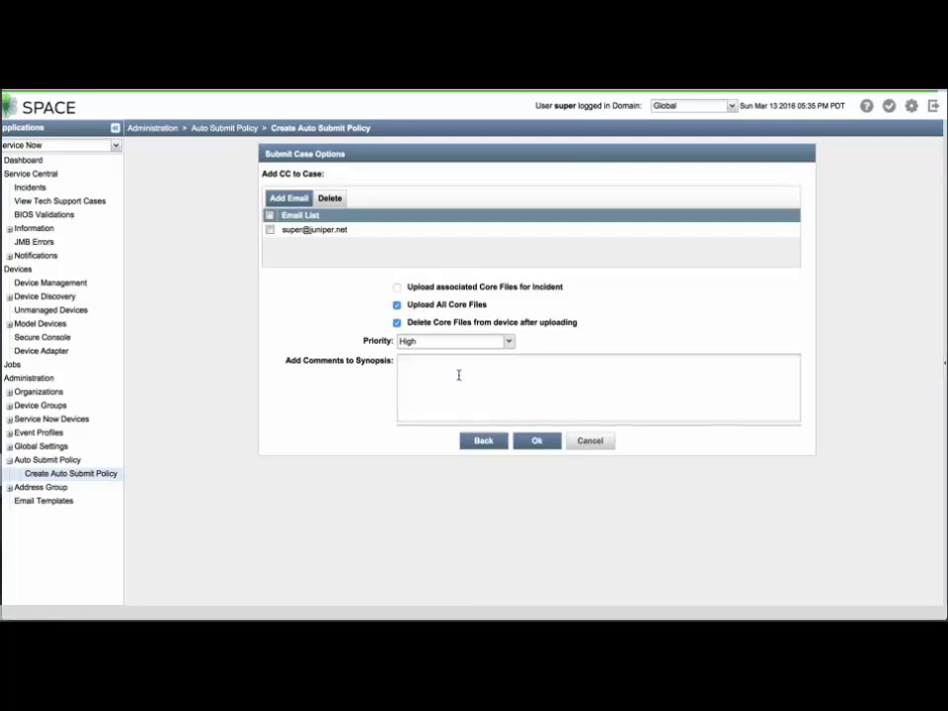
pyautogui.click(458, 375)
pyautogui.write('AutoSubmit Notes for SRX240H-POE 12.1X46-D40.2')
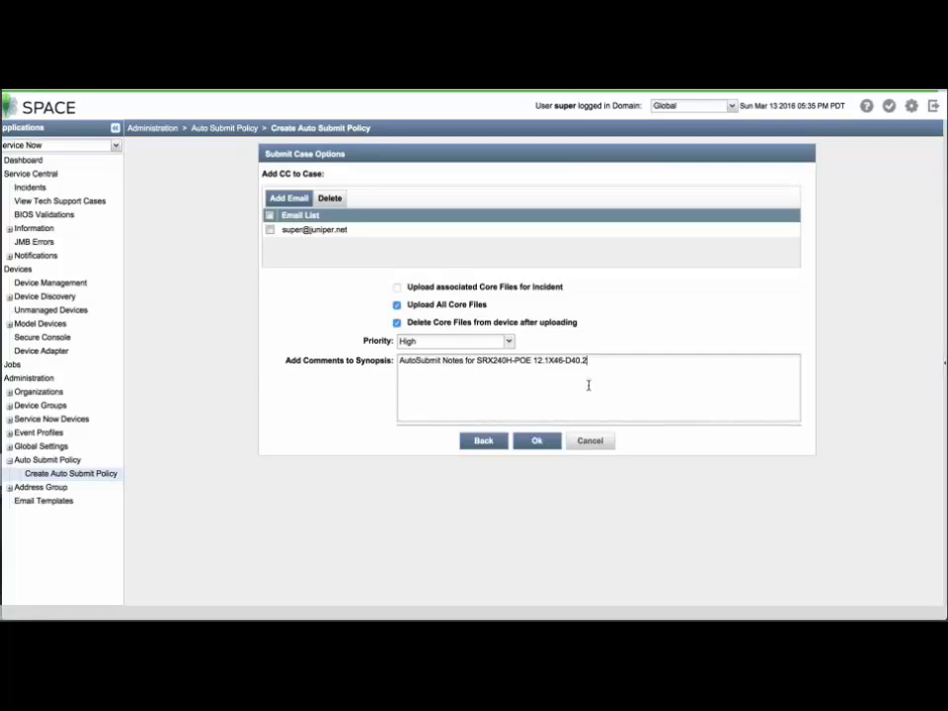
pyautogui.click(543, 441)
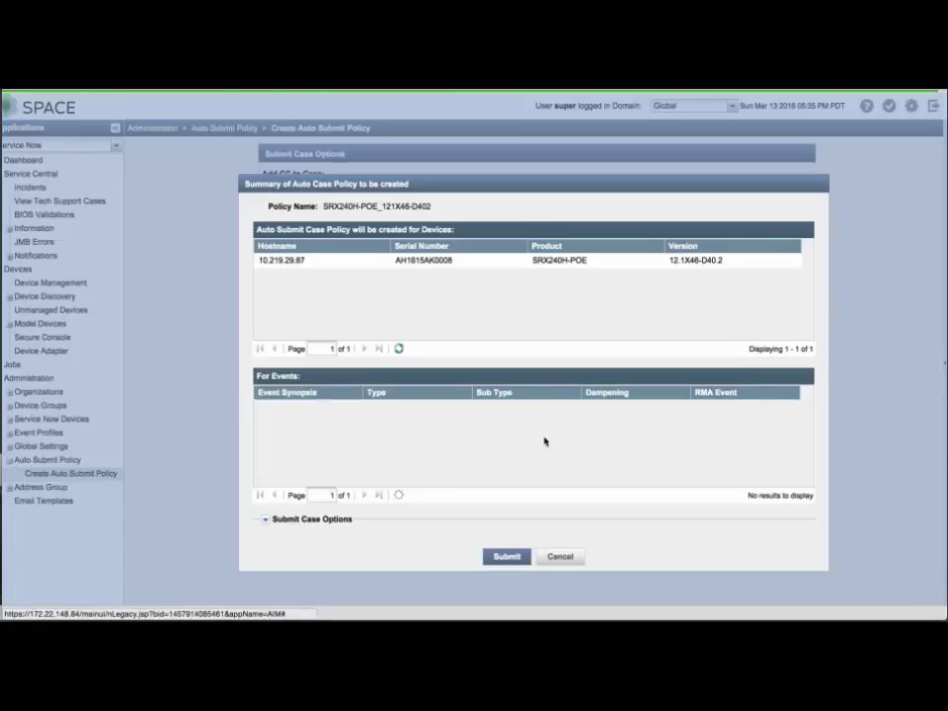
# Submit policy SRX240H-POE_121X46-D402 and select its row in the Auto Submit Policy list.
pyautogui.click(509, 556)
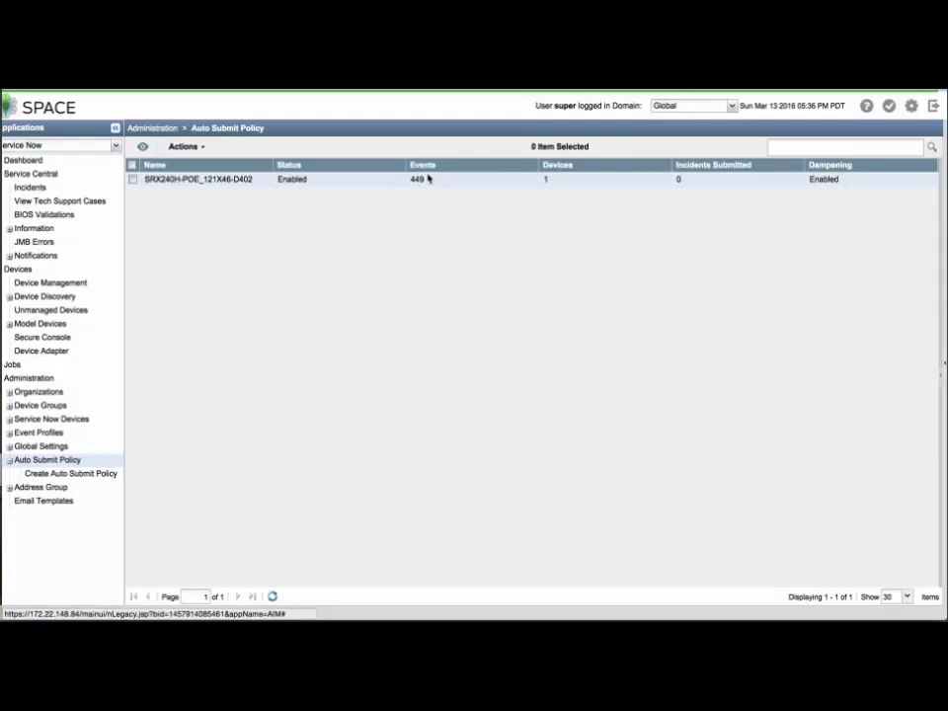
pyautogui.click(375, 187)
# Modify the policy to deselect the first page of events, leaving 399 events.
pyautogui.rightClick(375, 188)
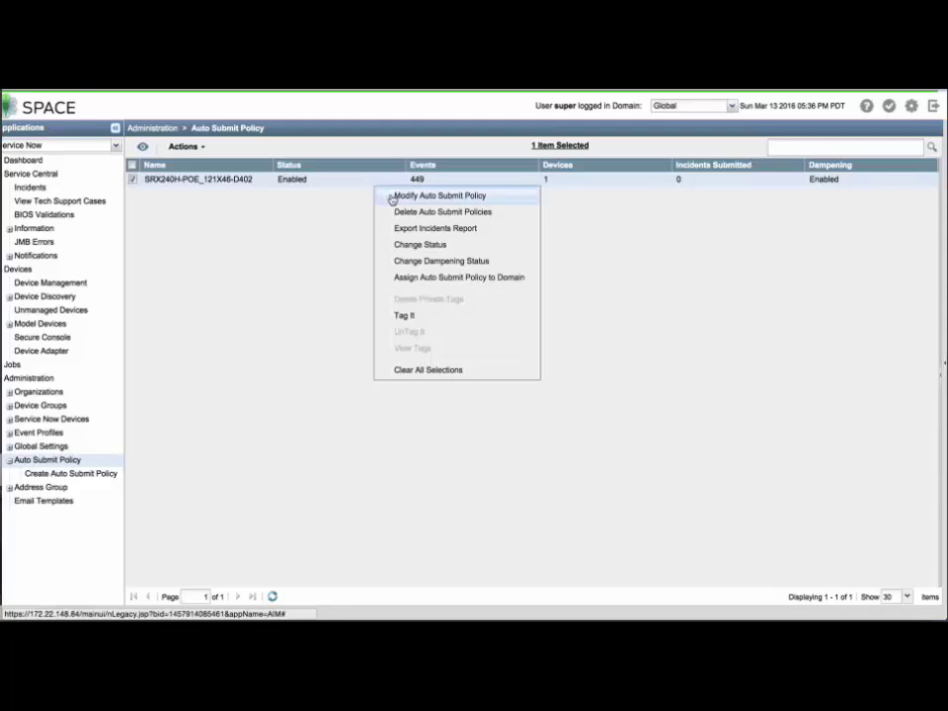
pyautogui.click(391, 196)
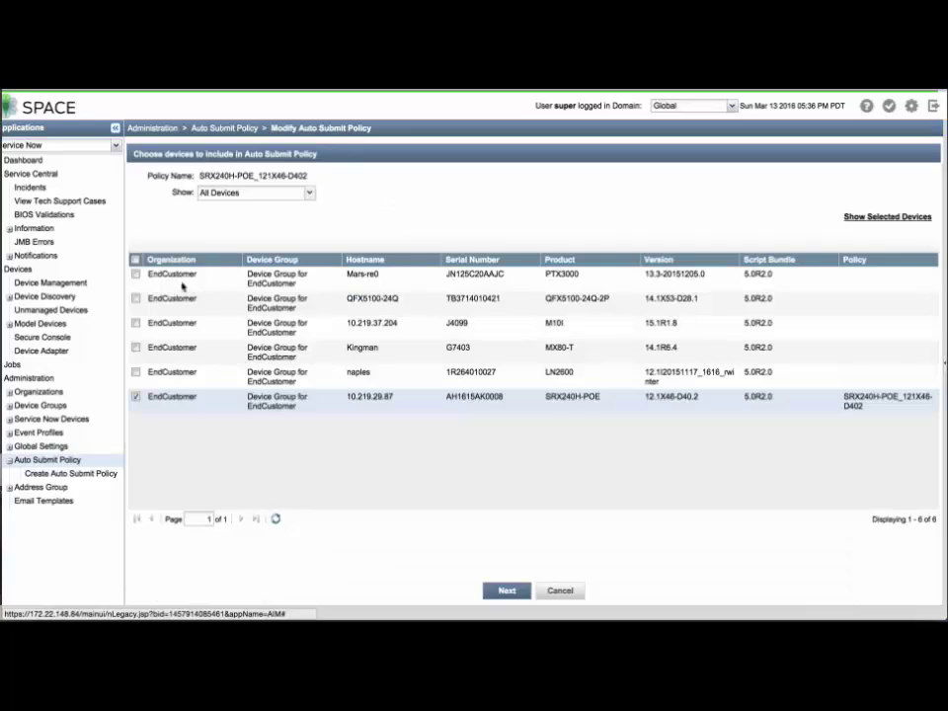
pyautogui.click(506, 591)
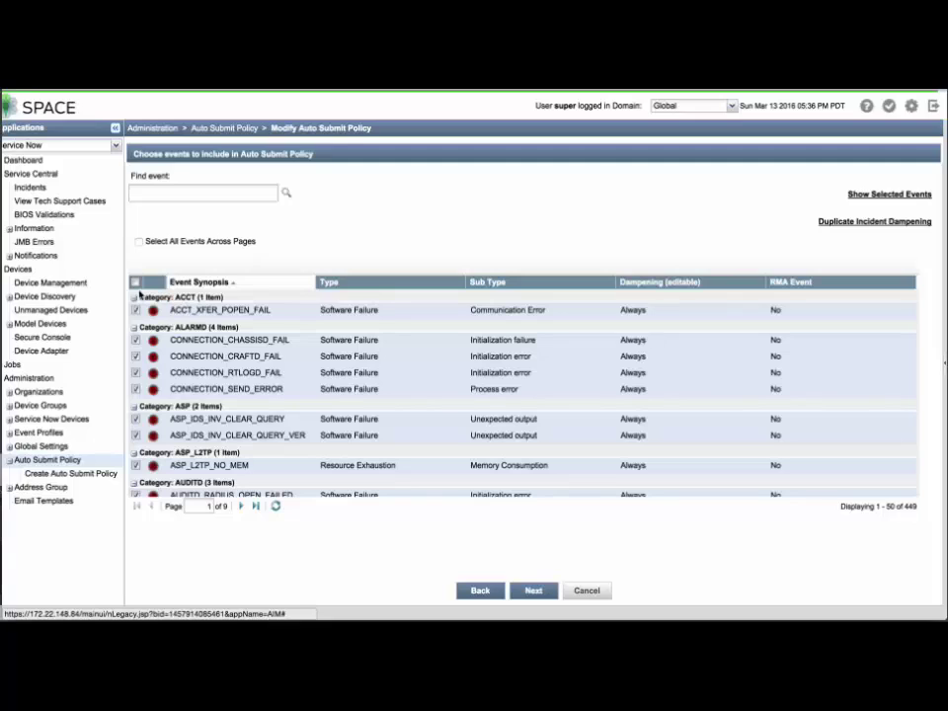
pyautogui.click(136, 283)
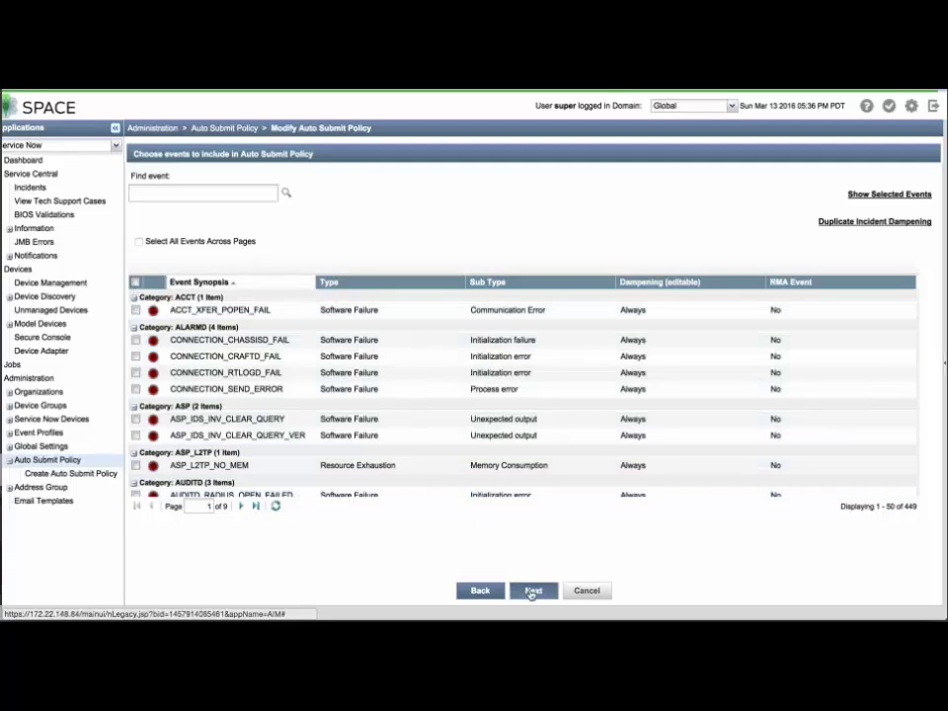
pyautogui.click(532, 590)
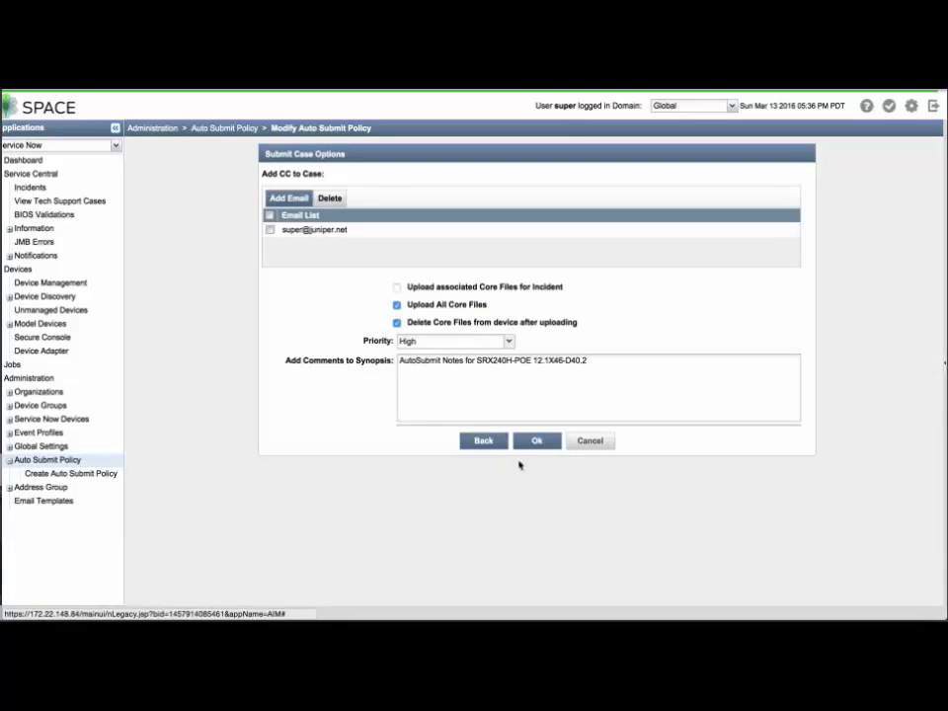
pyautogui.click(534, 449)
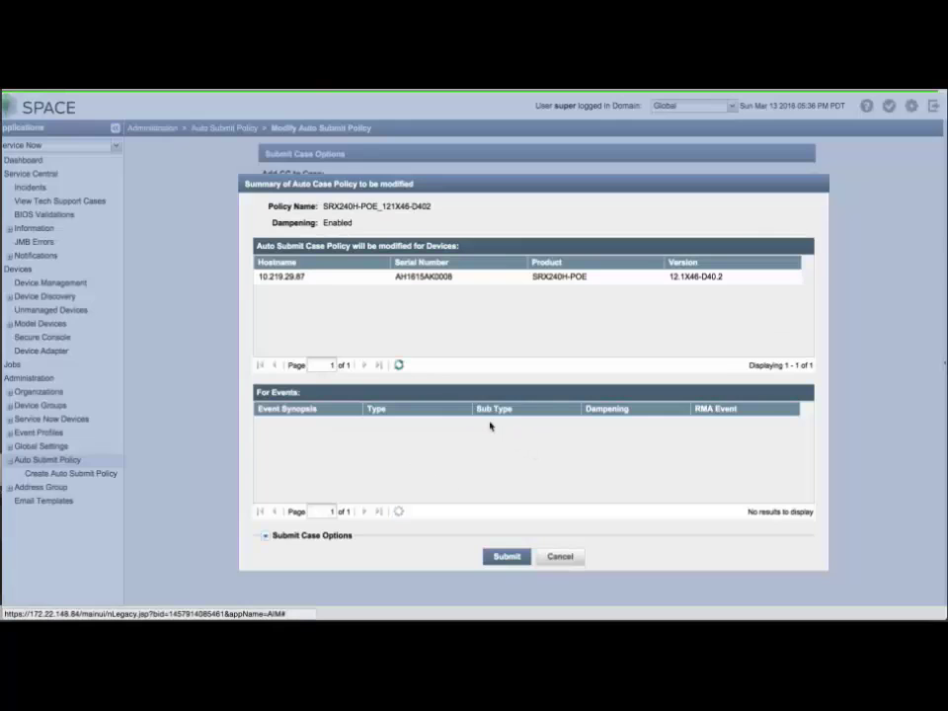
pyautogui.click(506, 556)
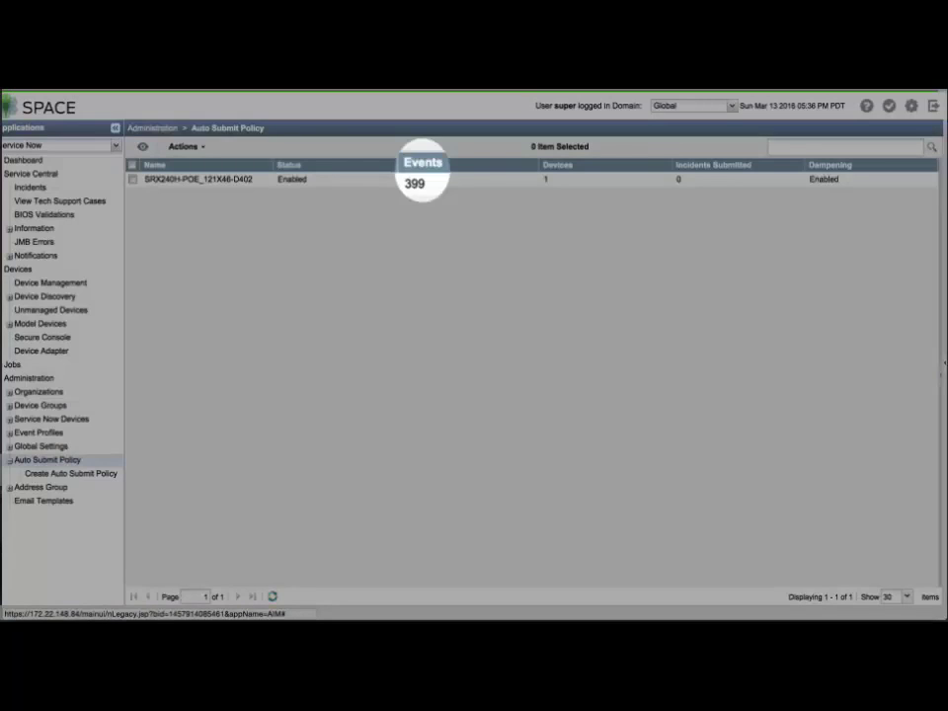
# Toggle the SRX240H-POE_121X46-D402 policy's status and acknowledge the job notice.
pyautogui.rightClick(388, 184)
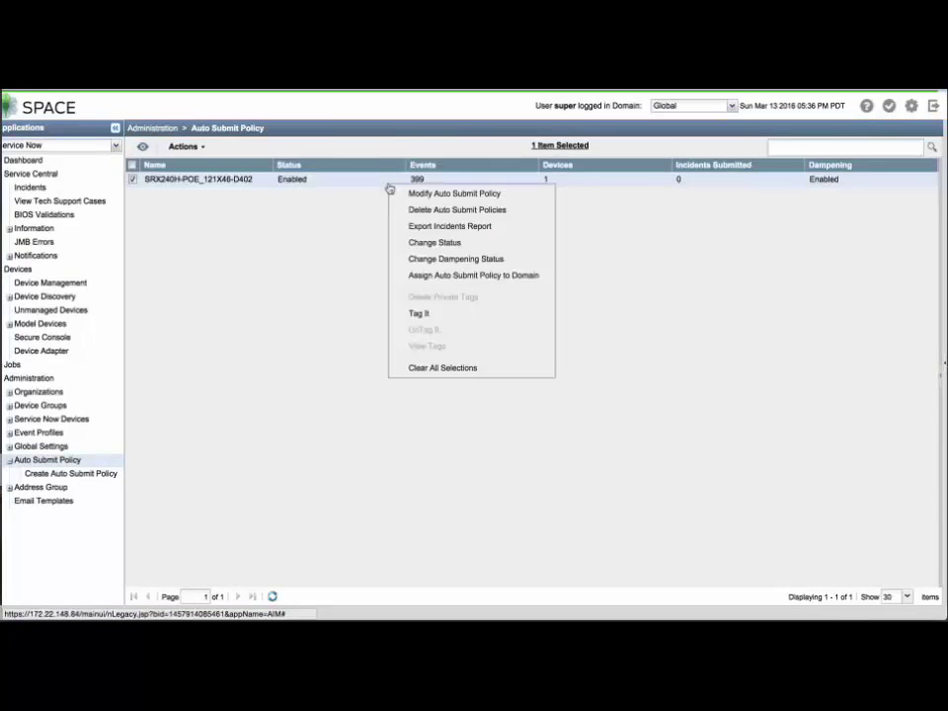
pyautogui.click(449, 243)
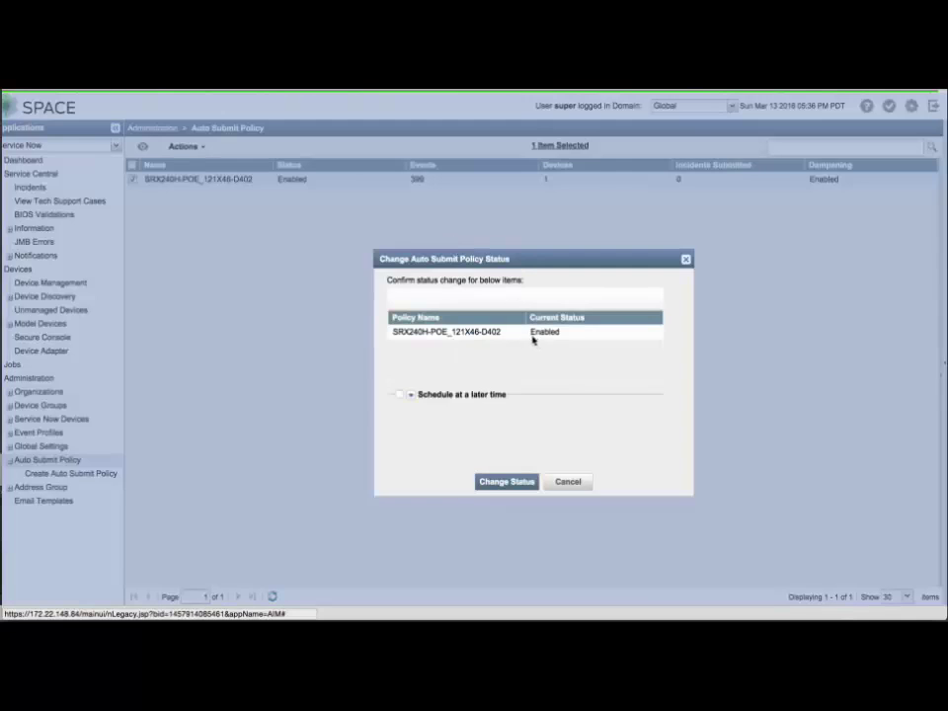
pyautogui.click(512, 486)
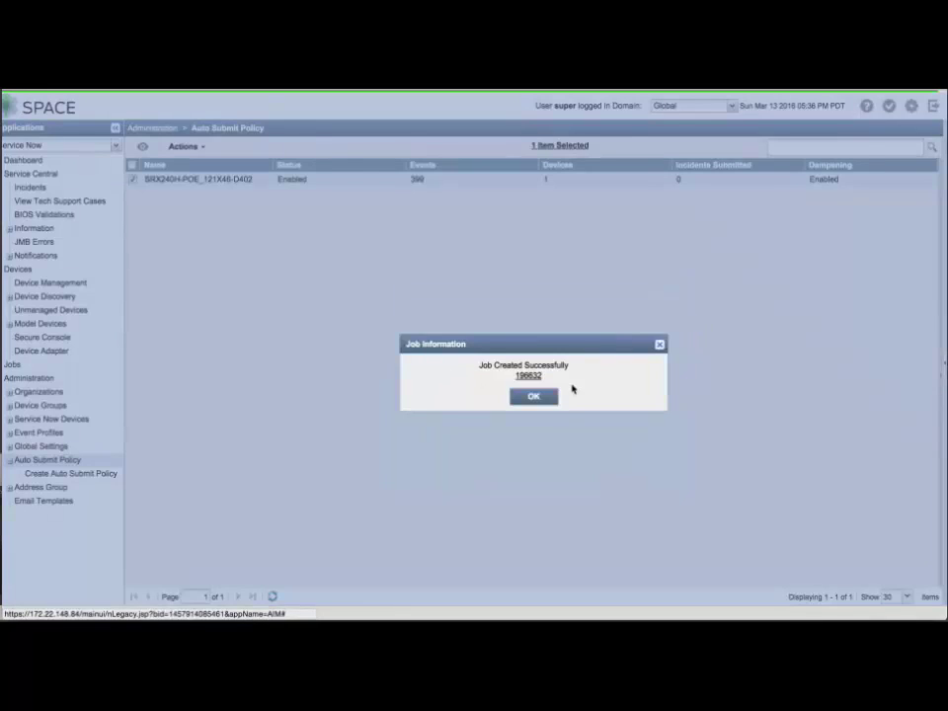
pyautogui.click(538, 396)
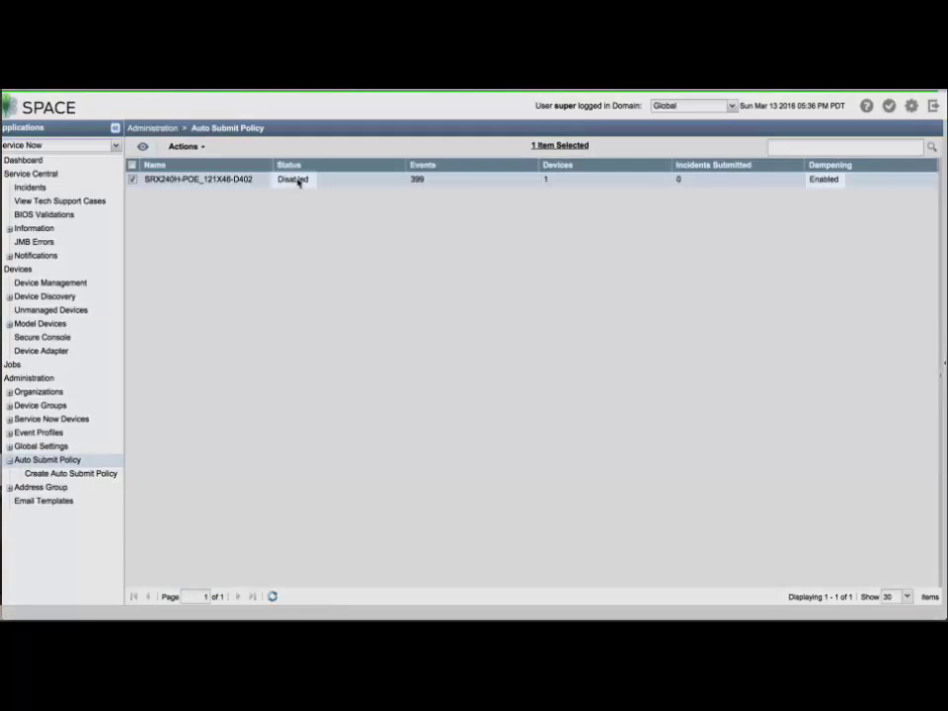
# Turn off duplicate incident dampening for the policy.
pyautogui.click(175, 147)
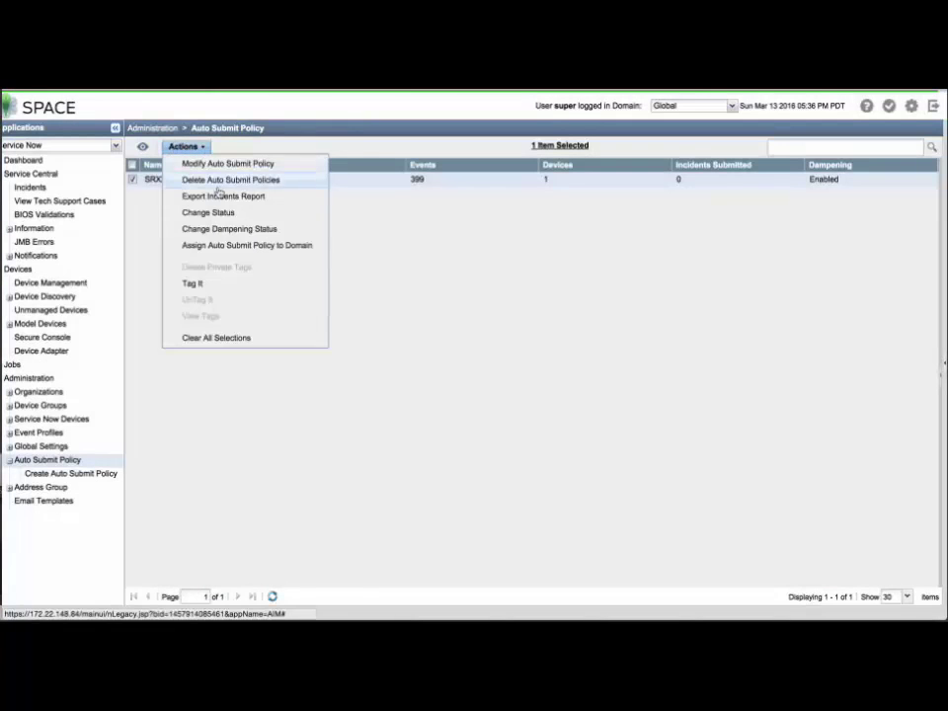
pyautogui.click(232, 229)
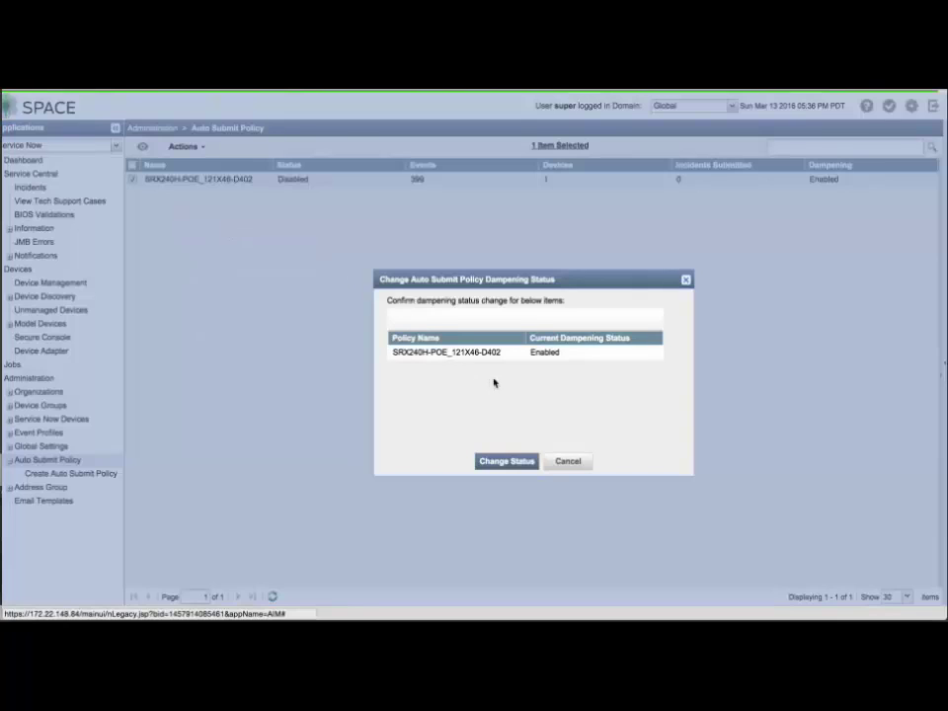
pyautogui.click(507, 462)
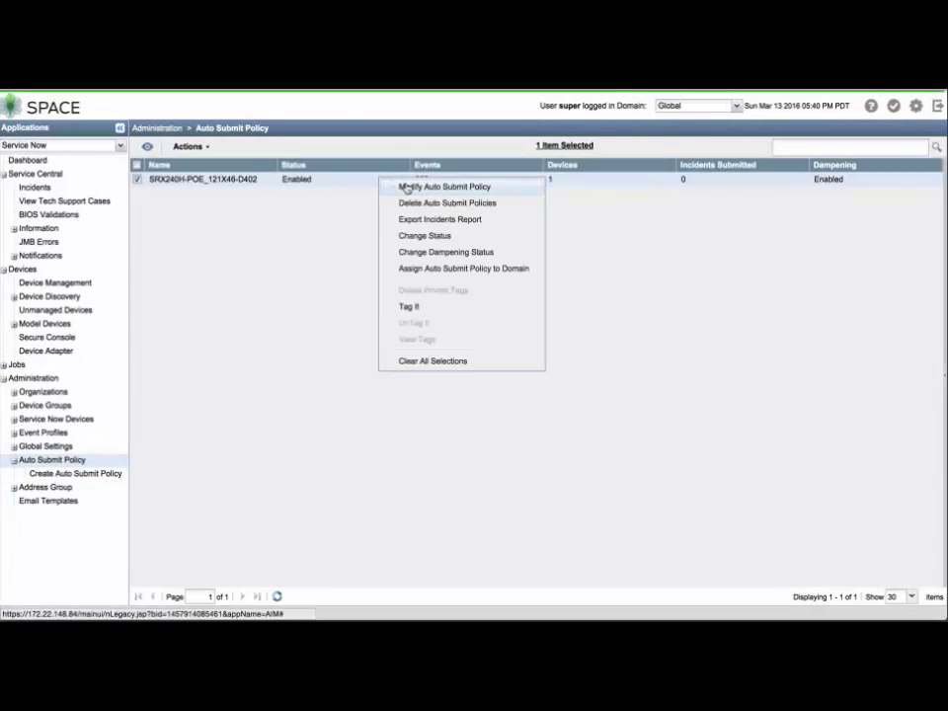
pyautogui.click(406, 188)
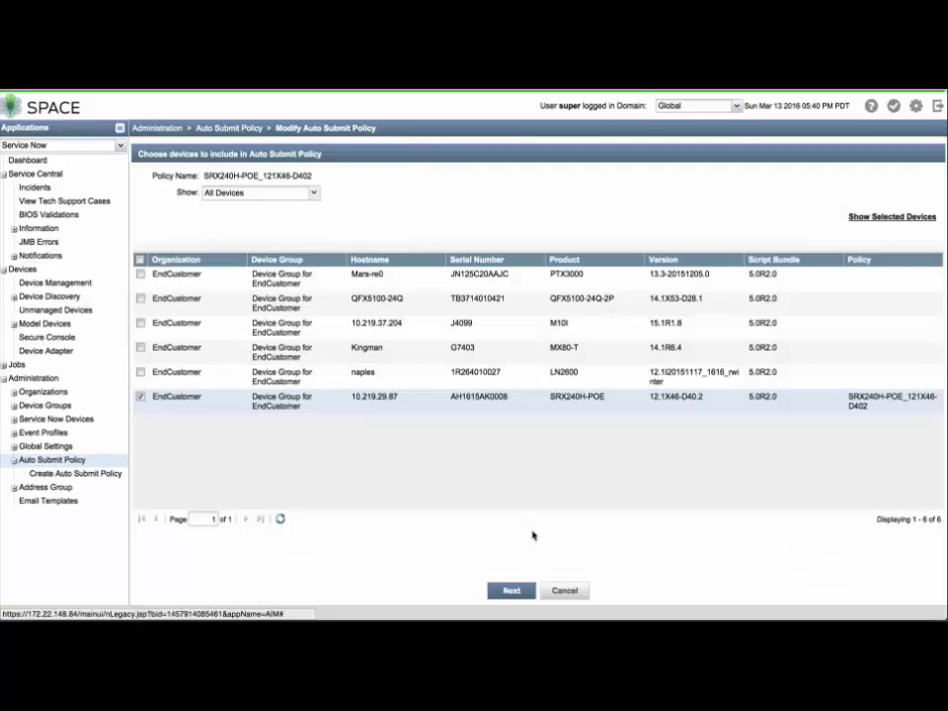
# Keep the device, search events for 'TRAP' and toggle inclusion of CHASSISD_SNMP_TRAP6.
pyautogui.click(512, 591)
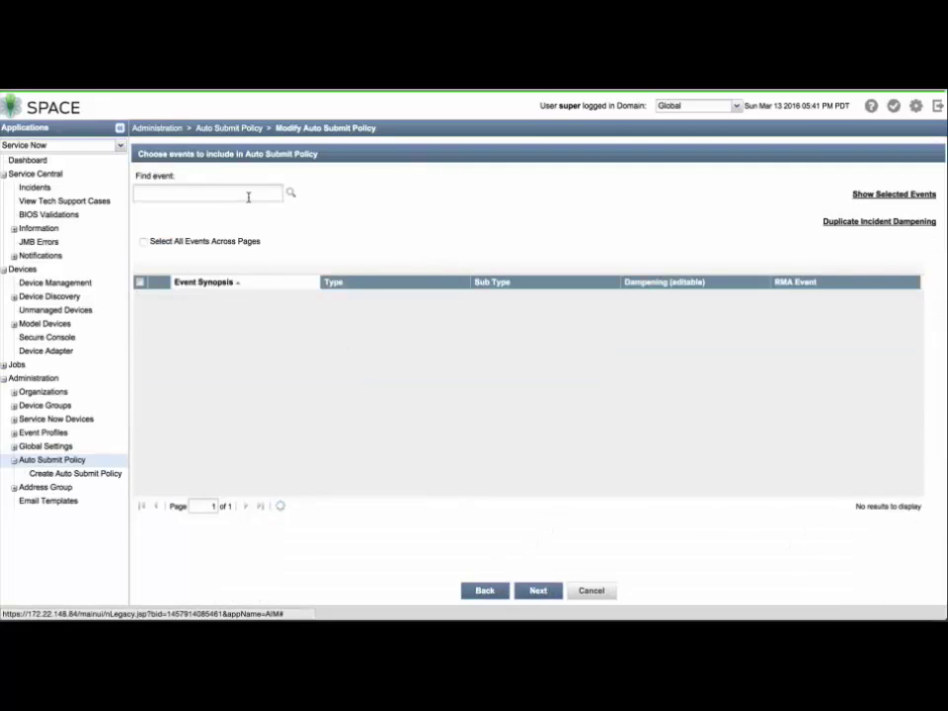
pyautogui.click(248, 195)
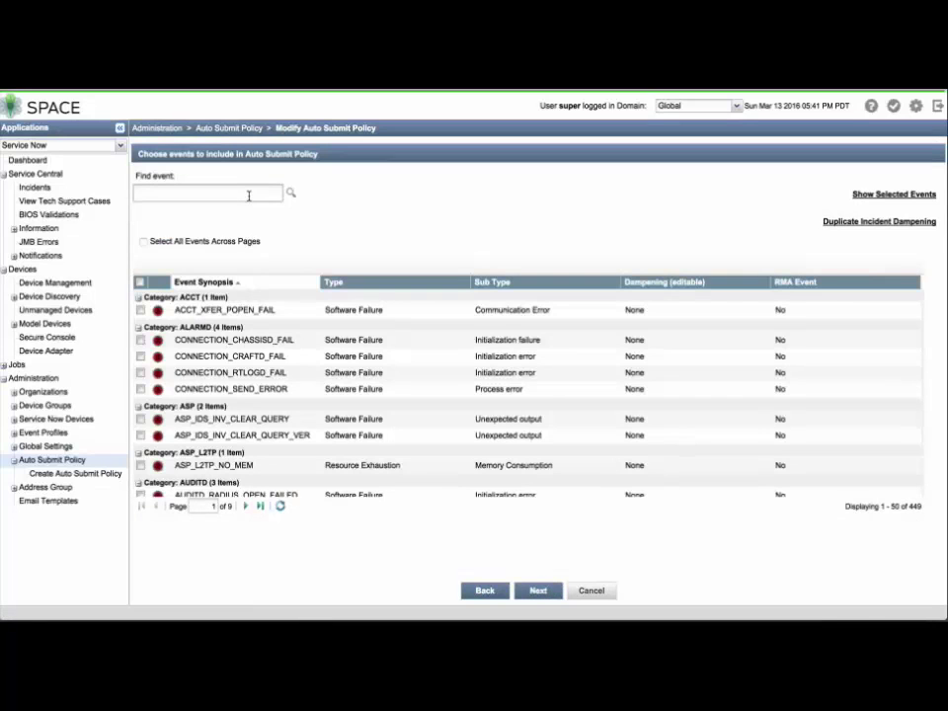
pyautogui.write('TRAP')
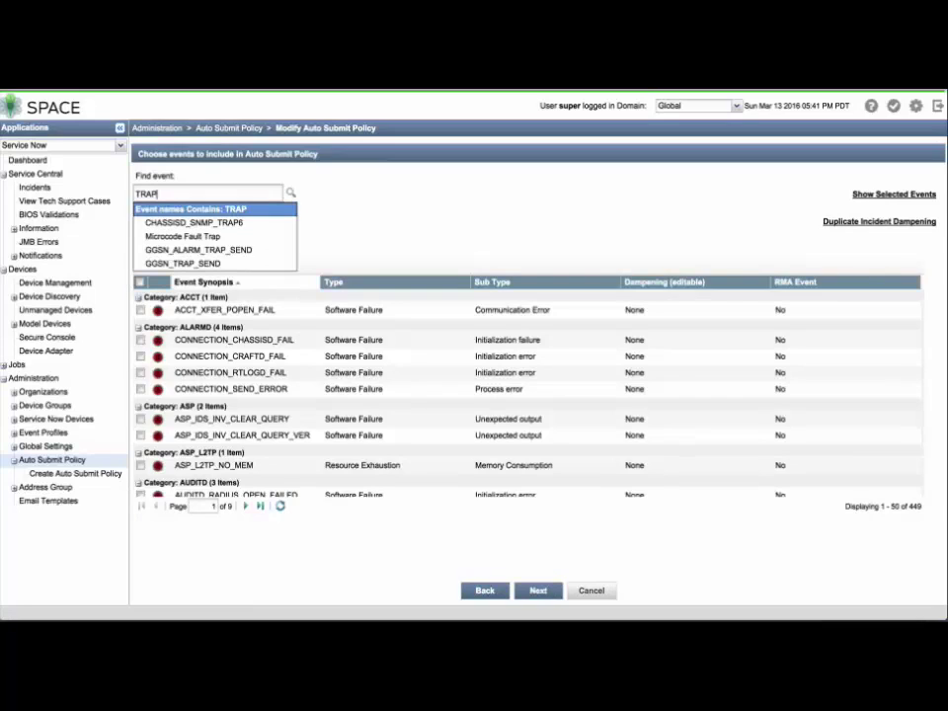
pyautogui.click(234, 222)
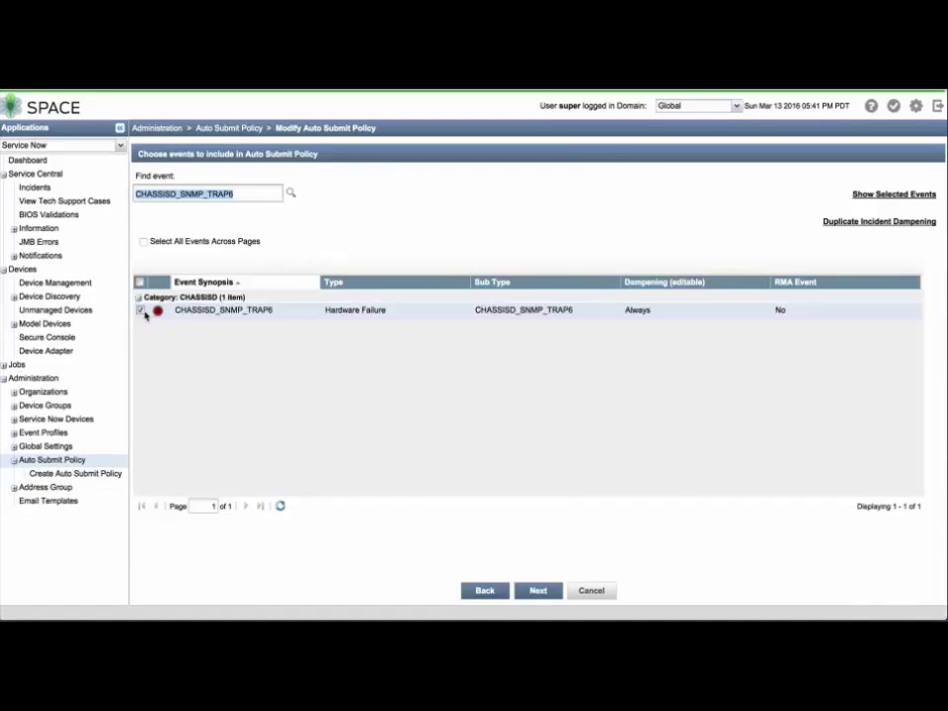
pyautogui.click(142, 313)
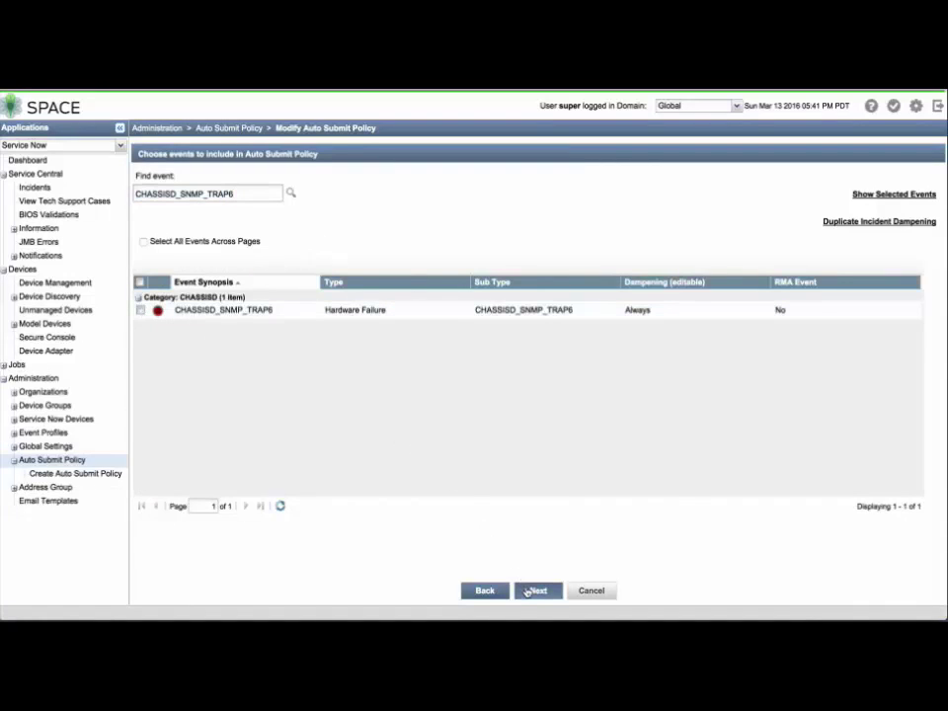
# Accept the case submission options and submit the modified SRX240H-POE_121X46-D402 policy.
pyautogui.click(535, 591)
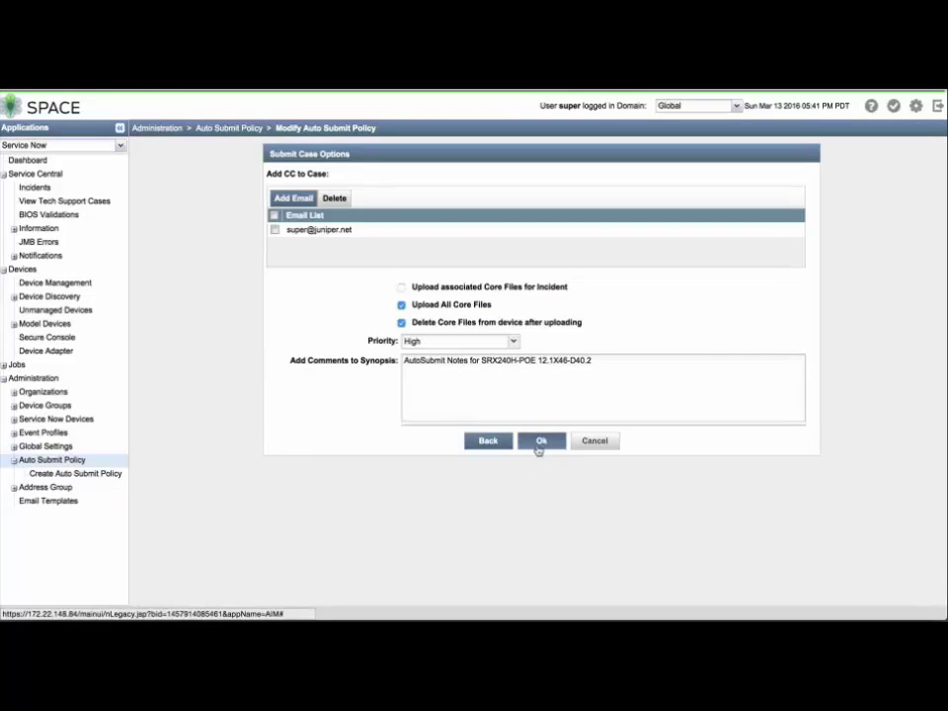
pyautogui.click(539, 447)
pyautogui.click(511, 557)
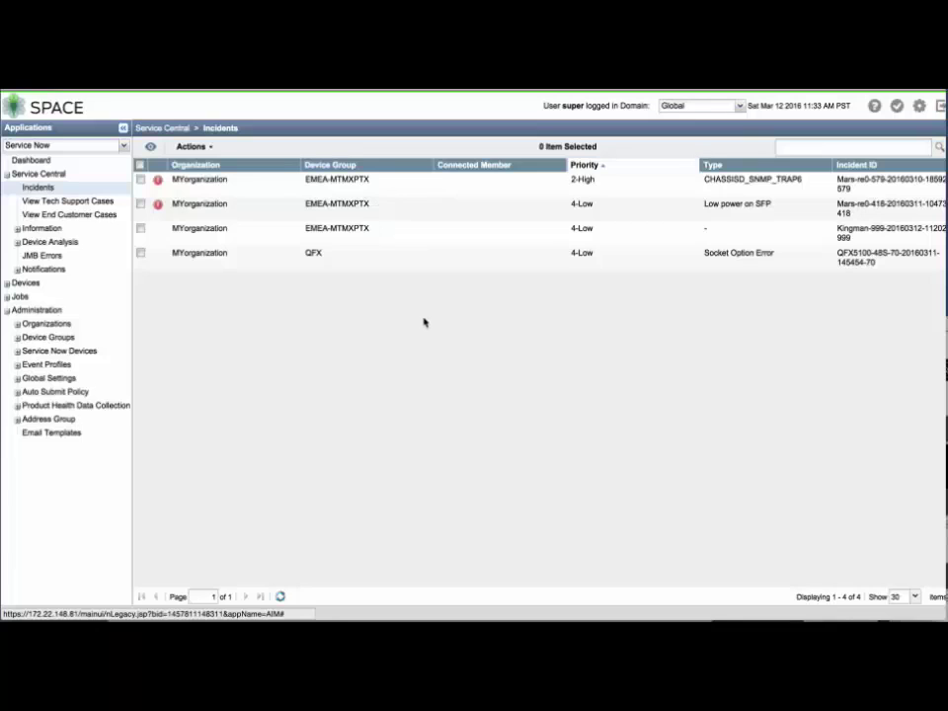
# Scroll the Incidents grid right to read the Status column and back, then open tech support cases.
pyautogui.hscroll(10, 425, 322)
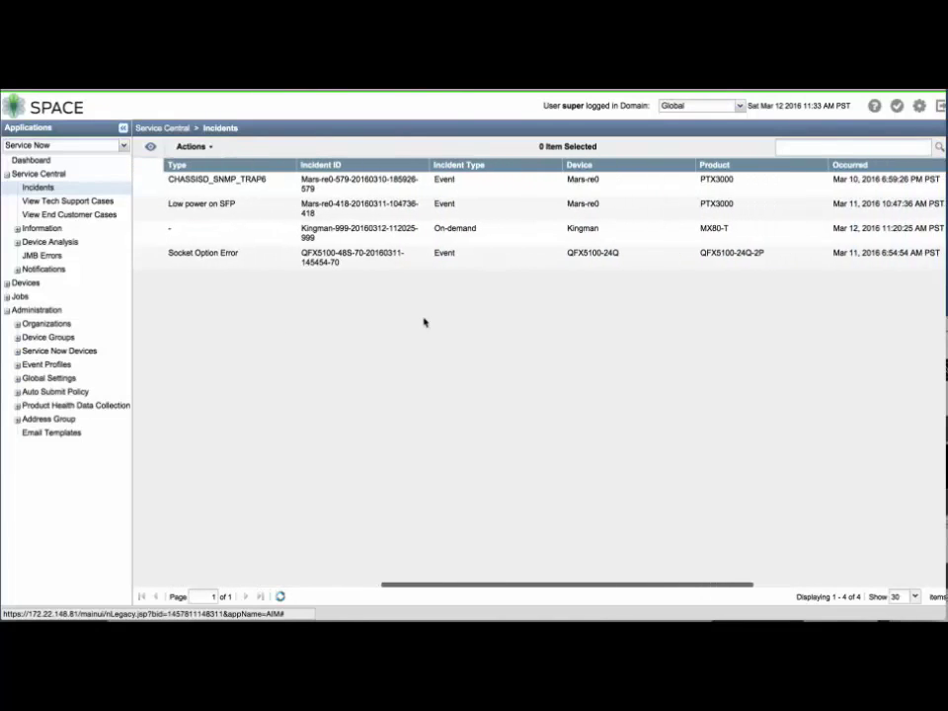
pyautogui.hscroll(8, 425, 322)
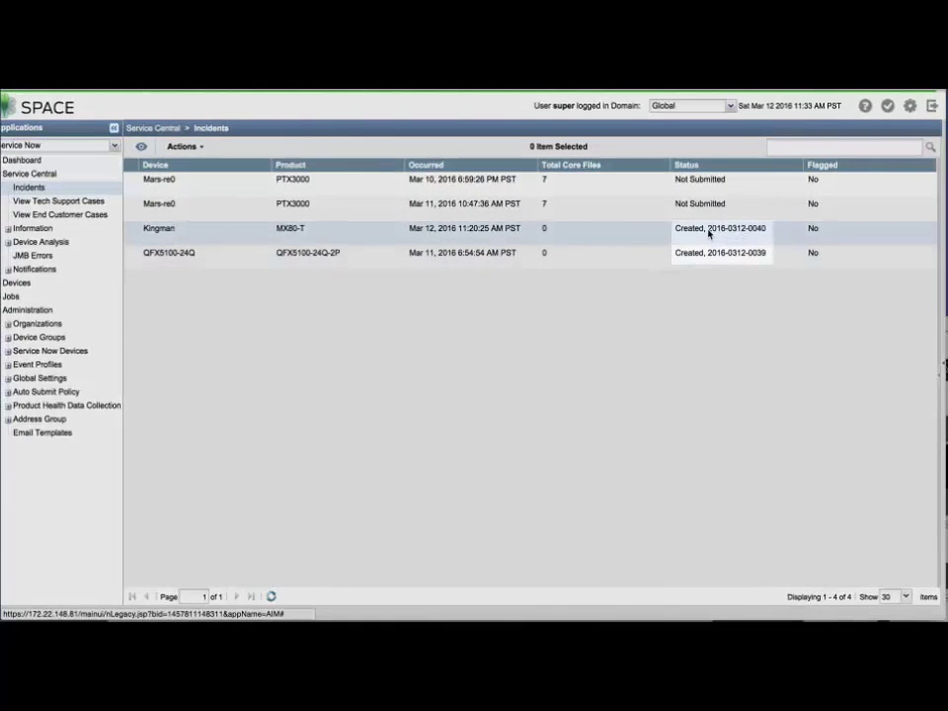
pyautogui.hscroll(-5, 761, 252)
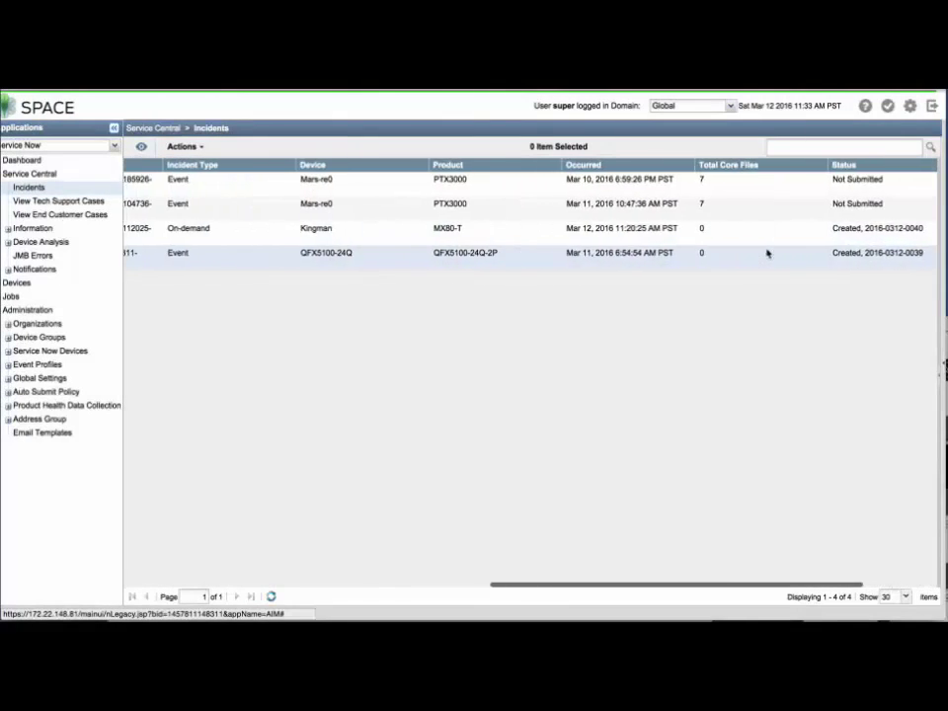
pyautogui.hscroll(-5, 766, 254)
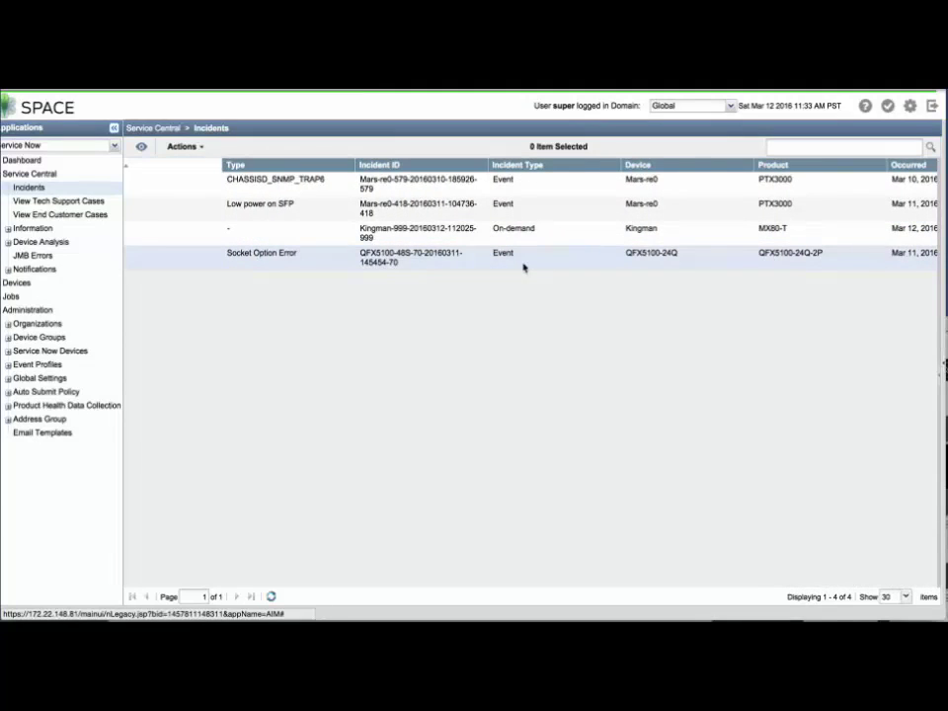
pyautogui.hscroll(-8, 529, 328)
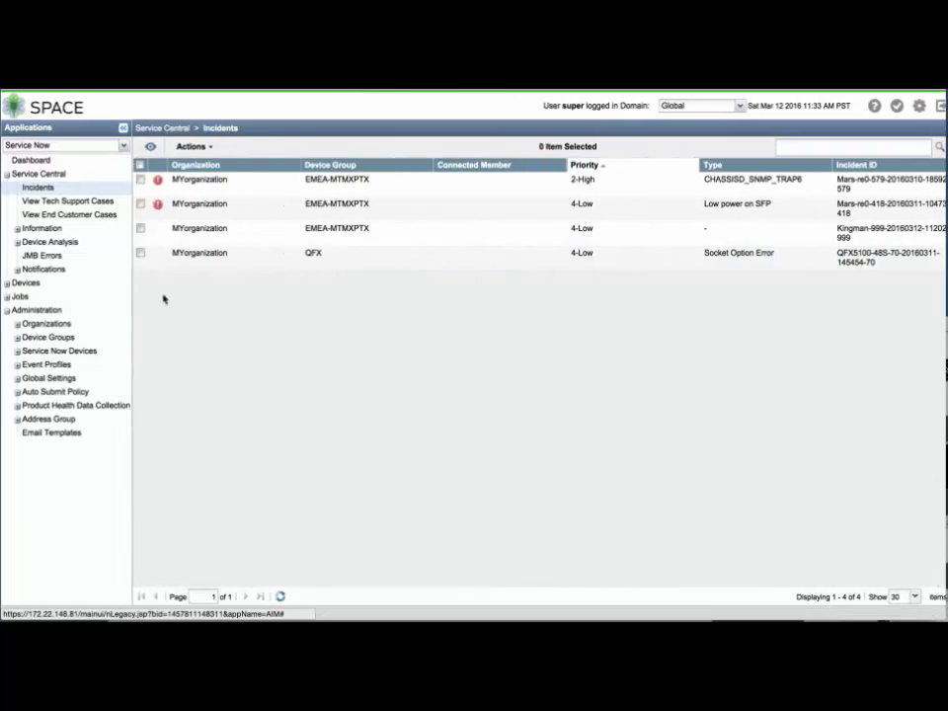
pyautogui.click(109, 201)
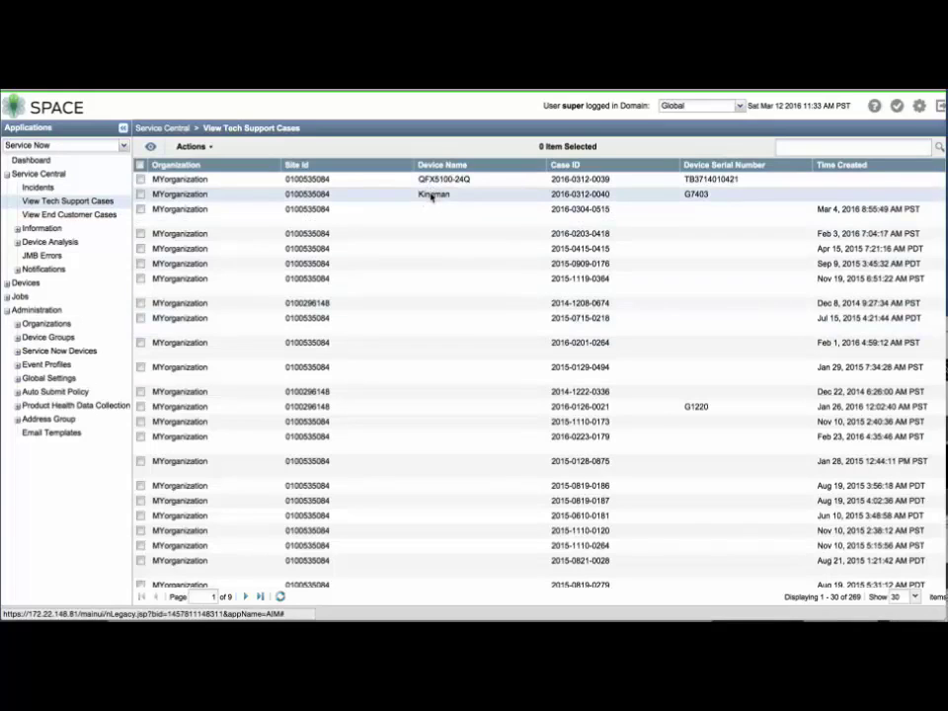
# Update the QFX5100-24Q support case with the note 'New Notes'.
pyautogui.click(434, 180)
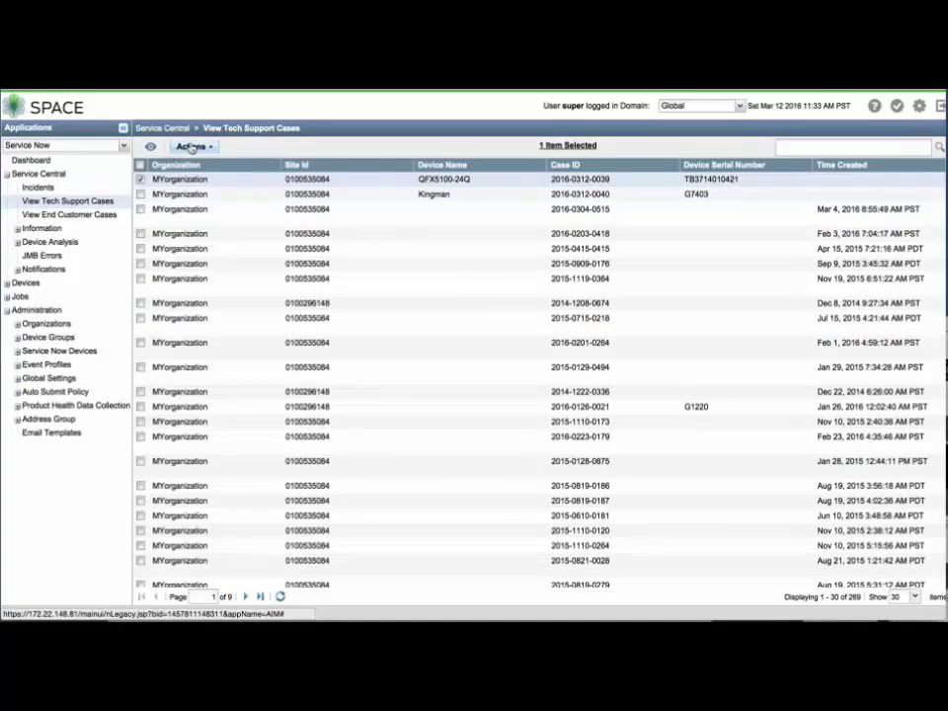
pyautogui.click(192, 147)
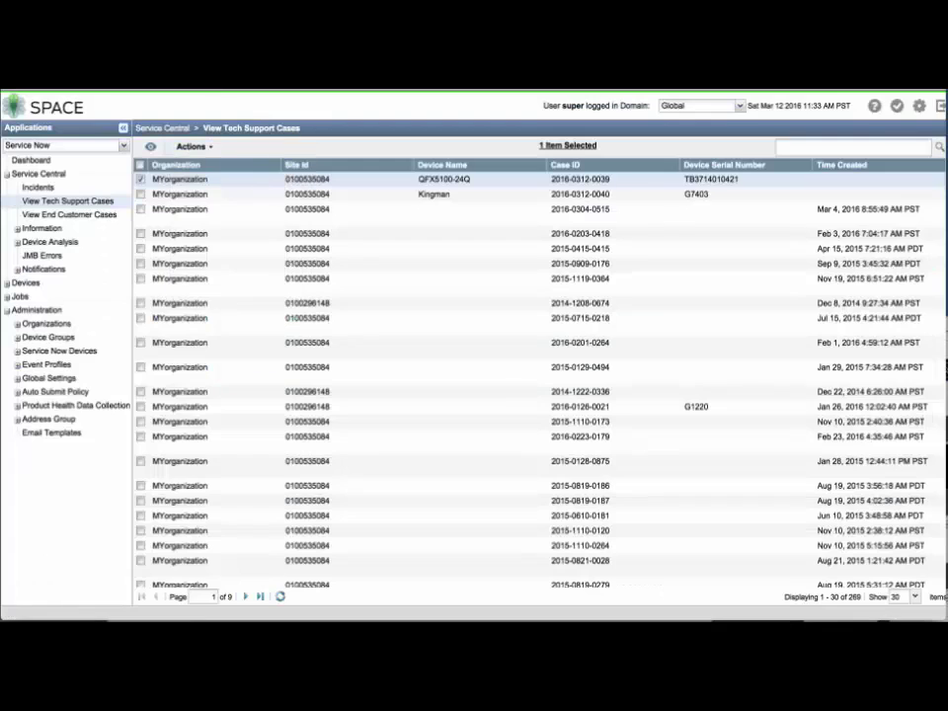
pyautogui.click(186, 148)
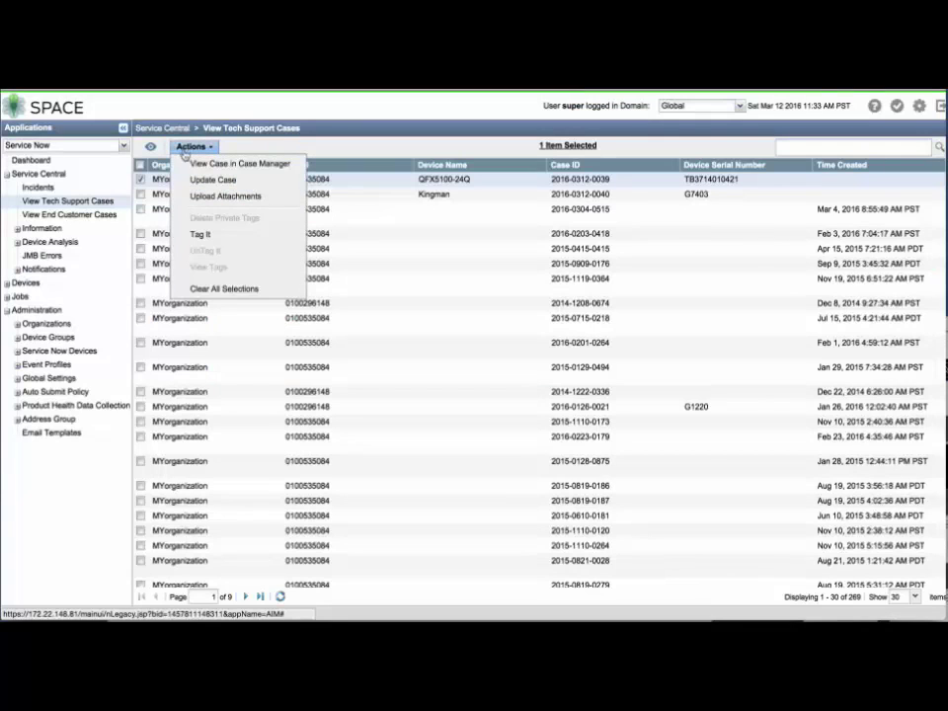
pyautogui.click(205, 180)
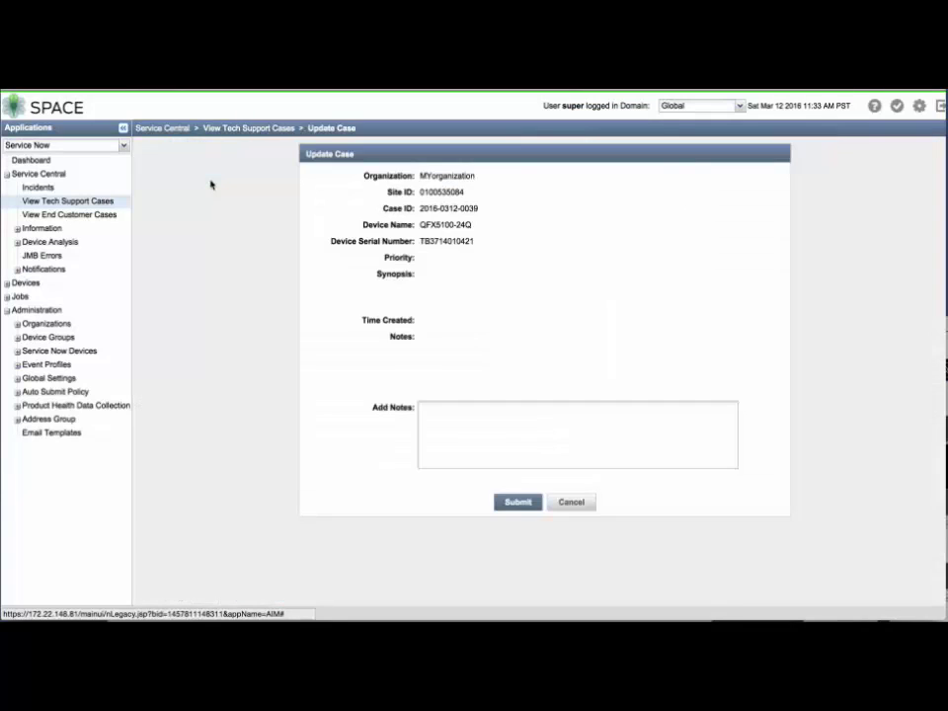
pyautogui.click(556, 451)
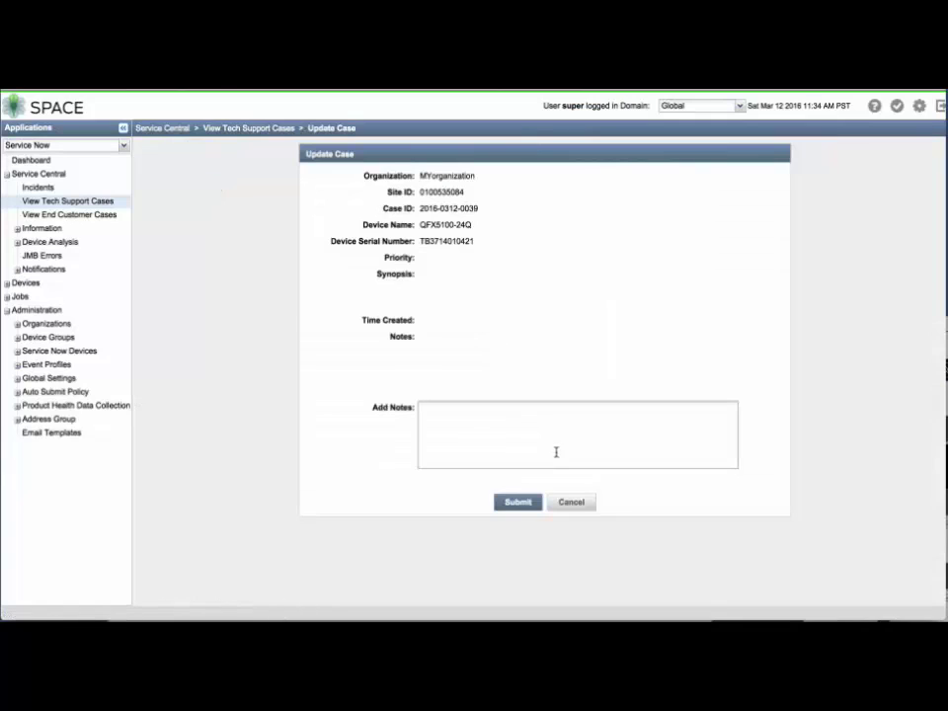
pyautogui.write('New Notes')
pyautogui.click(519, 506)
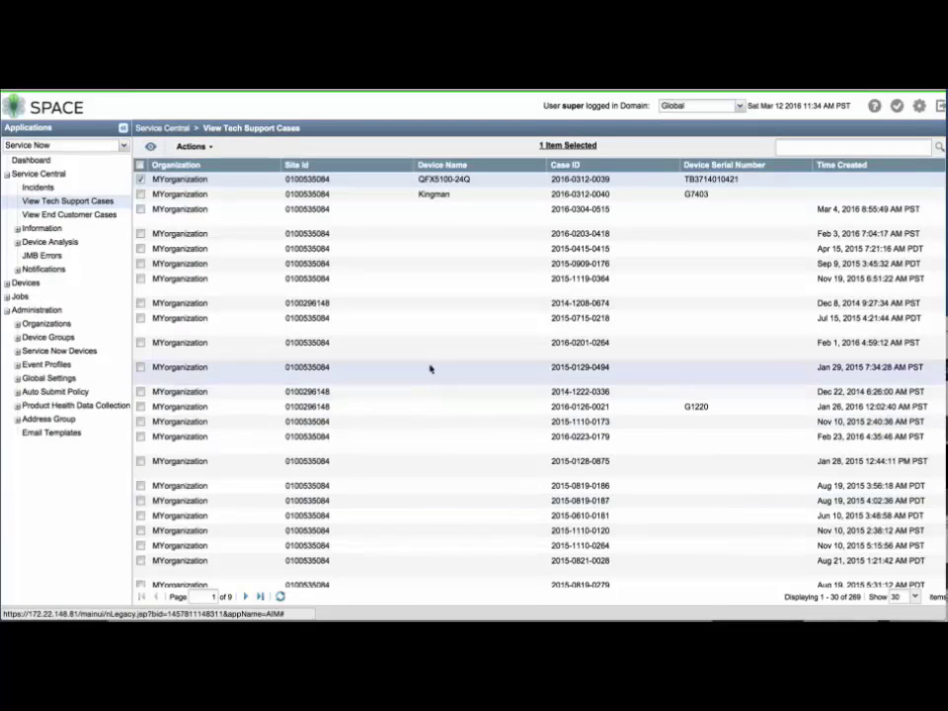
# Start uploading an attachment to the case, then cancel the upload.
pyautogui.click(201, 146)
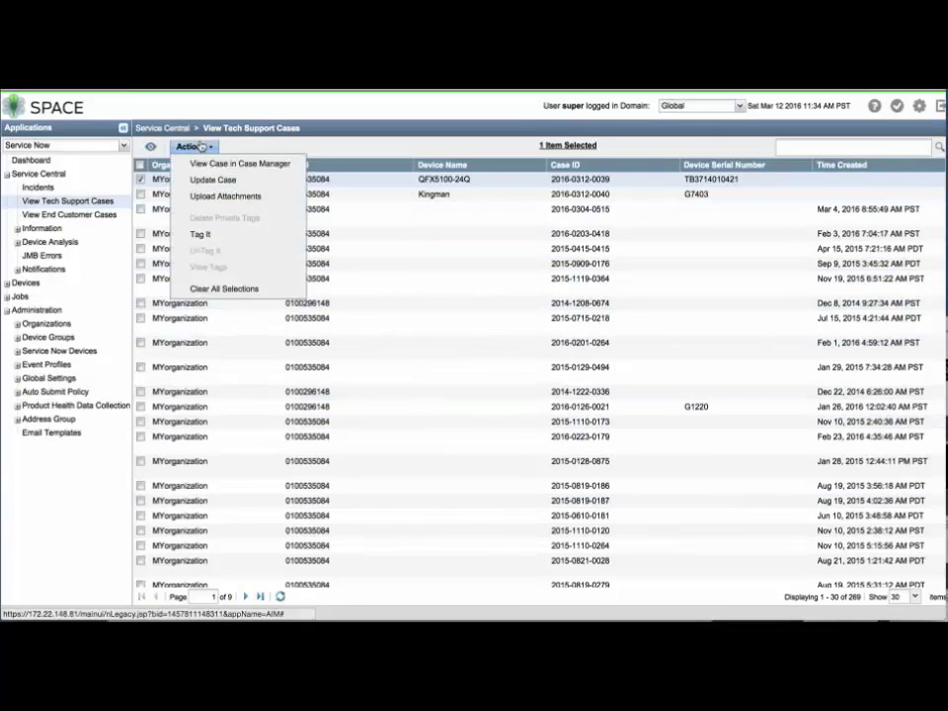
pyautogui.click(219, 196)
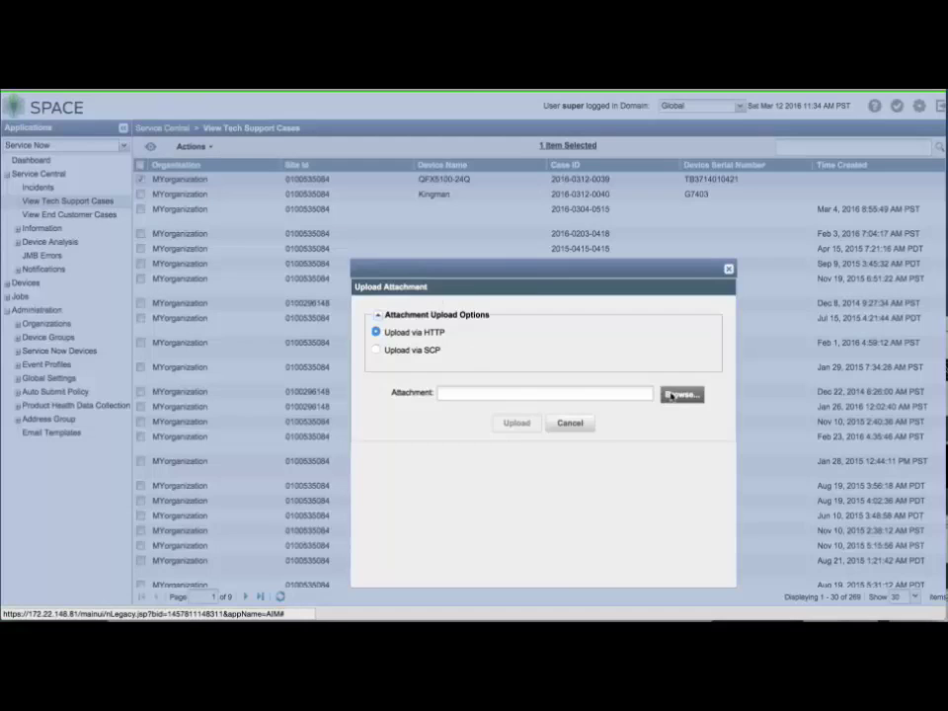
pyautogui.click(570, 423)
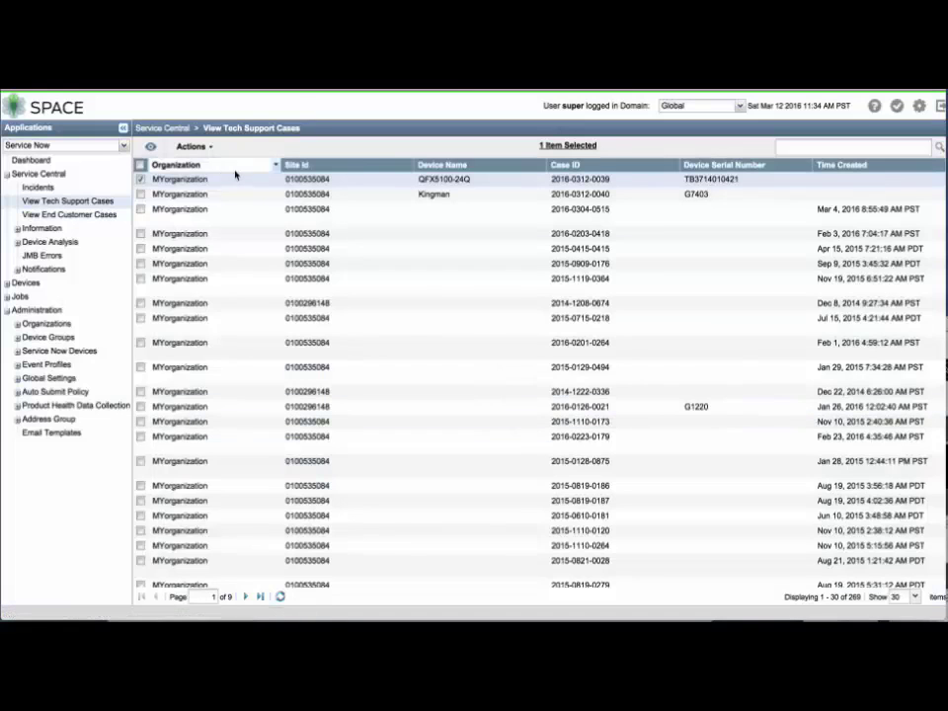